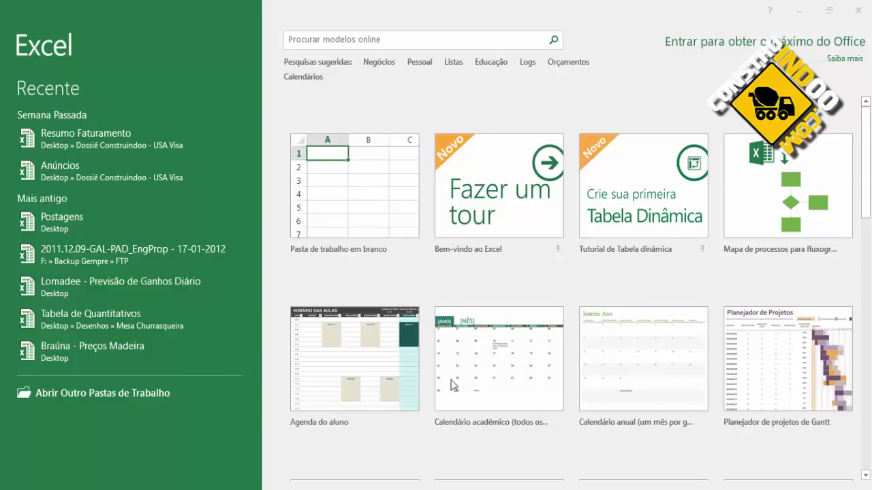
- Create a new blank workbook (Pasta1) and select cell A1 on Planilha1
{"action": "left_click", "coordinate": [373, 208]}
{"action": "left_click", "coordinate": [374, 214]}
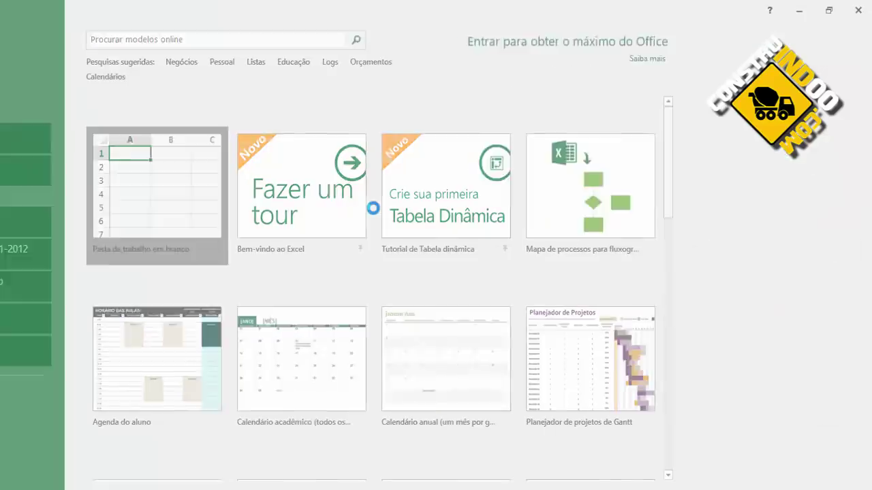
{"action": "left_click", "coordinate": [195, 214]}
{"action": "left_click", "coordinate": [39, 148]}
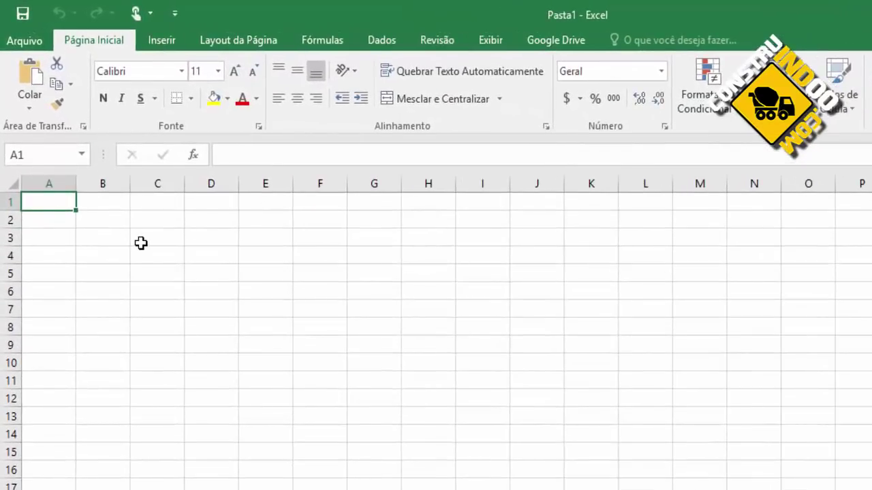
{"action": "left_click", "coordinate": [156, 253]}
{"action": "left_click", "coordinate": [215, 258]}
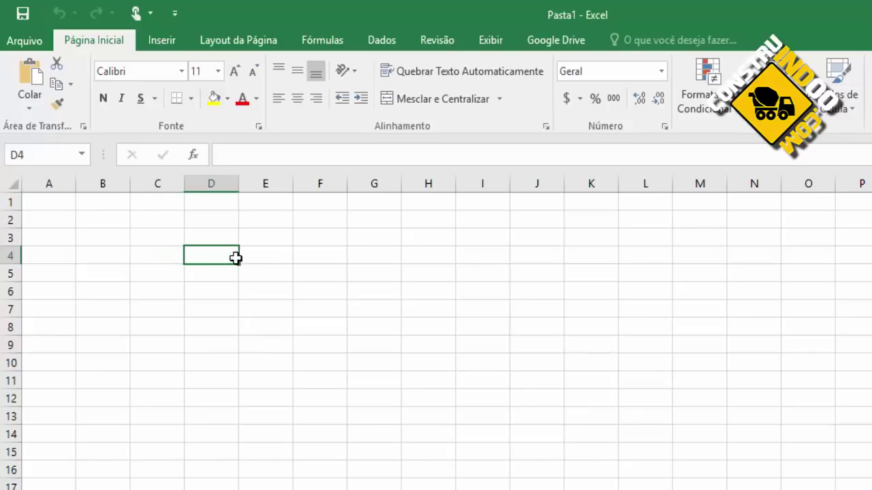
{"action": "left_click", "coordinate": [260, 258]}
{"action": "left_click", "coordinate": [267, 274]}
{"action": "left_click", "coordinate": [259, 323]}
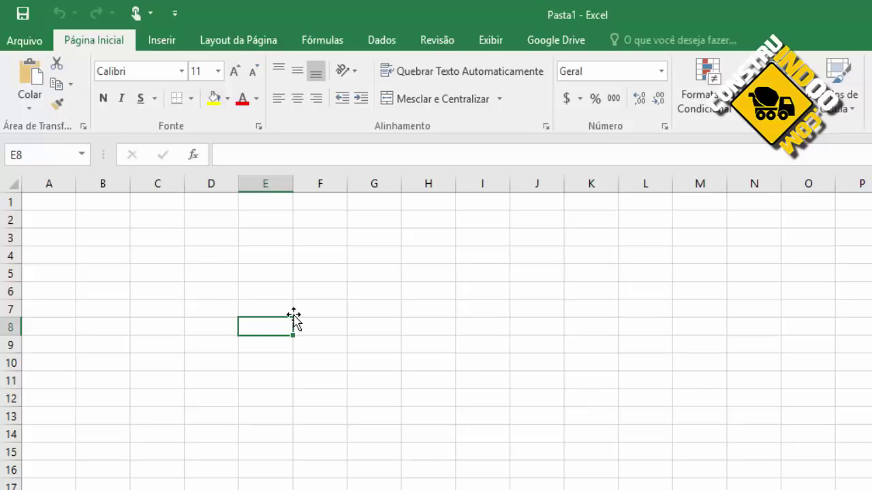
{"action": "left_click", "coordinate": [327, 326]}
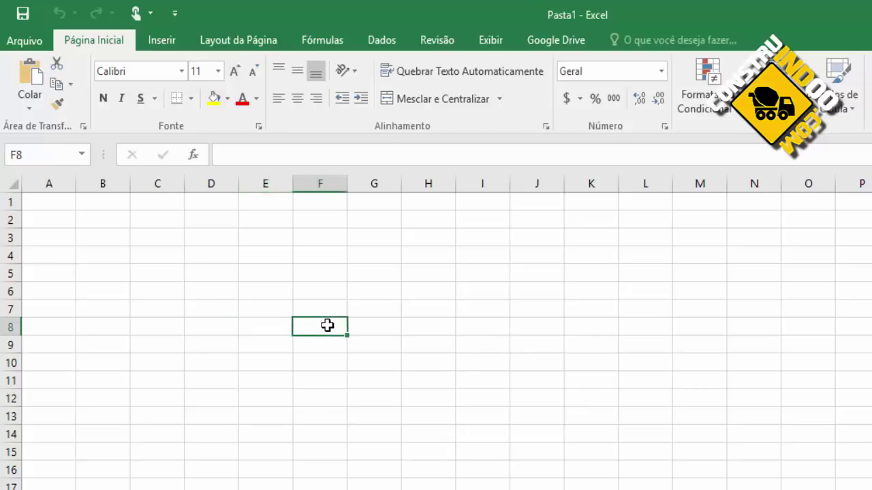
{"action": "left_click", "coordinate": [255, 308]}
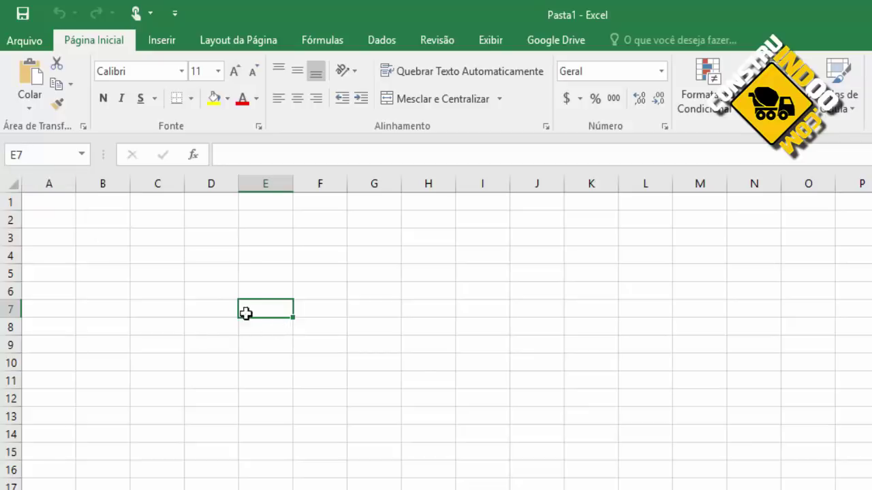
{"action": "left_click", "coordinate": [162, 271]}
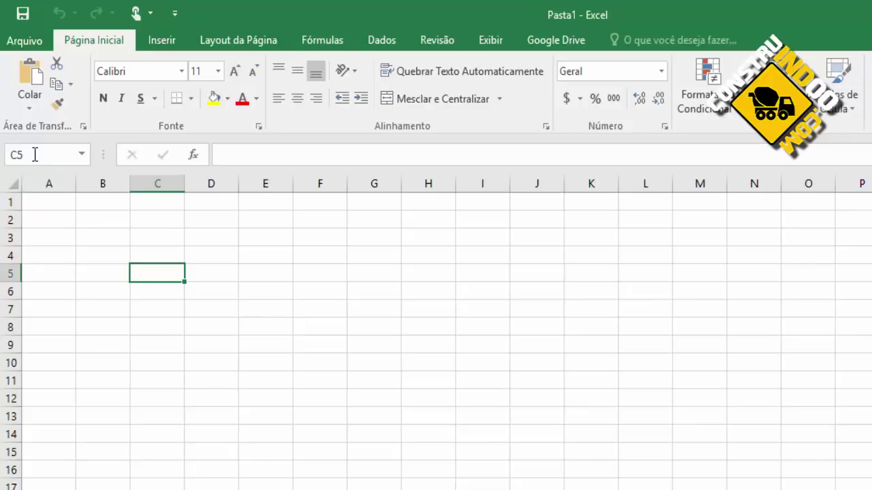
{"action": "left_click", "coordinate": [488, 278]}
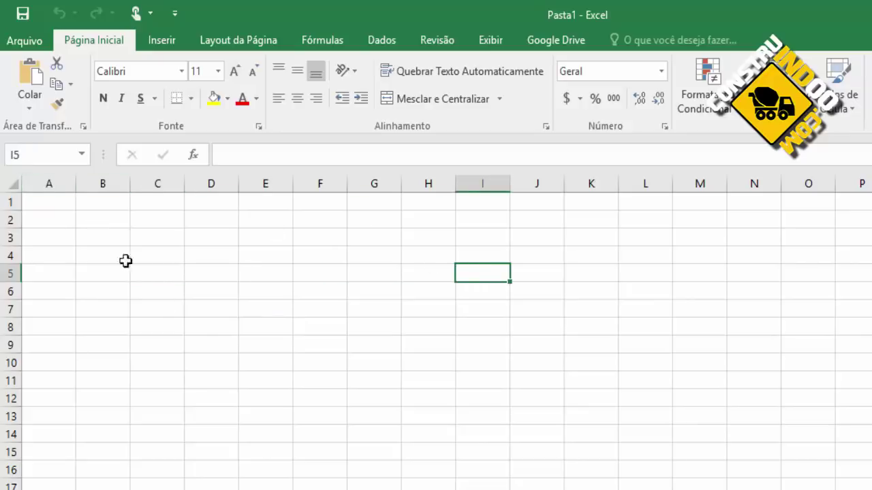
{"action": "left_click", "coordinate": [207, 361]}
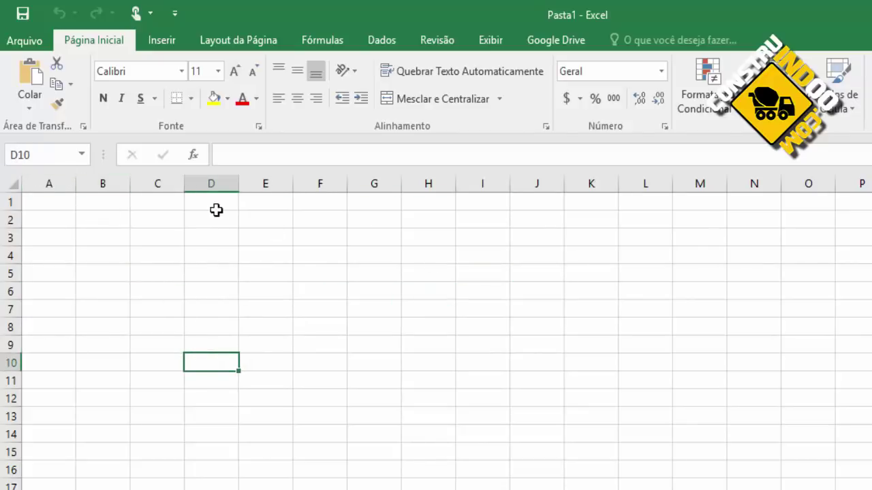
{"action": "left_click", "coordinate": [218, 183]}
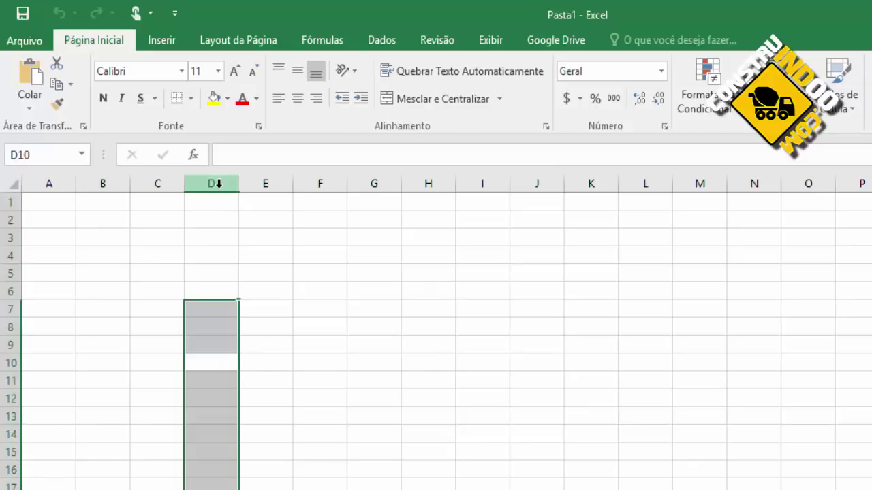
{"action": "left_click", "coordinate": [9, 363]}
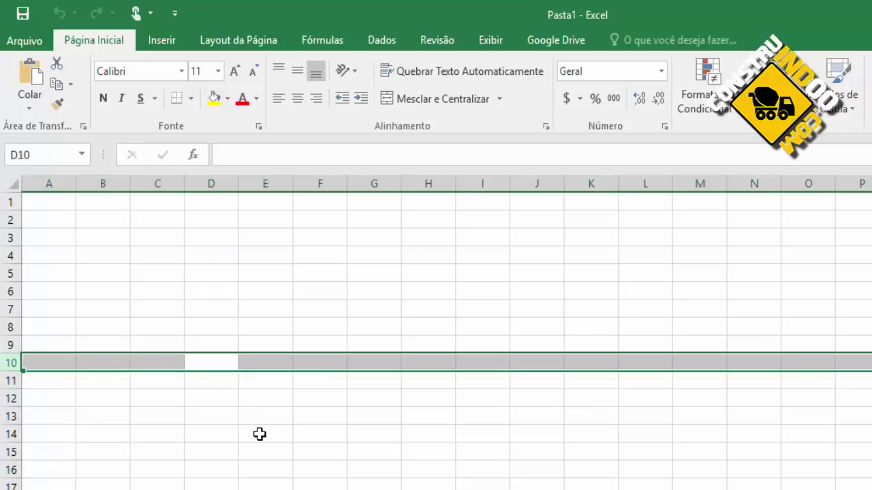
{"action": "left_click", "coordinate": [197, 280]}
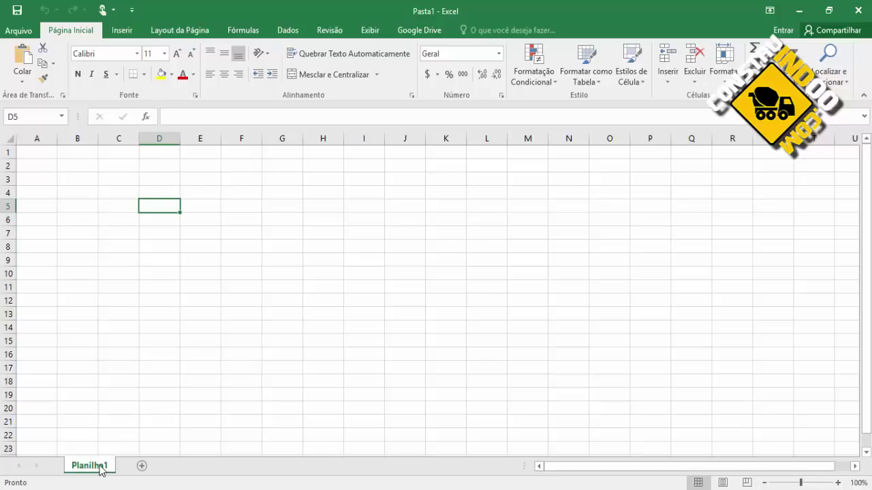
- Rename the Planilha1 sheet tab to 'Minha Planilha'
{"action": "double_click", "coordinate": [100, 466]}
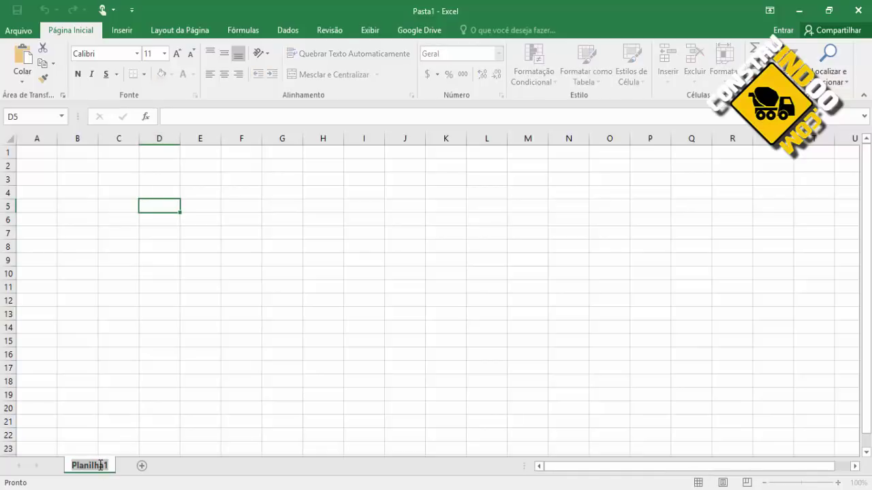
{"action": "type", "text": "Minha"}
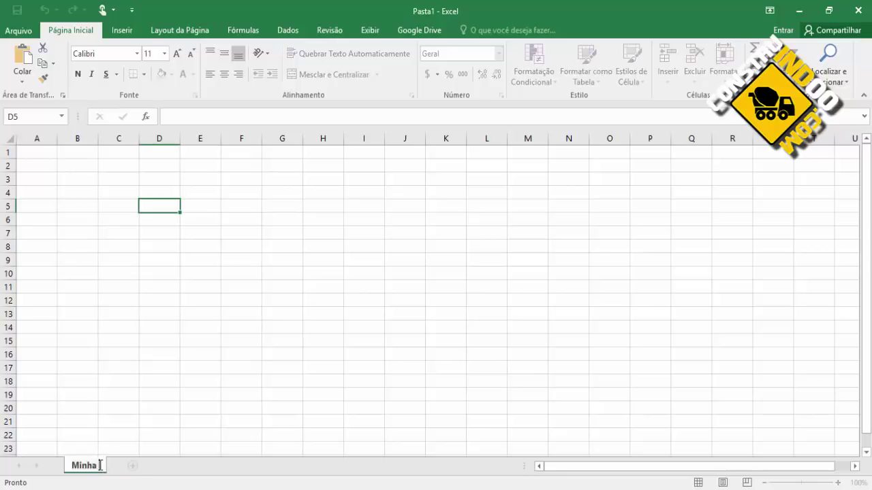
{"action": "type", "text": " Planilha"}
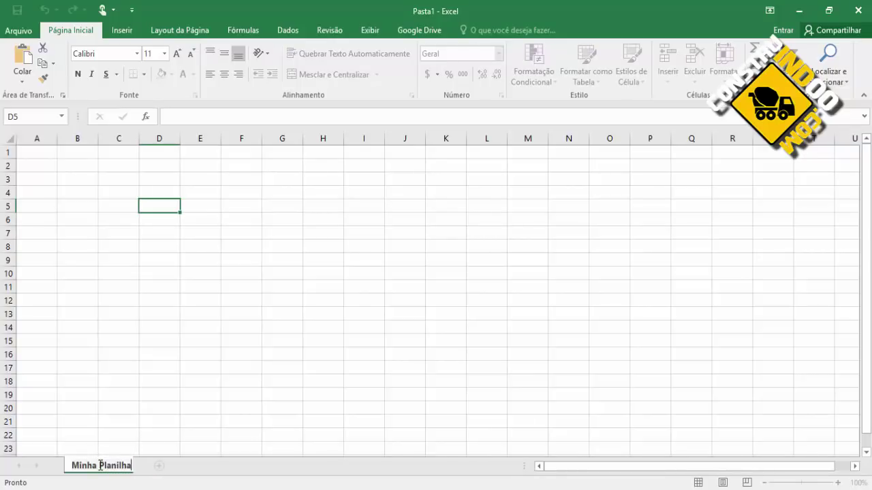
{"action": "key", "text": "Return"}
{"action": "left_click", "coordinate": [87, 194]}
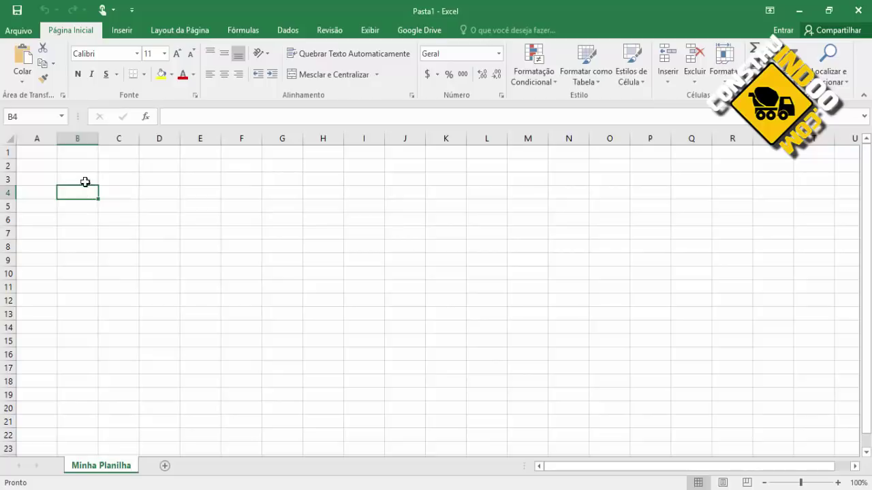
{"action": "left_click", "coordinate": [79, 167]}
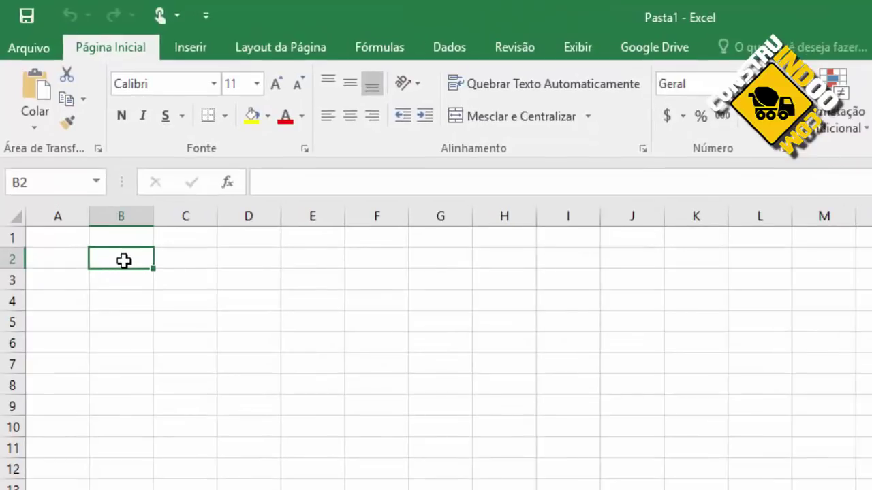
{"action": "type", "text": "Igor"}
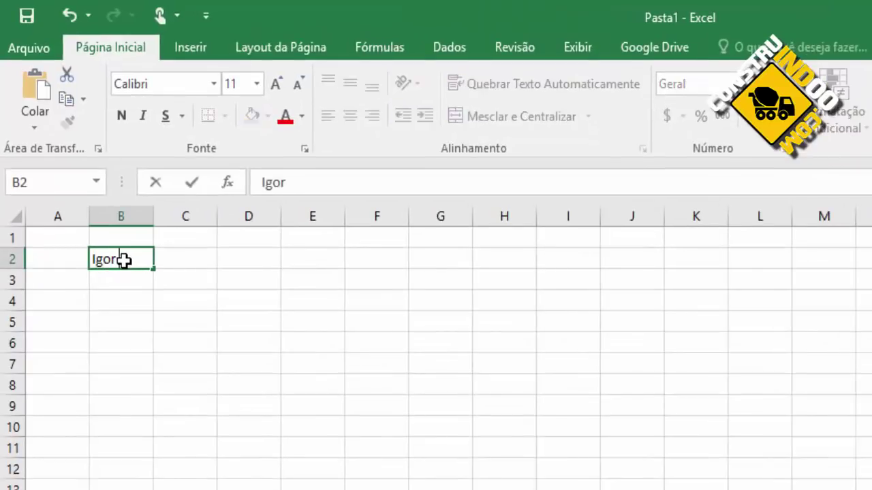
{"action": "type", "text": " Kipgen"}
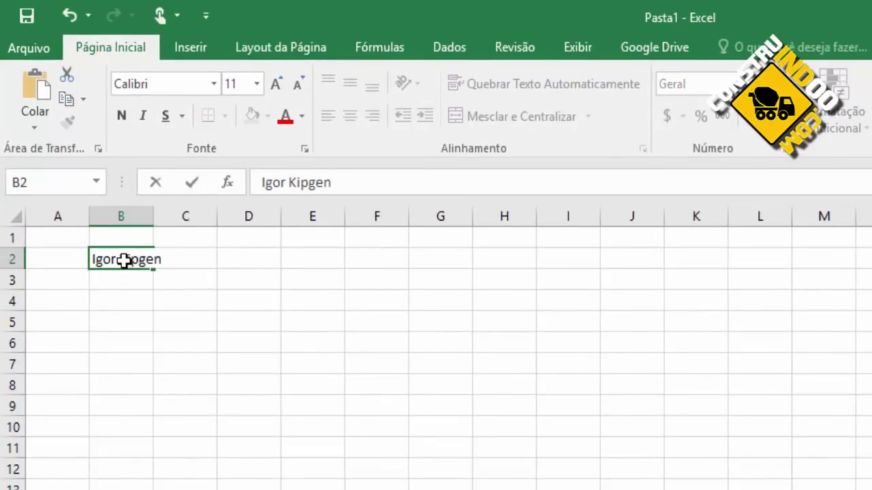
{"action": "key", "text": "Return"}
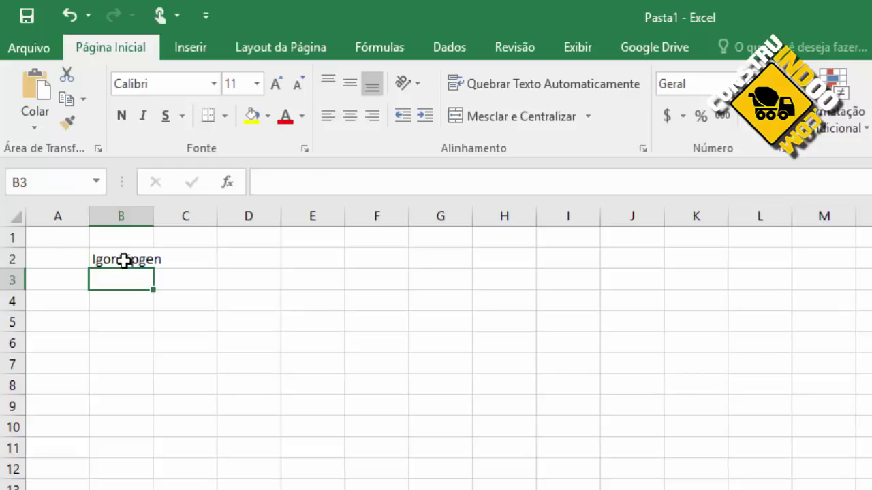
{"action": "key", "text": "ctrl+z"}
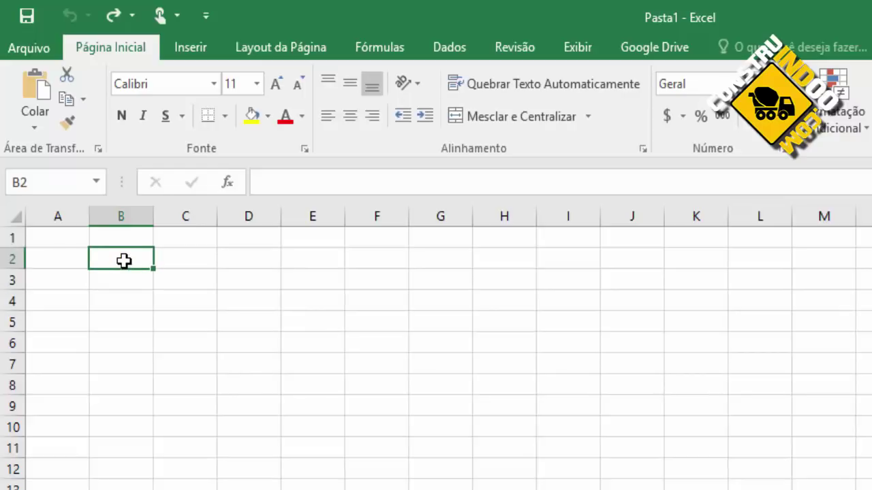
{"action": "type", "text": "10"}
{"action": "key", "text": "Return"}
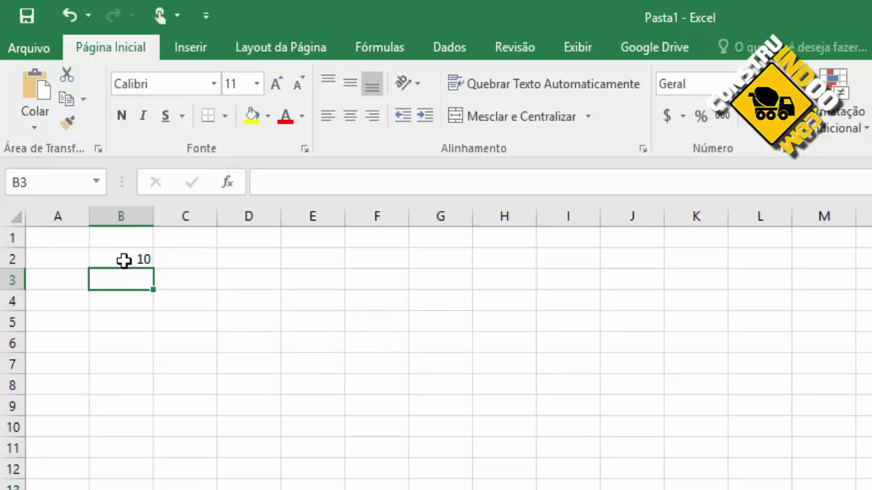
{"action": "type", "text": "02-"}
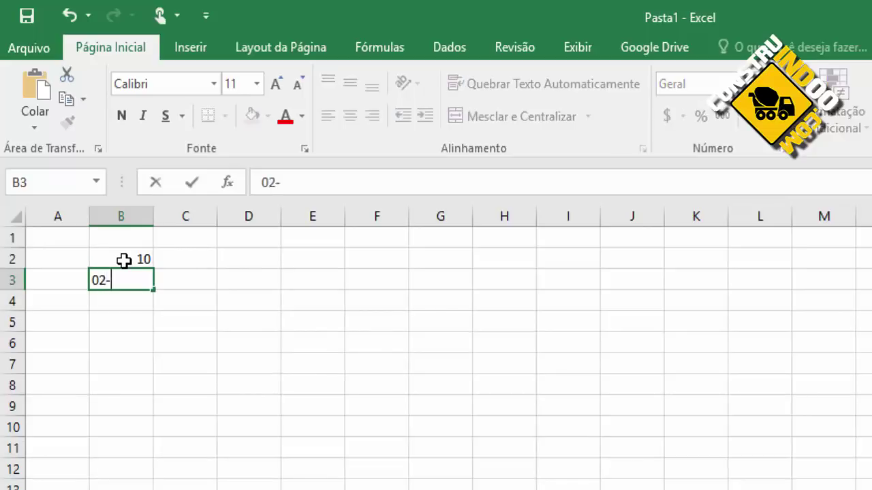
{"action": "type", "text": "3"}
{"action": "key", "text": "Return"}
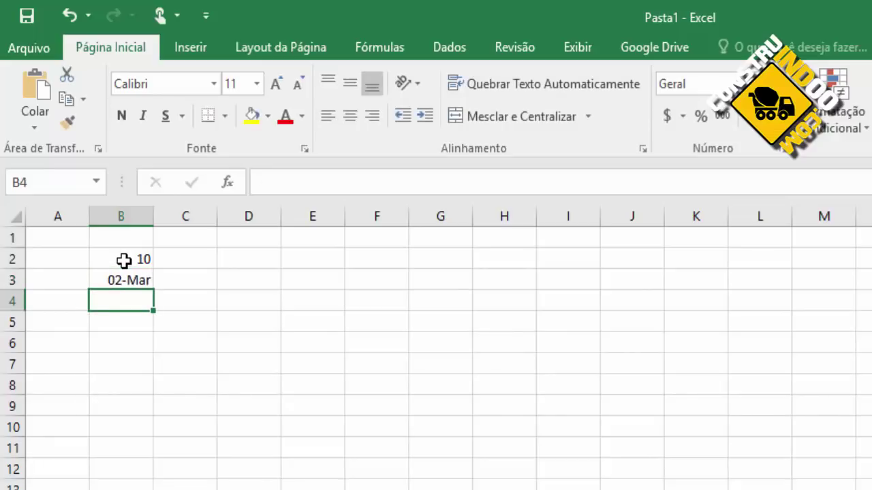
{"action": "left_click", "coordinate": [127, 278]}
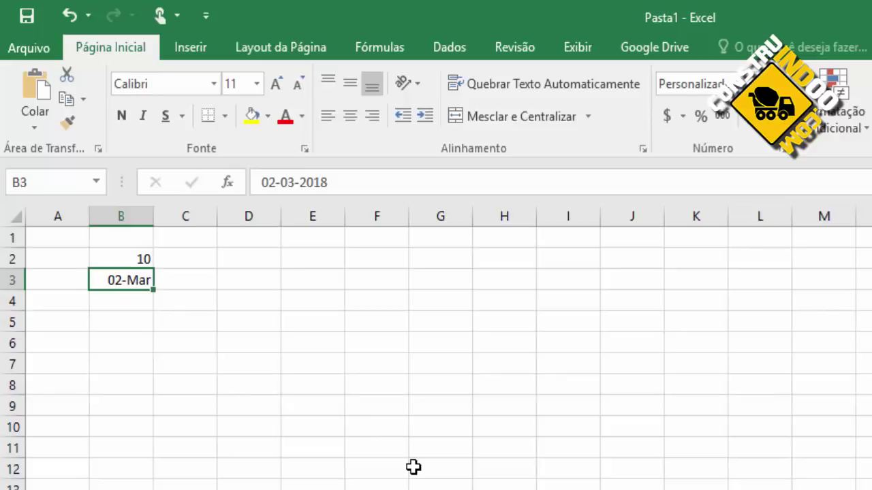
{"action": "key", "text": "ctrl+z"}
{"action": "key", "text": "ctrl+z"}
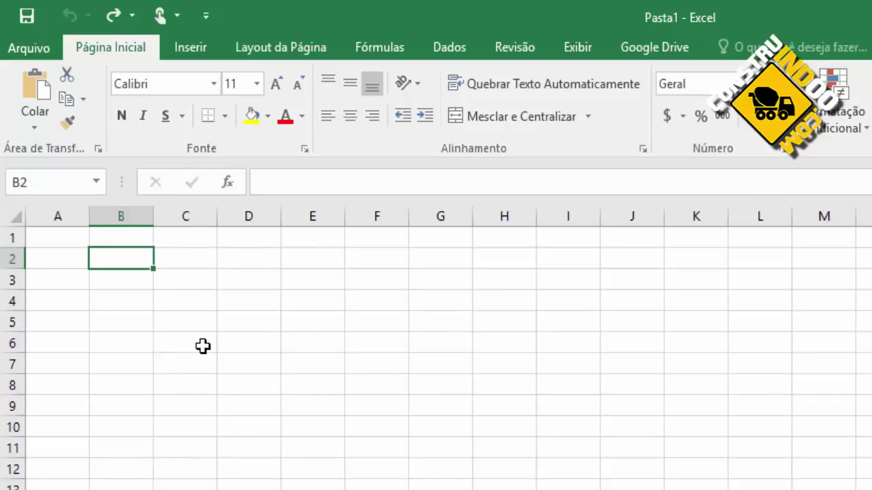
- Enter 10 in A2 and 2 in B2
{"action": "left_click", "coordinate": [126, 318]}
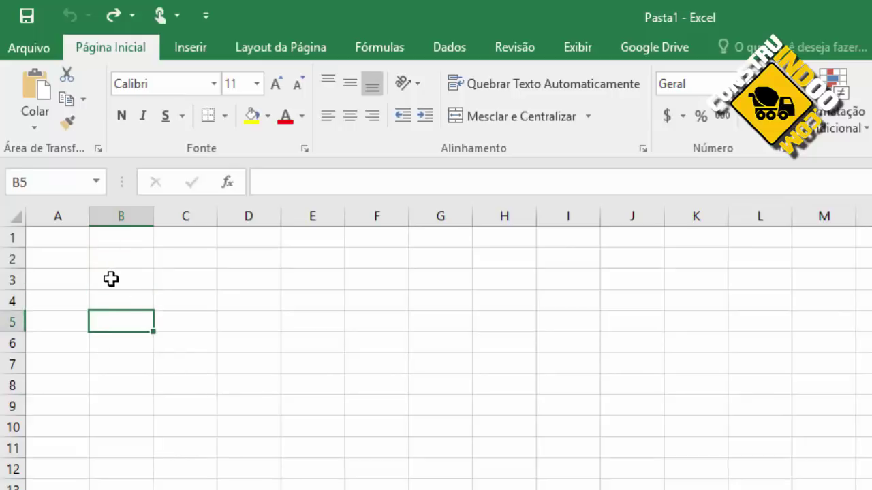
{"action": "left_click", "coordinate": [80, 261]}
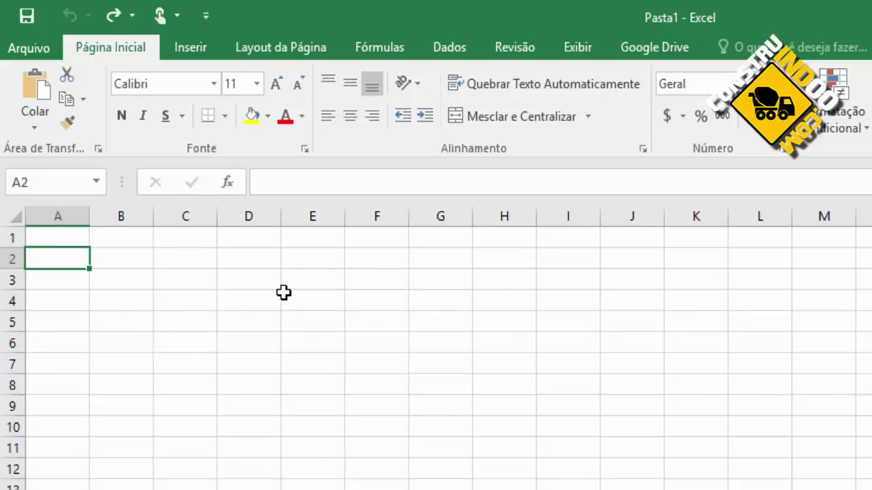
{"action": "type", "text": "10"}
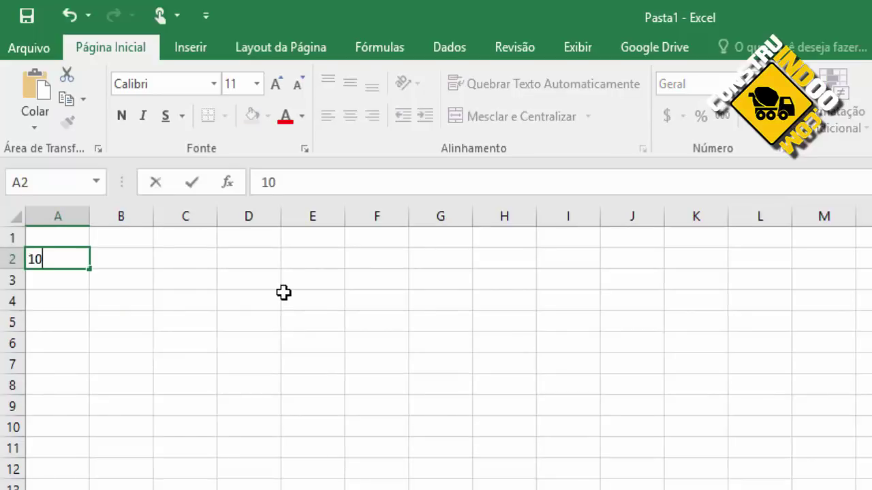
{"action": "key", "text": "Tab"}
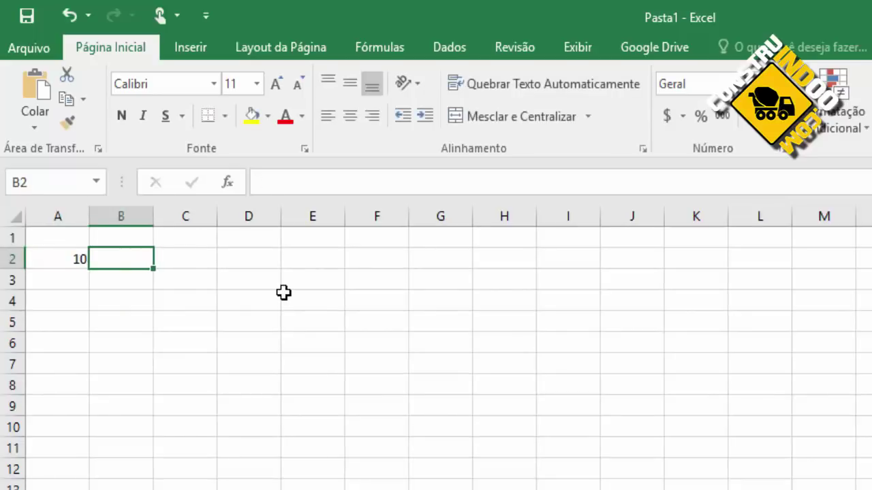
{"action": "type", "text": "2"}
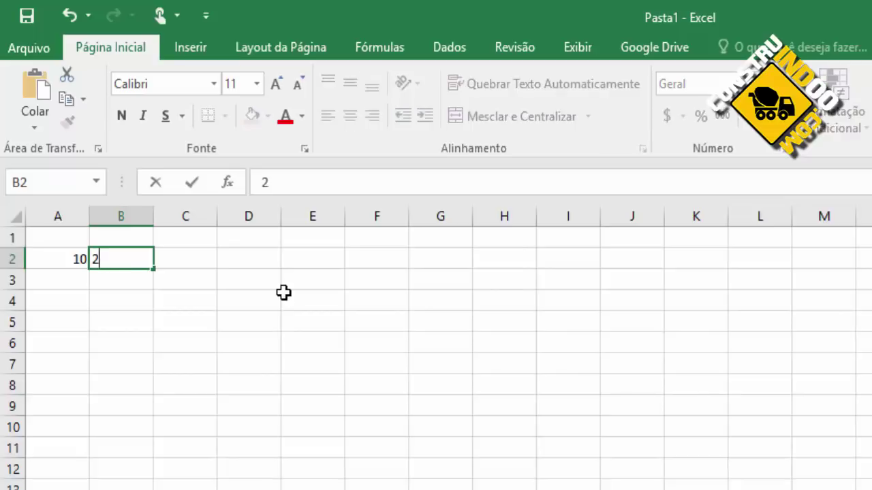
{"action": "key", "text": "Tab"}
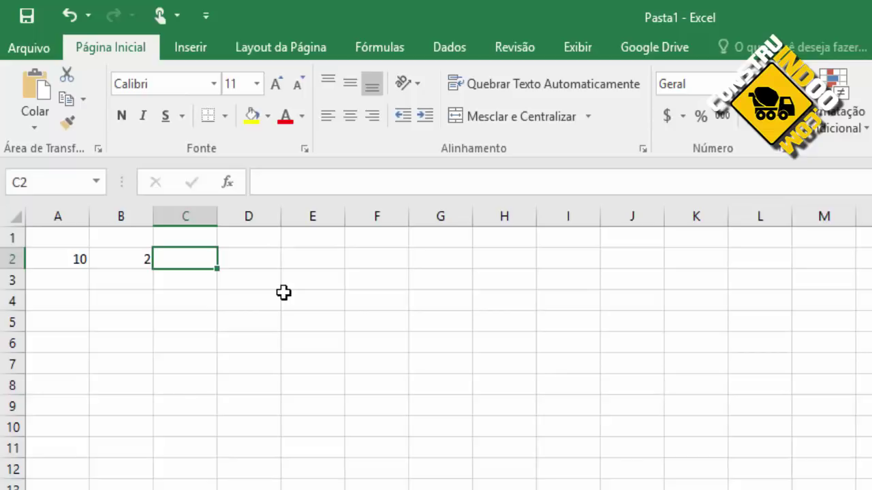
- Build the formula =A2+B2 in C2, which shows 12
{"action": "type", "text": "="}
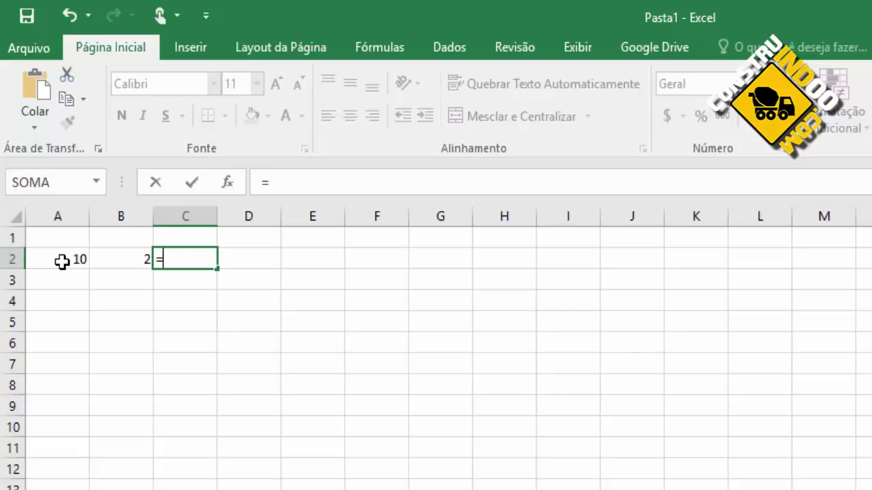
{"action": "left_click", "coordinate": [62, 262]}
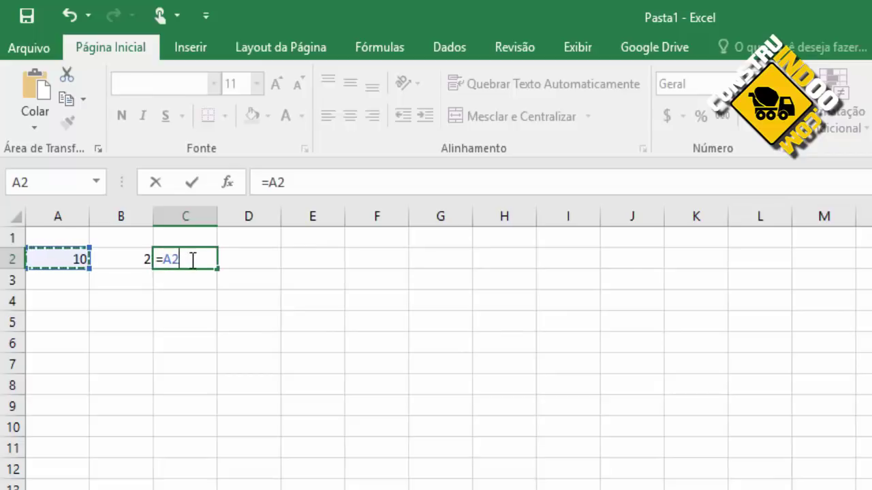
{"action": "type", "text": "+"}
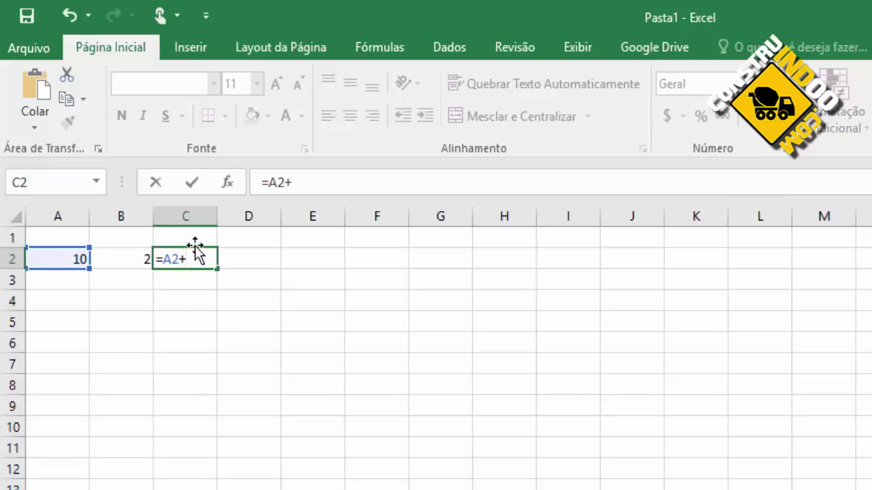
{"action": "left_click", "coordinate": [126, 258]}
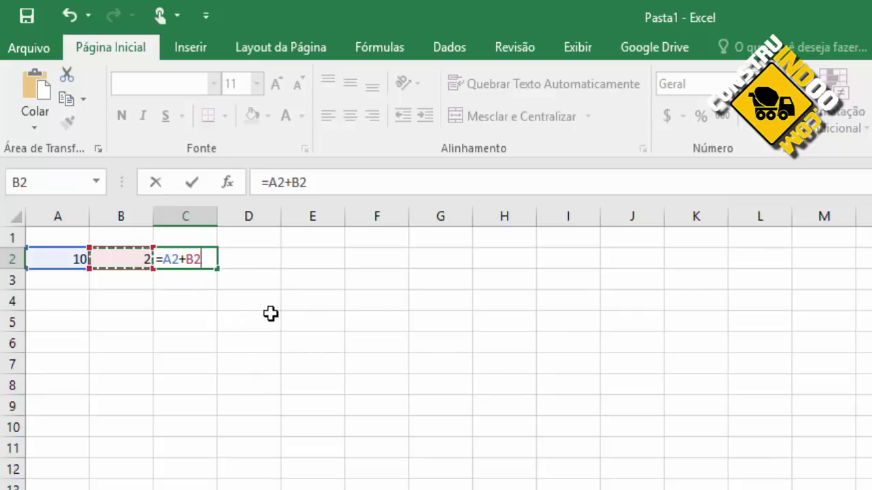
{"action": "key", "text": "Return"}
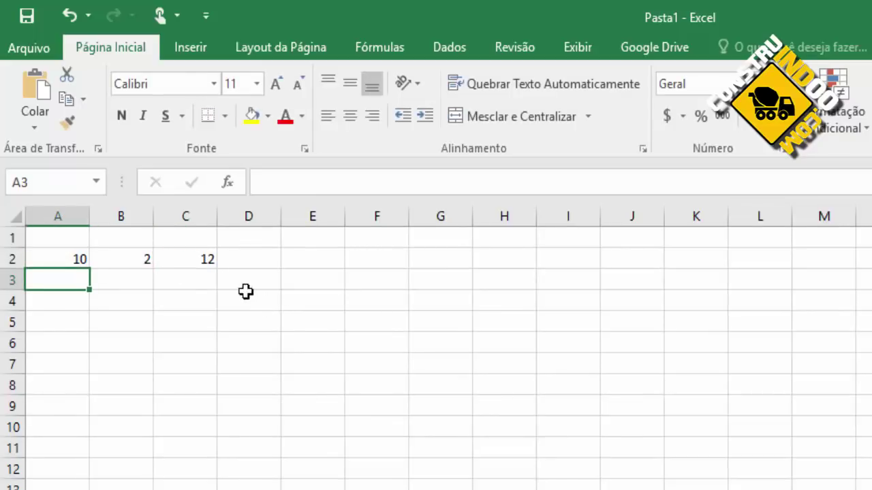
- Change B2 to 15 and A2 to 3.1963 so C2 recalculates to 18.1963
{"action": "left_click", "coordinate": [206, 259]}
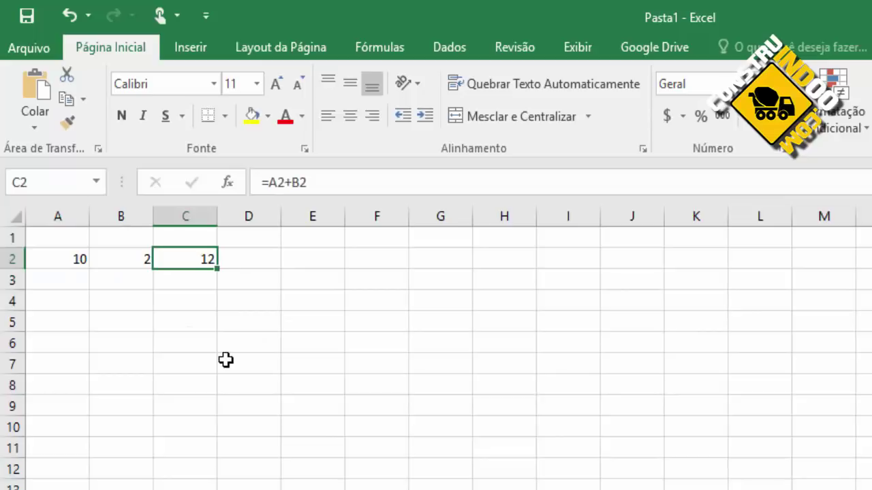
{"action": "left_click", "coordinate": [120, 274]}
{"action": "left_click", "coordinate": [133, 260]}
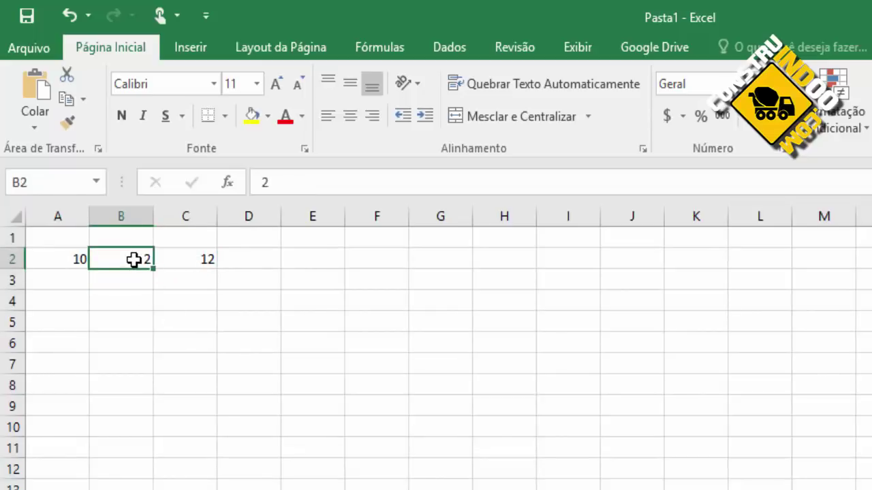
{"action": "type", "text": "15"}
{"action": "key", "text": "Return"}
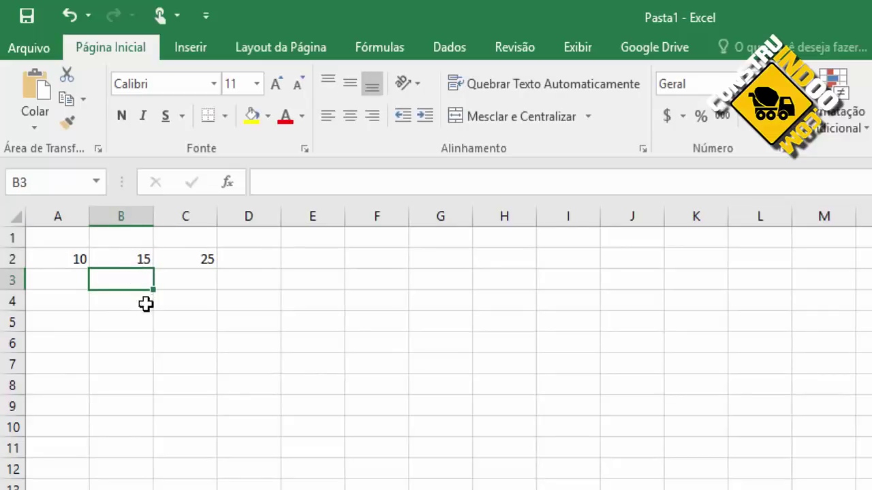
{"action": "left_click", "coordinate": [72, 257]}
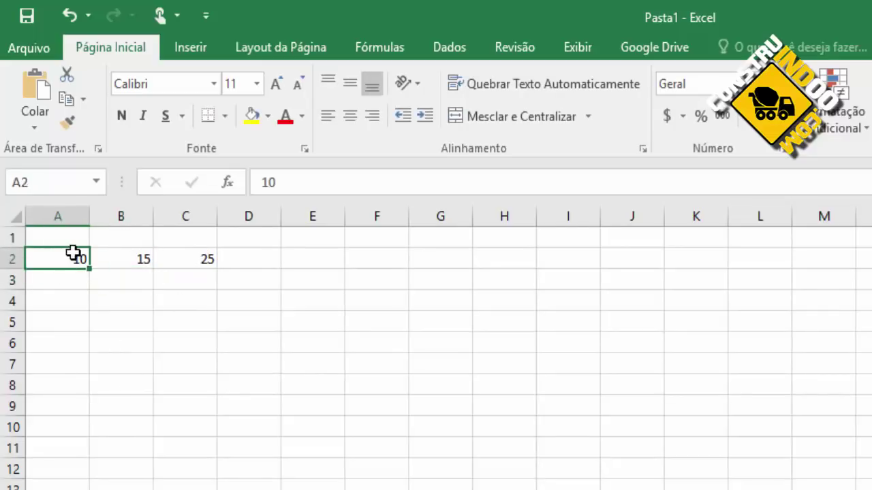
{"action": "type", "text": "3.19"}
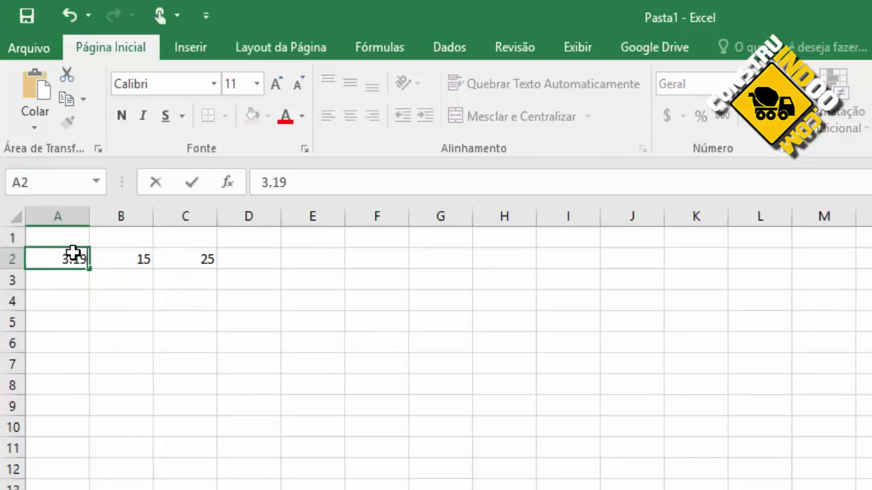
{"action": "type", "text": "63"}
{"action": "key", "text": "Return"}
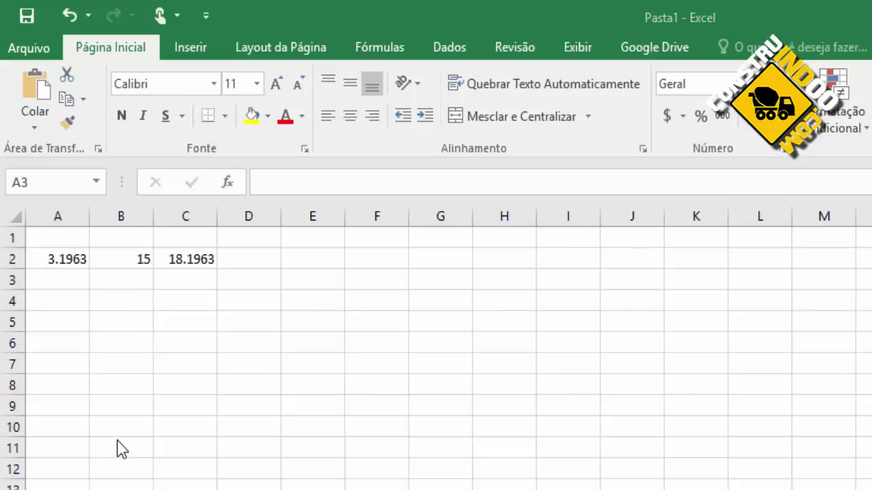
- Enter 23 in A3 and 56 in B3
{"action": "left_click", "coordinate": [65, 282]}
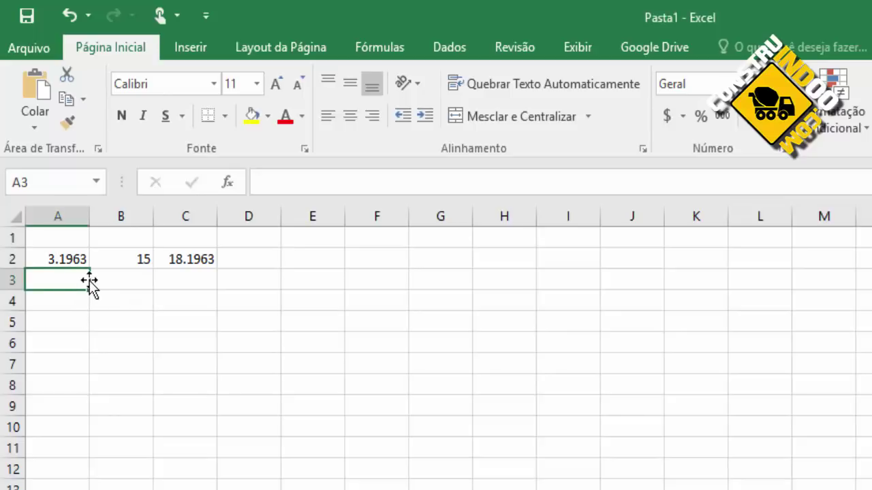
{"action": "type", "text": "23"}
{"action": "key", "text": "Tab"}
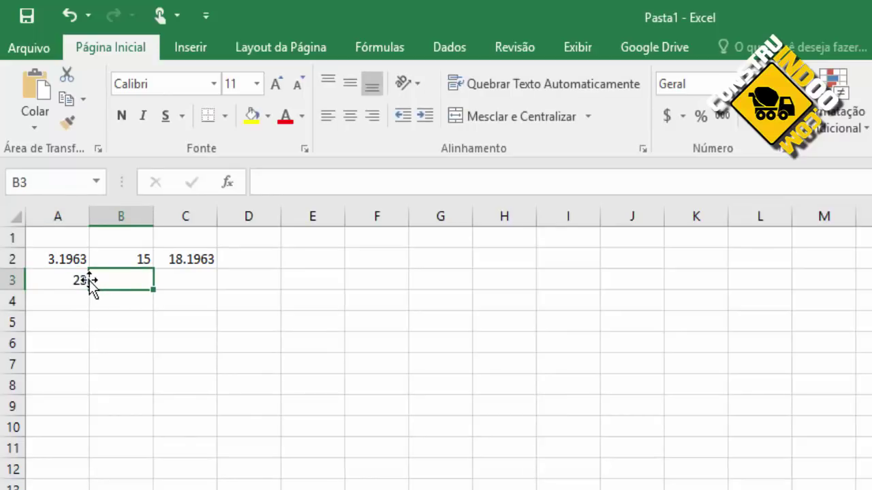
{"action": "type", "text": "56"}
{"action": "key", "text": "Return"}
- Enter the pairs 1058/36, 87/2 and 78/9 in rows 4–6 of columns A and B
{"action": "type", "text": "100"}
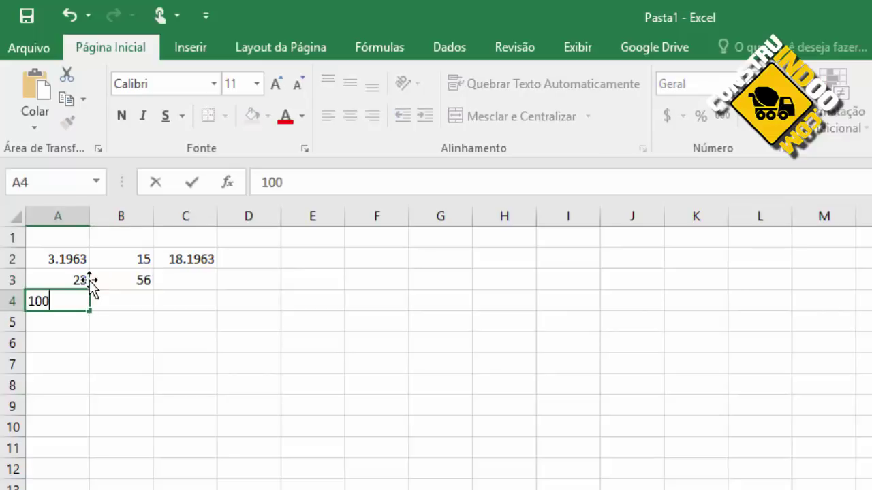
{"action": "type", "text": "58"}
{"action": "key", "text": "Tab"}
{"action": "type", "text": "36"}
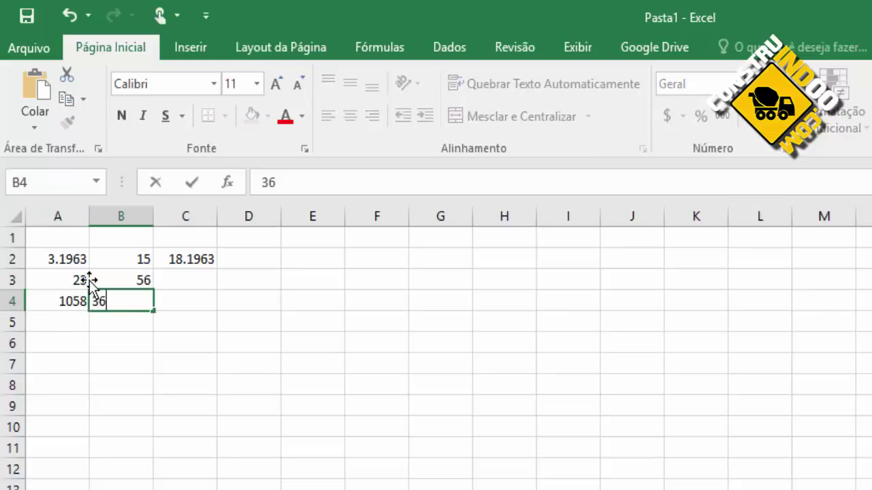
{"action": "key", "text": "Return"}
{"action": "type", "text": "87"}
{"action": "key", "text": "Tab"}
{"action": "type", "text": "2"}
{"action": "key", "text": "Return"}
{"action": "type", "text": "78"}
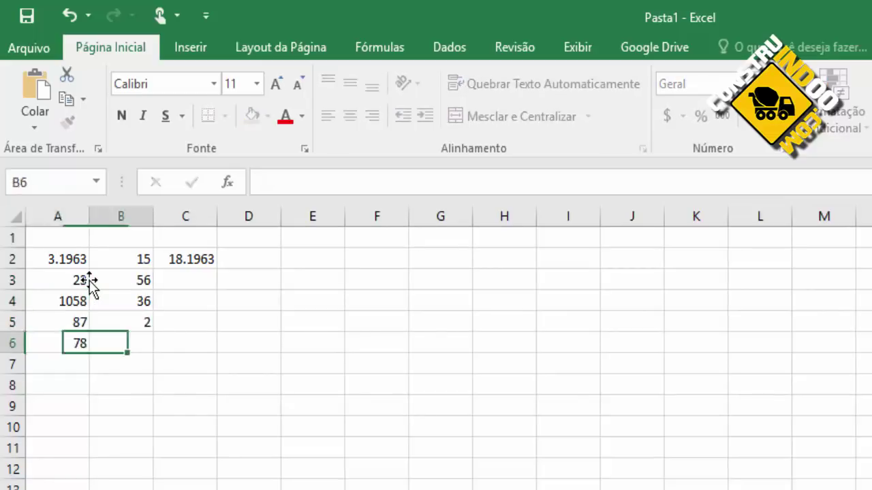
{"action": "type", "text": "9"}
{"action": "key", "text": "Return"}
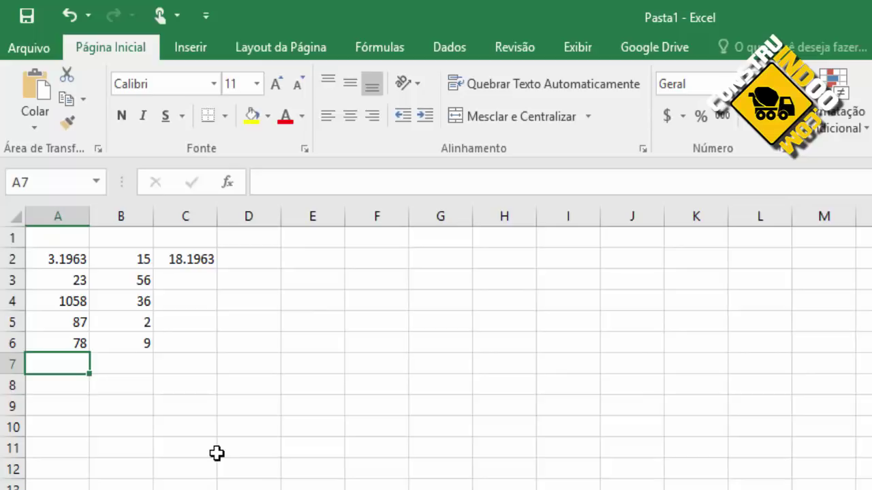
- Enter 99/100 in row 7 and 35.2/15 in row 8
{"action": "type", "text": "9"}
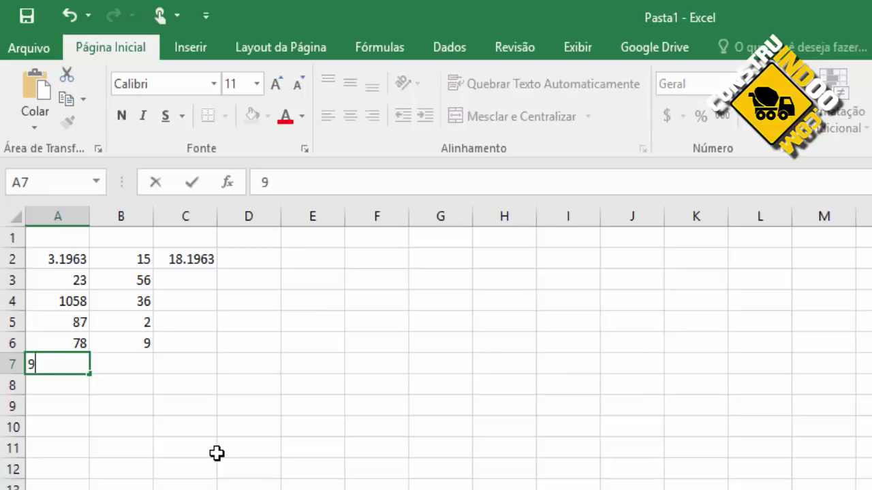
{"action": "type", "text": "9"}
{"action": "key", "text": "Tab"}
{"action": "type", "text": "100"}
{"action": "key", "text": "Down"}
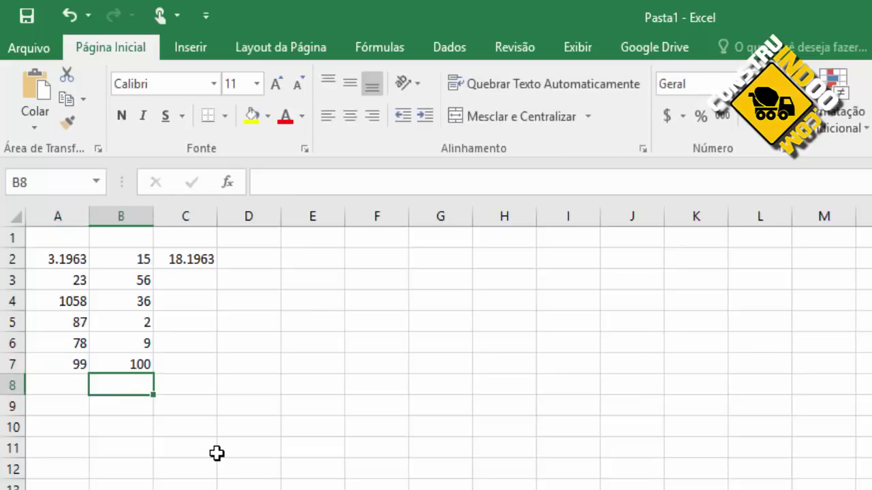
{"action": "key", "text": "Left"}
{"action": "type", "text": "35.2"}
{"action": "key", "text": "Tab"}
{"action": "type", "text": "15"}
{"action": "key", "text": "Return"}
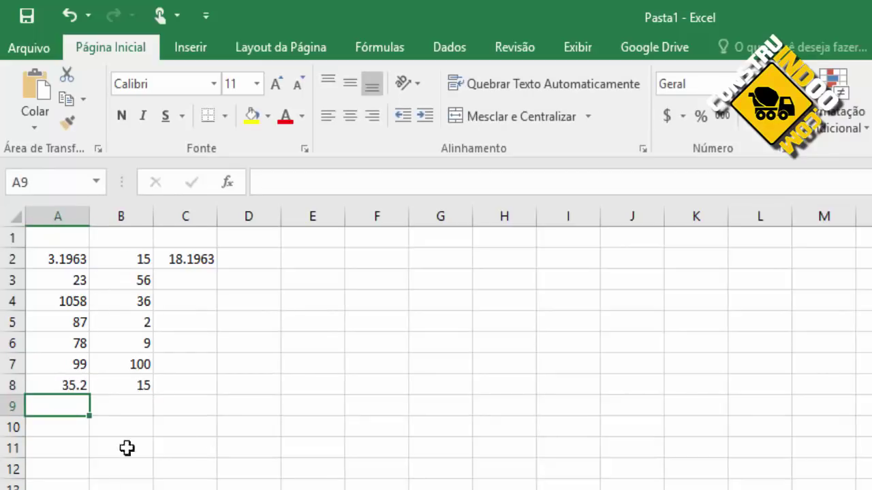
- Retype C2's formula as =A2+B2 using arrow-key cell references, keeping 18.1963
{"action": "left_click", "coordinate": [192, 257]}
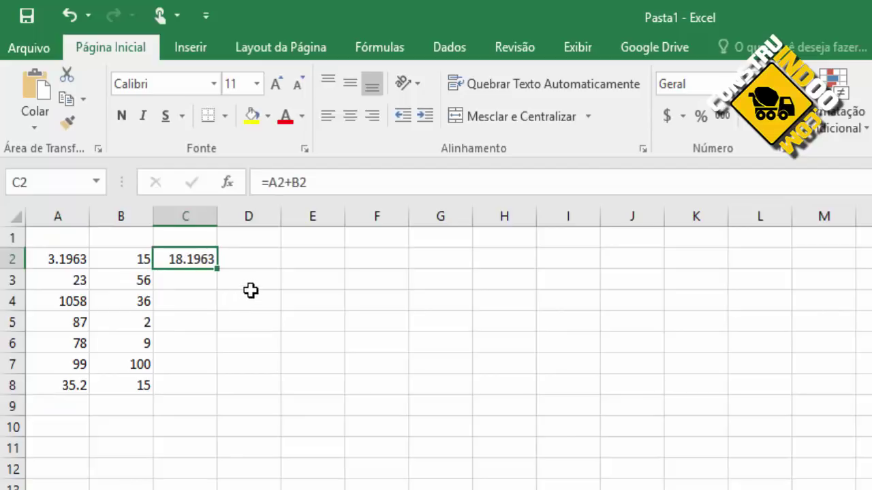
{"action": "type", "text": "="}
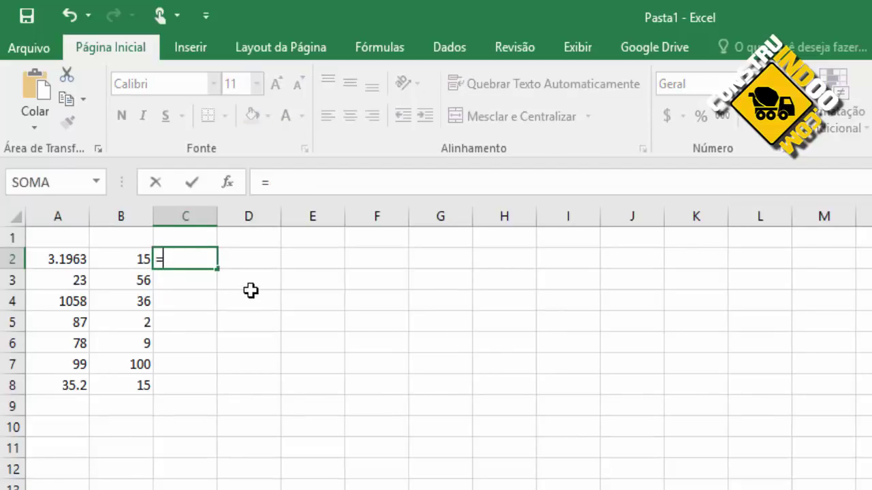
{"action": "key", "text": "Left"}
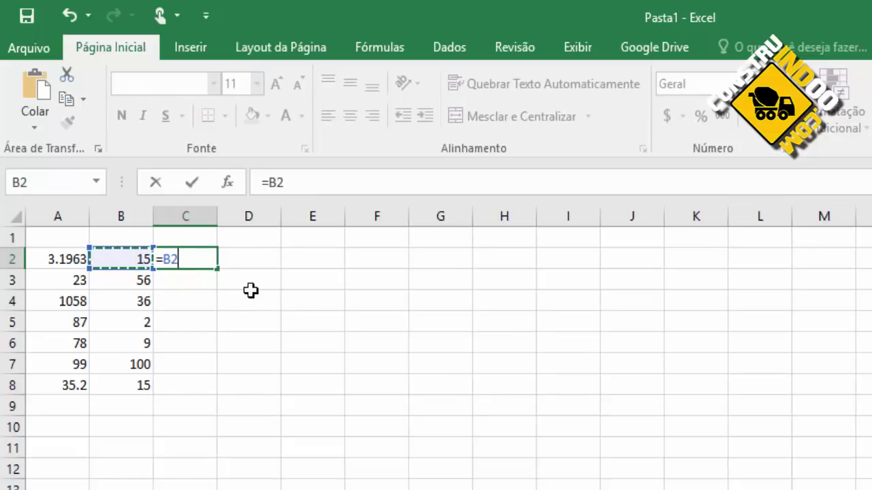
{"action": "key", "text": "Left"}
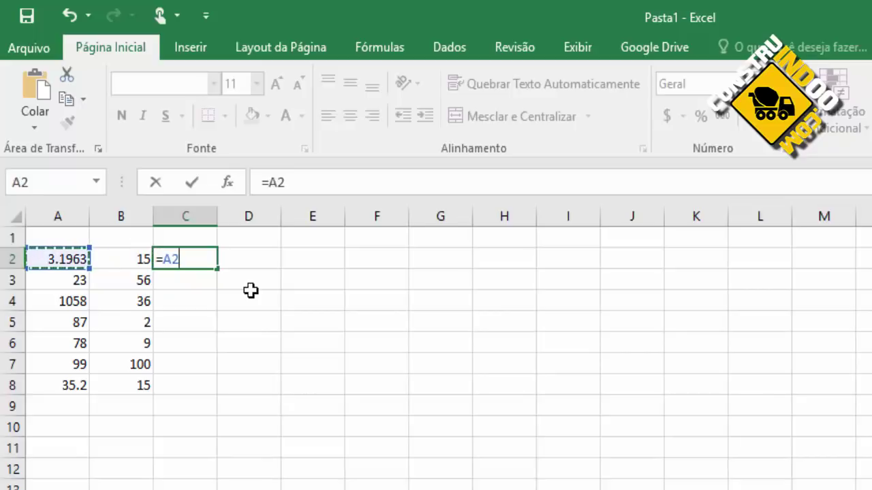
{"action": "type", "text": "+"}
{"action": "key", "text": "Left"}
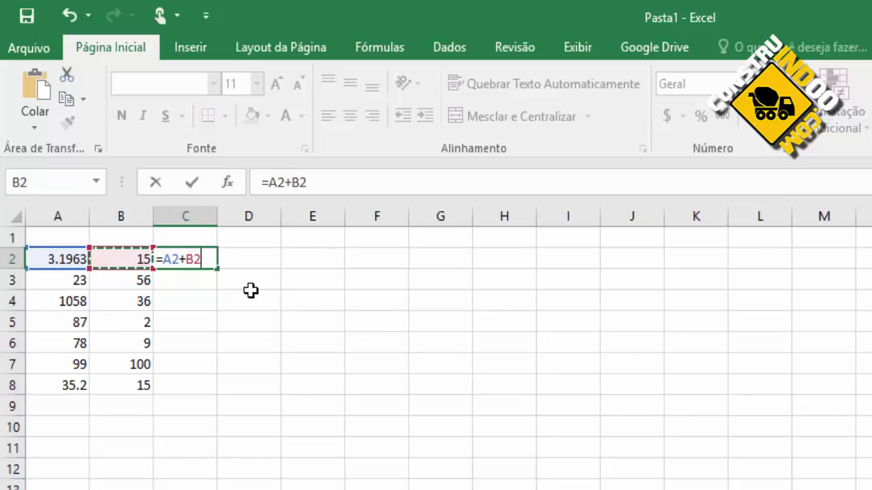
{"action": "key", "text": "Return"}
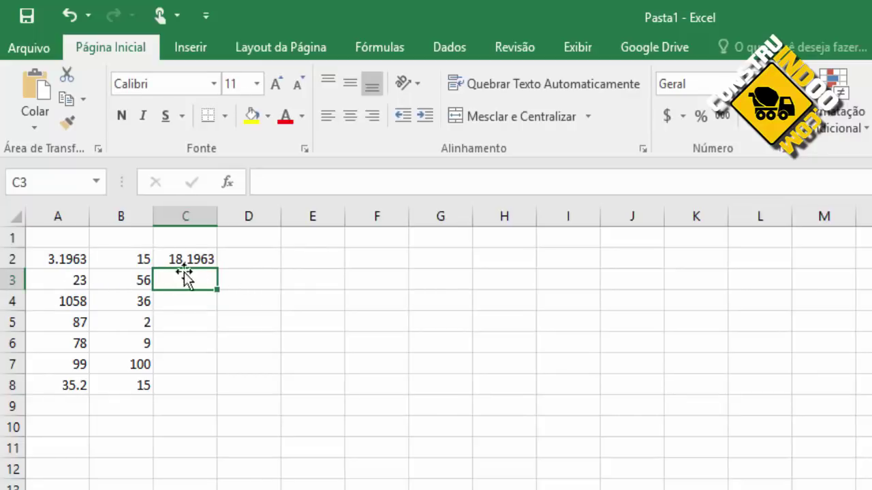
- Fill the C2 sum formula down to C8, giving 79, 1094, 89, 87, 199 and 50.2
{"action": "left_click", "coordinate": [193, 253]}
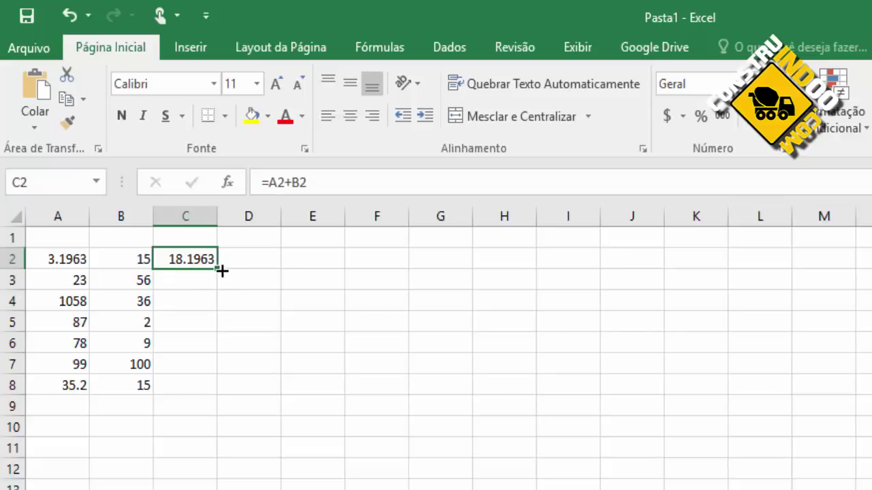
{"action": "left_click_drag", "start_coordinate": [222, 273], "coordinate": [216, 401]}
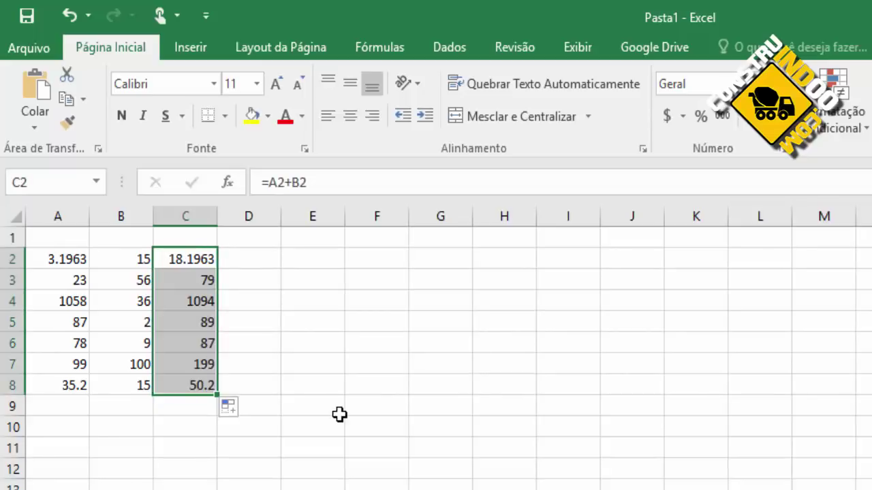
{"action": "left_click", "coordinate": [340, 446]}
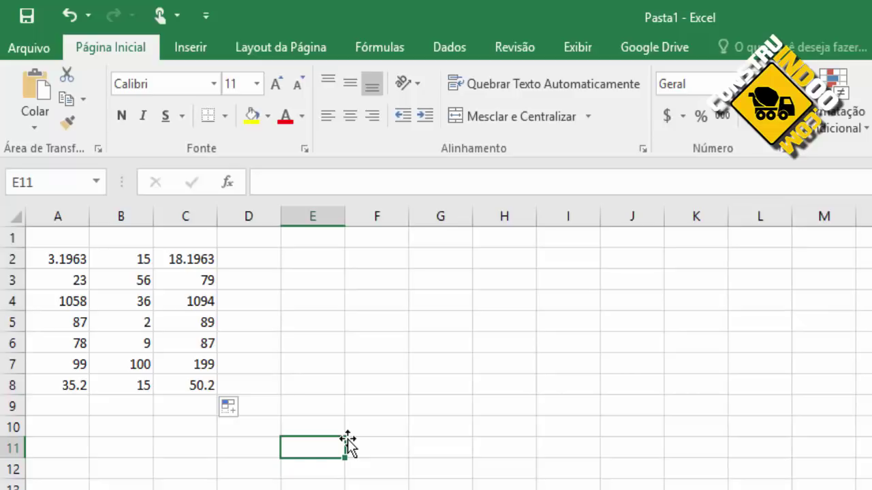
- Review the =A2+B2 formula in C2 alongside the values in A2 and B2
{"action": "double_click", "coordinate": [197, 259]}
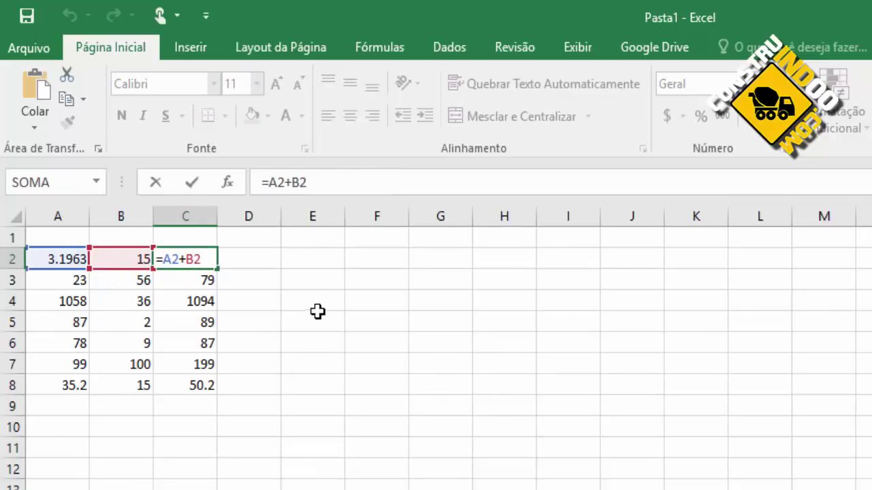
{"action": "left_click", "coordinate": [289, 322]}
{"action": "left_click", "coordinate": [193, 258]}
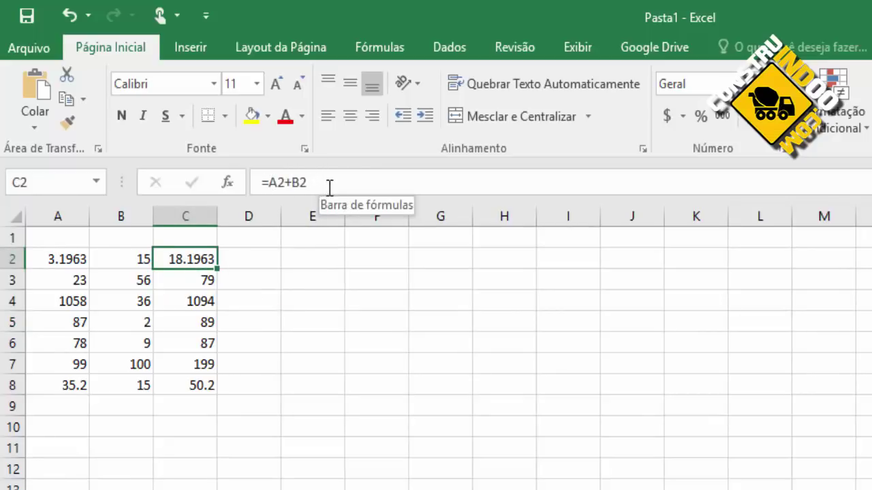
{"action": "left_click", "coordinate": [131, 258]}
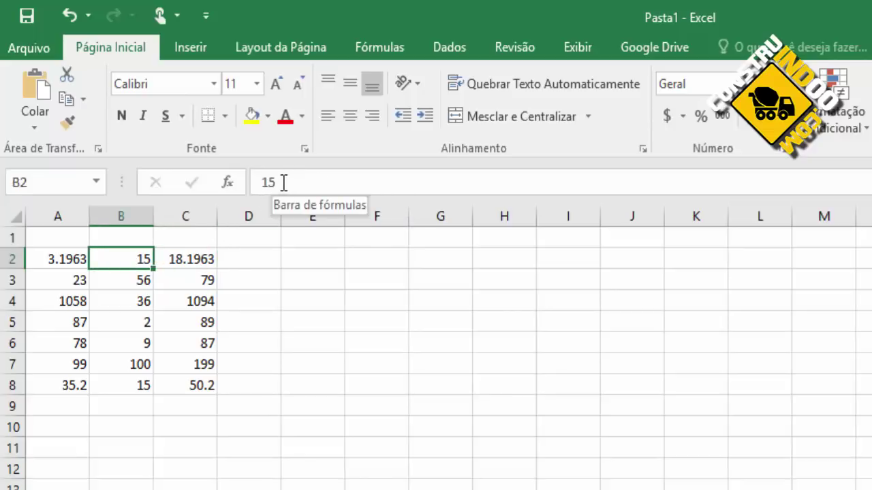
{"action": "left_click", "coordinate": [71, 257]}
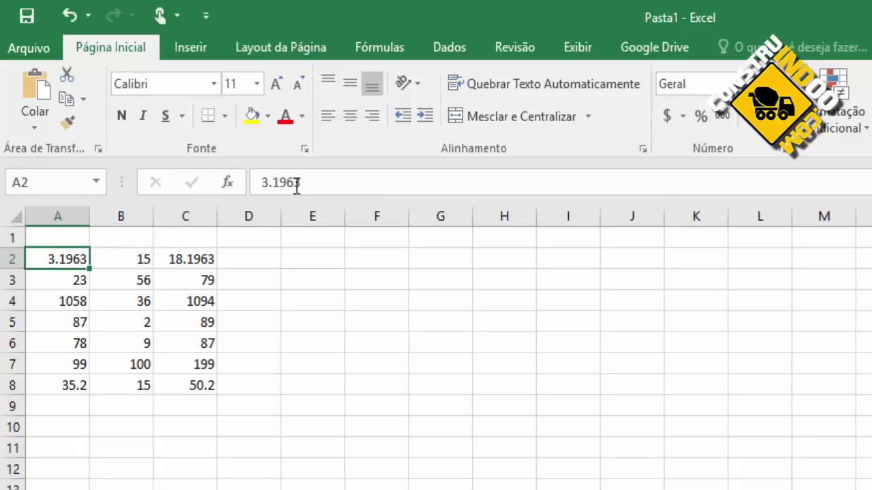
{"action": "left_click", "coordinate": [135, 263]}
{"action": "left_click", "coordinate": [179, 259]}
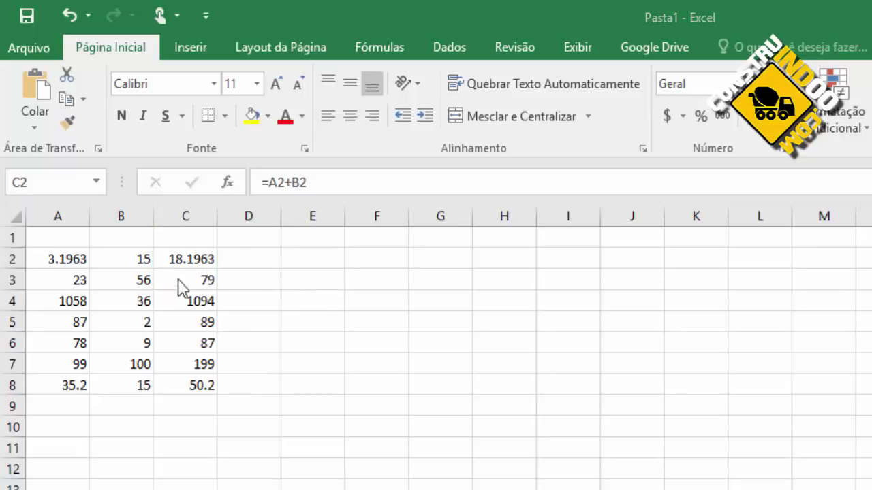
- Delete the totals in C2:C8 and start an AutoSum =SOMA(A2:B2) in C2
{"action": "left_click_drag", "start_coordinate": [187, 259], "coordinate": [189, 394]}
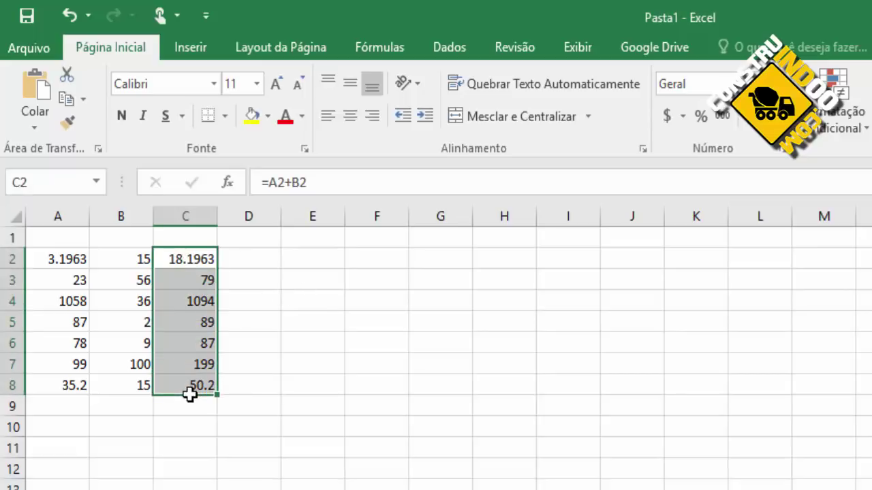
{"action": "key", "text": "Delete"}
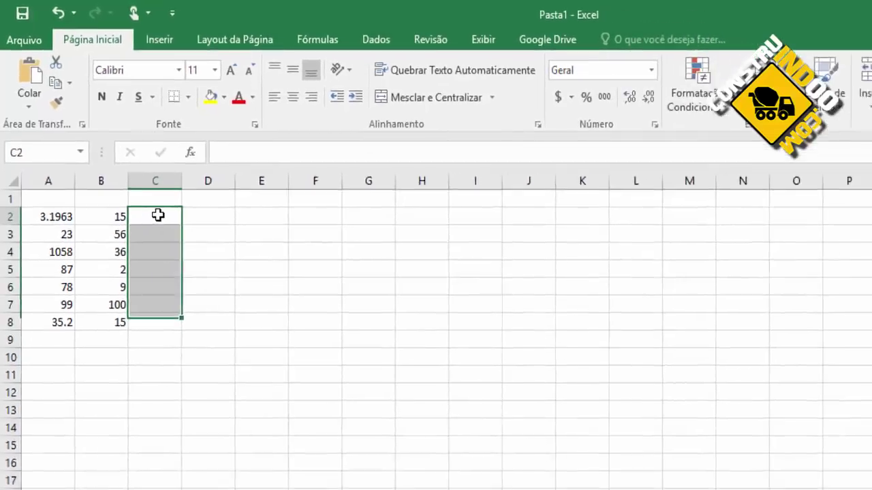
{"action": "left_click", "coordinate": [158, 214]}
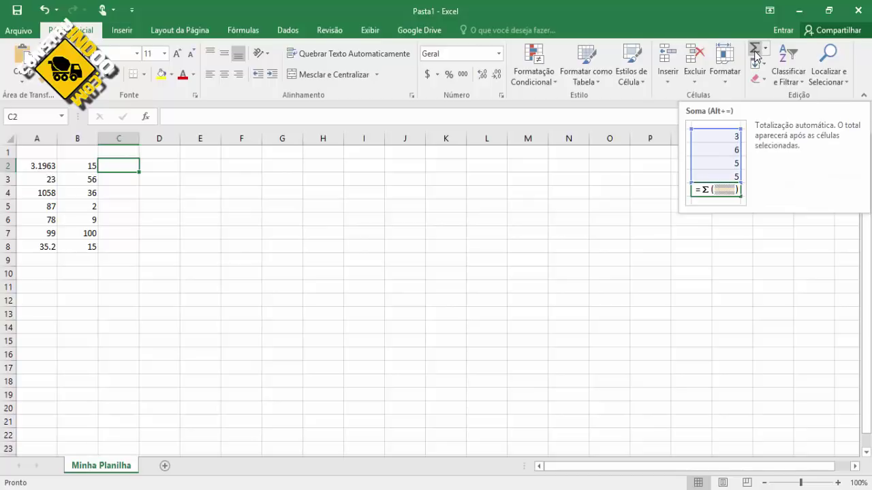
{"action": "left_click", "coordinate": [755, 56]}
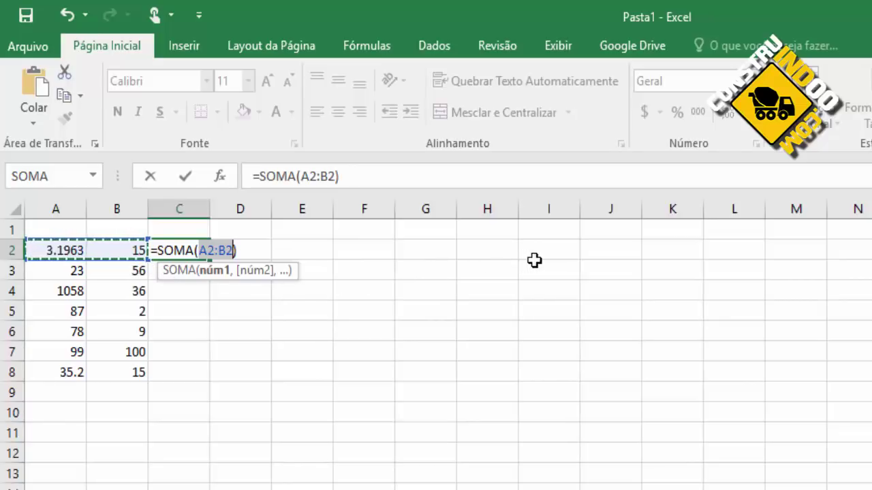
- Set the AutoSum range to A2:B2 and confirm =SOMA(A2:B2) in C2, showing 18.1963
{"action": "left_click_drag", "start_coordinate": [549, 250], "coordinate": [549, 369]}
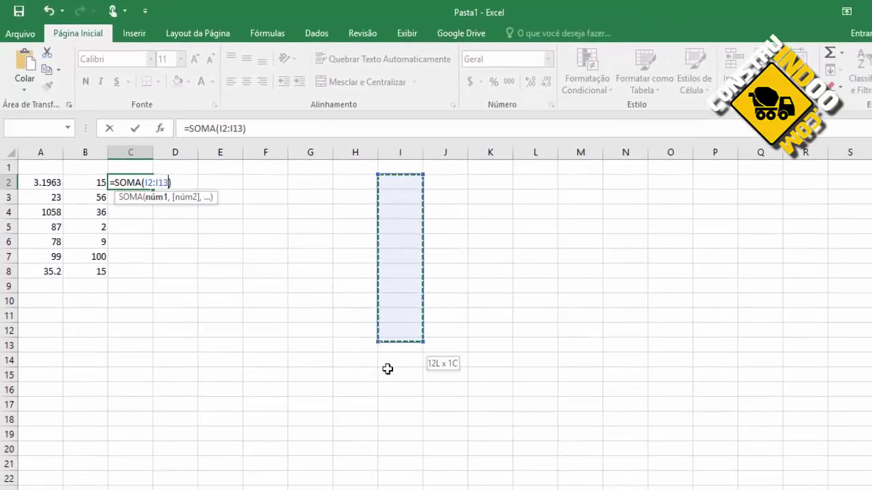
{"action": "left_click_drag", "start_coordinate": [459, 309], "coordinate": [379, 470]}
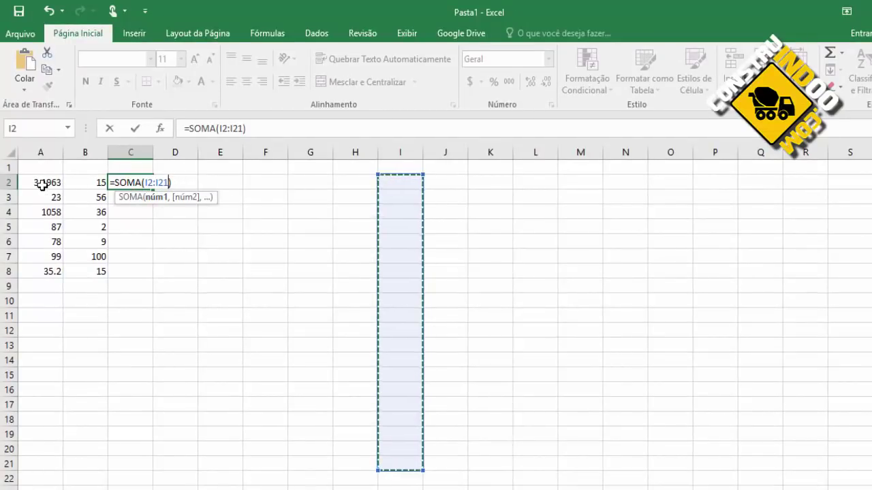
{"action": "left_click_drag", "start_coordinate": [47, 184], "coordinate": [89, 183]}
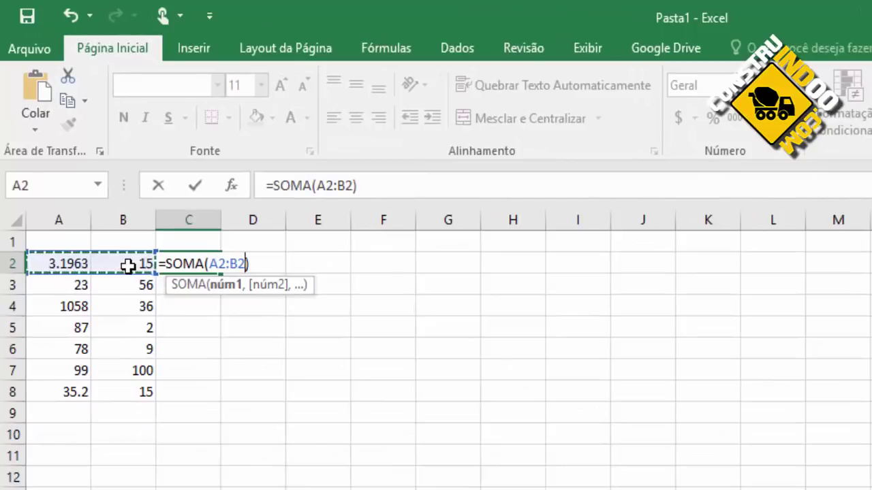
{"action": "key", "text": "Return"}
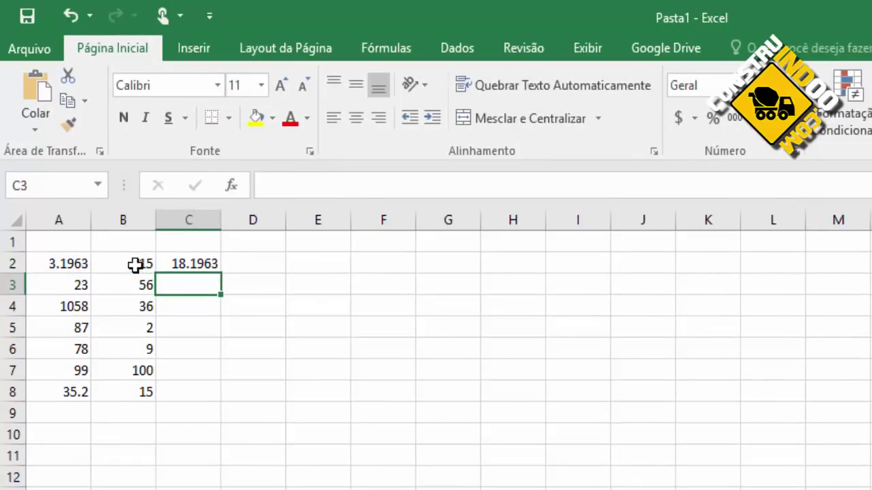
- Copy the SOMA formula from C2 down to C8
{"action": "left_click", "coordinate": [216, 264]}
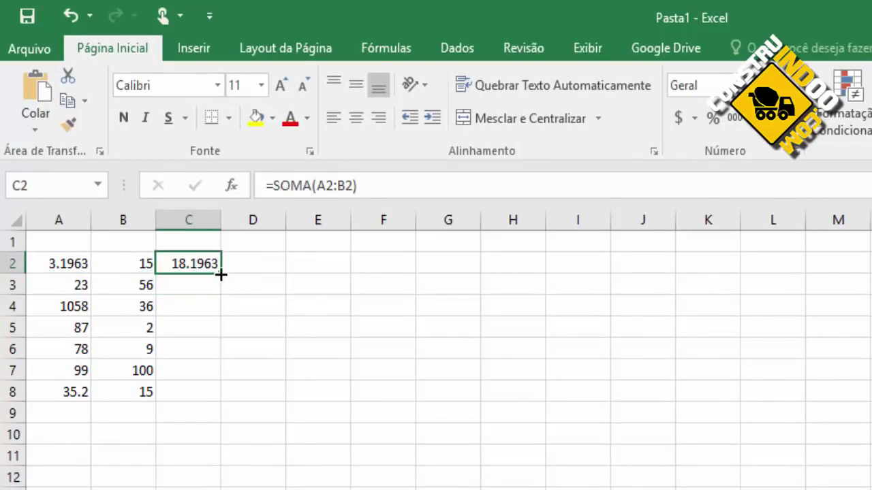
{"action": "left_click_drag", "start_coordinate": [221, 274], "coordinate": [222, 402]}
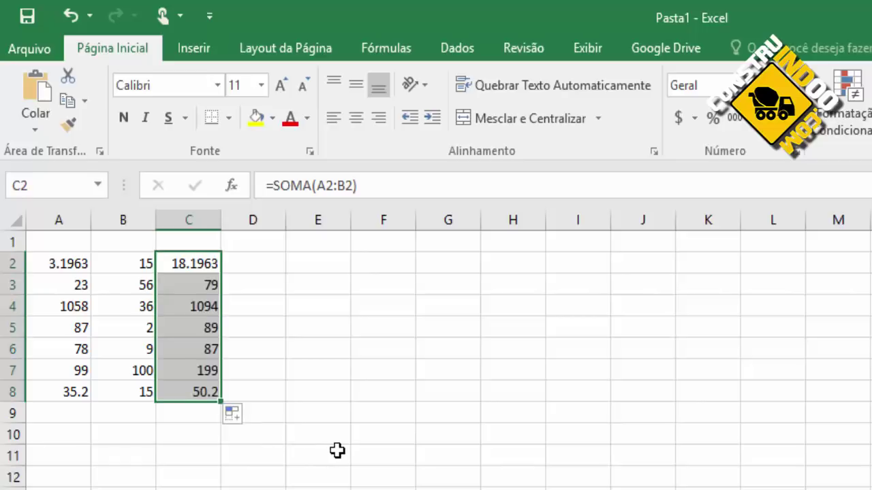
{"action": "left_click", "coordinate": [201, 418]}
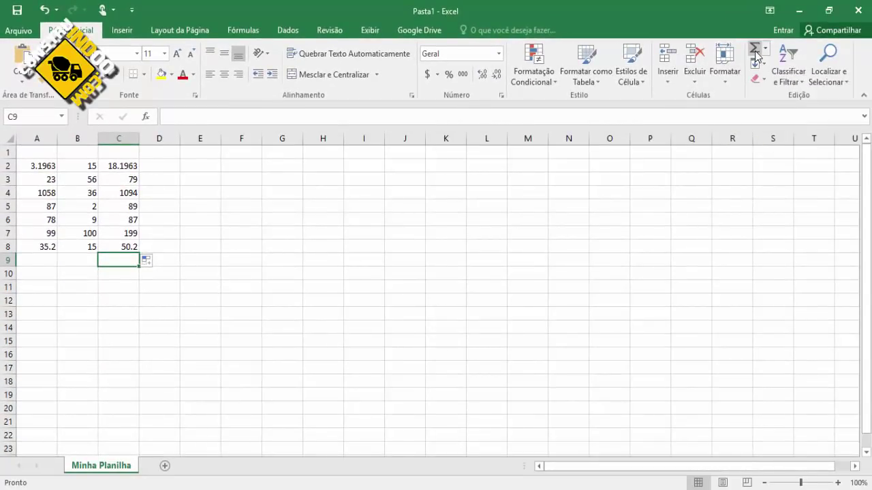
- Insert =SOMA(C2:C8) in C9 as the grand total, showing 1616.396
{"action": "left_click", "coordinate": [754, 51]}
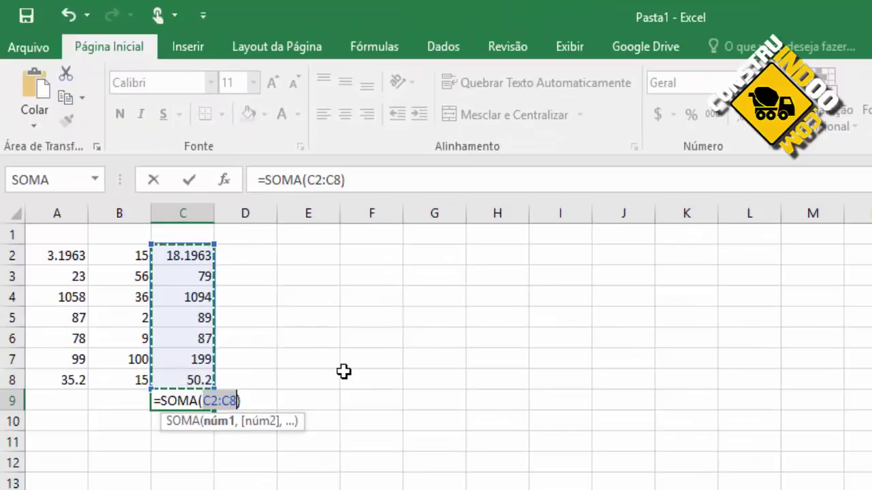
{"action": "key", "text": "Return"}
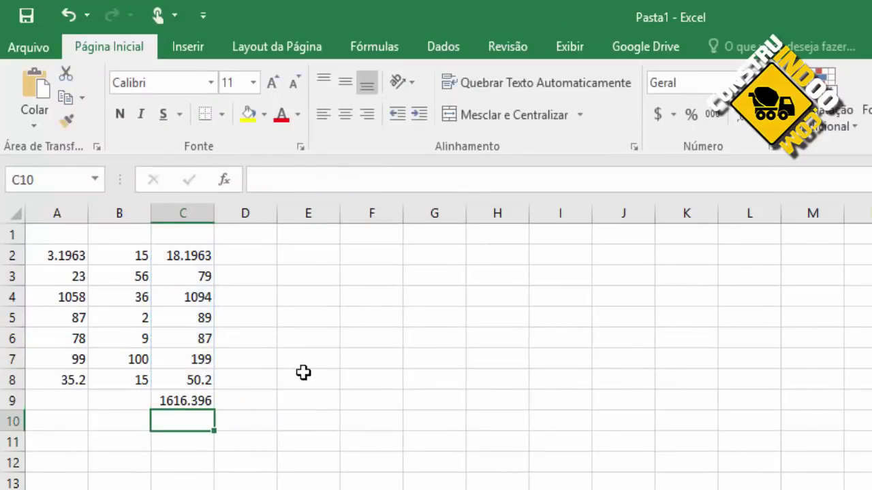
{"action": "left_click", "coordinate": [188, 403]}
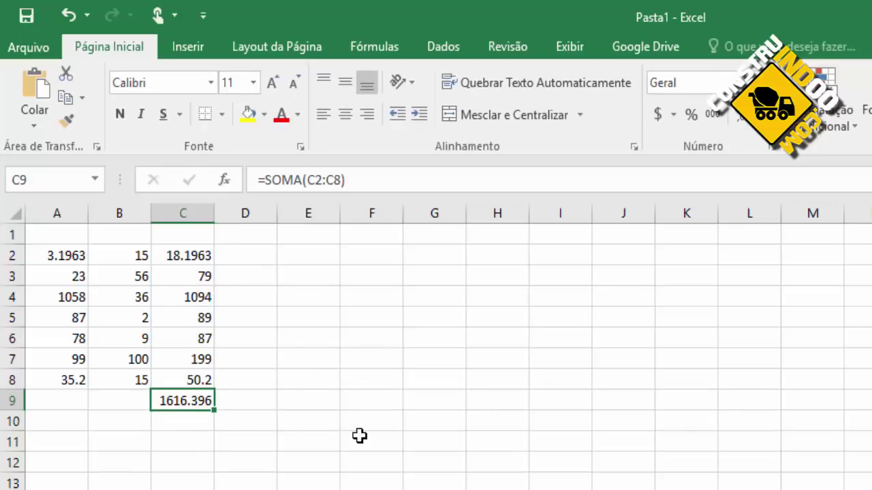
{"action": "left_click", "coordinate": [351, 461]}
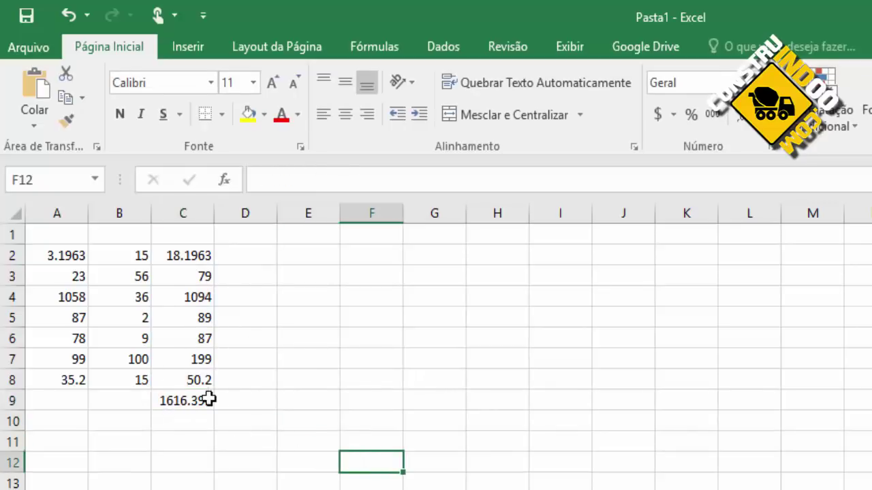
- Select the whole of column C, with the subtotals C2–C8 and the 1616.396 total
{"action": "left_click", "coordinate": [197, 254]}
{"action": "left_click_drag", "start_coordinate": [198, 254], "coordinate": [183, 379]}
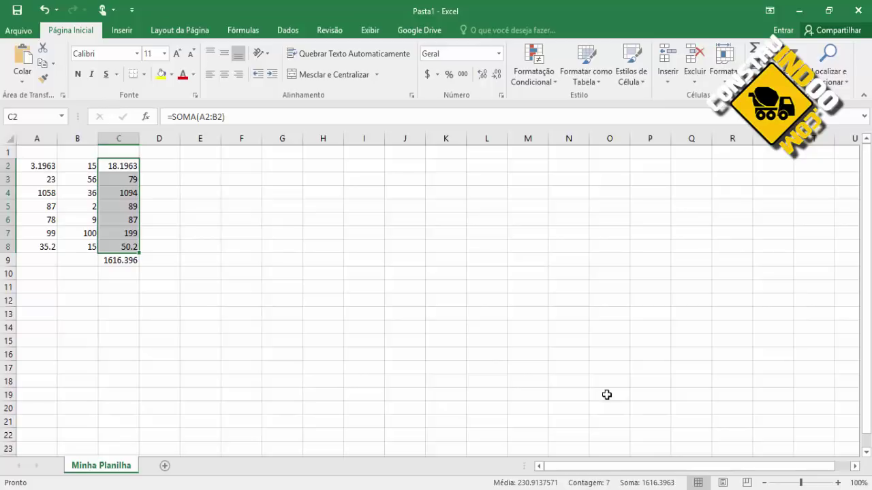
{"action": "left_click", "coordinate": [241, 300]}
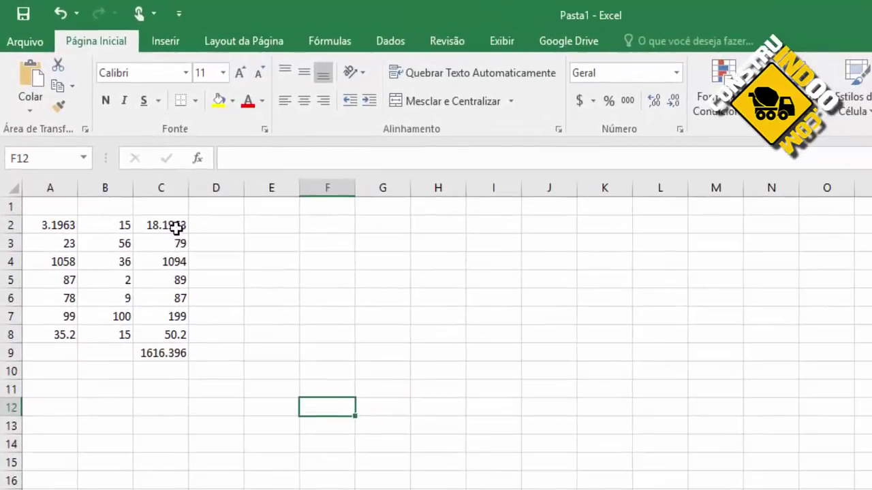
{"action": "left_click_drag", "start_coordinate": [130, 166], "coordinate": [126, 238]}
{"action": "left_click_drag", "start_coordinate": [170, 323], "coordinate": [171, 337]}
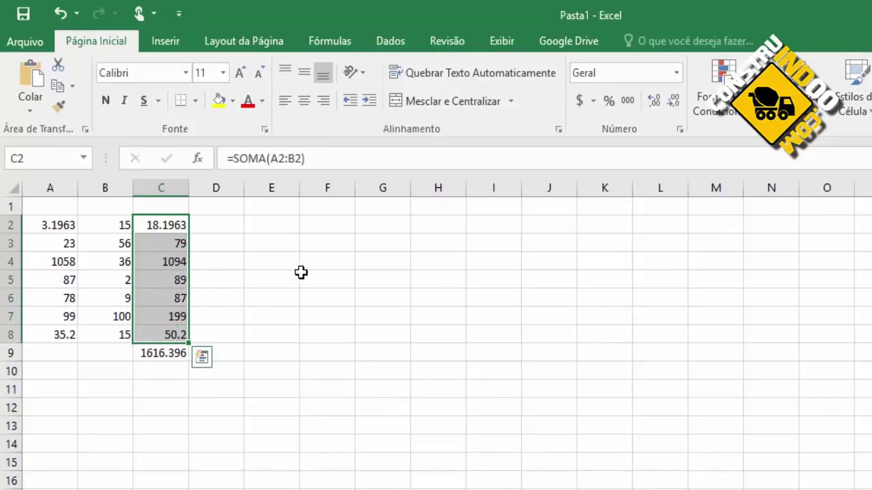
{"action": "left_click", "coordinate": [172, 190]}
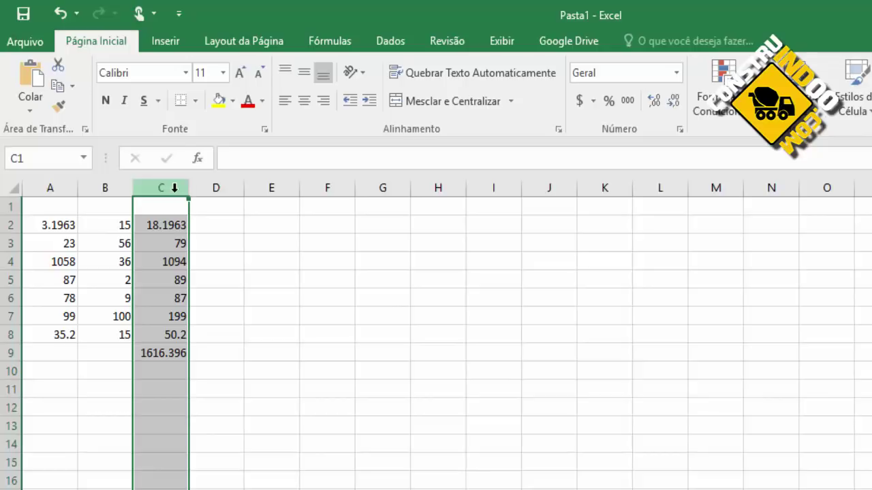
{"action": "left_click", "coordinate": [169, 226]}
{"action": "left_click", "coordinate": [164, 188]}
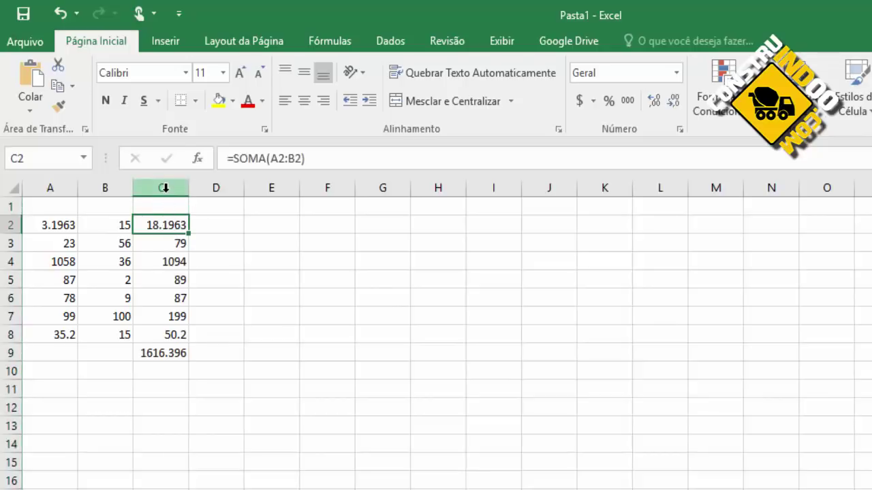
{"action": "left_click", "coordinate": [11, 333]}
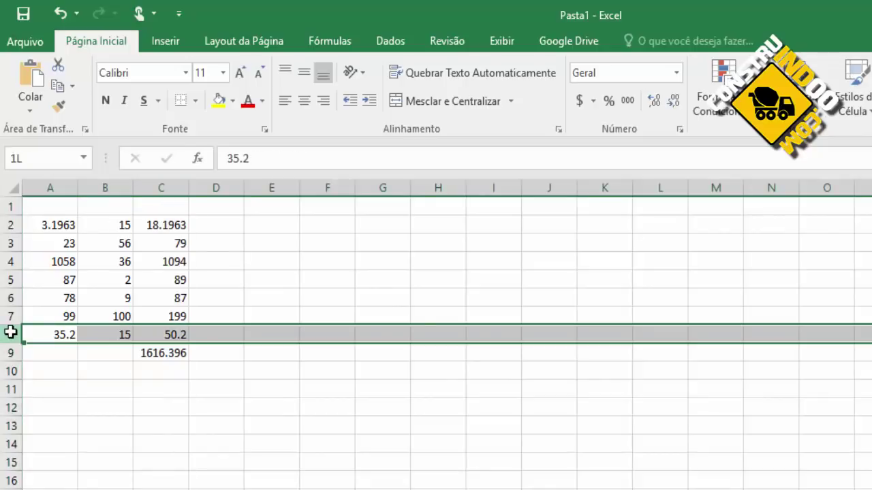
{"action": "left_click", "coordinate": [169, 188]}
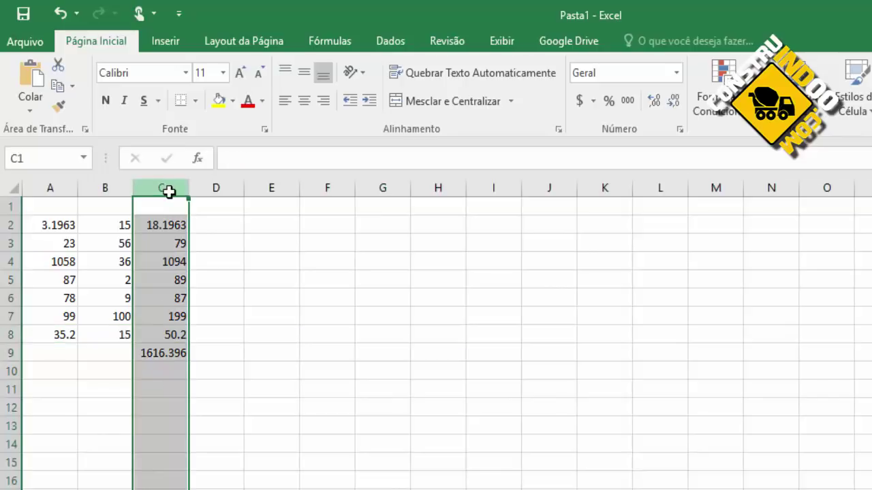
- Open Formatar células for column C and move the dialog clear of columns A–C
{"action": "right_click", "coordinate": [170, 192]}
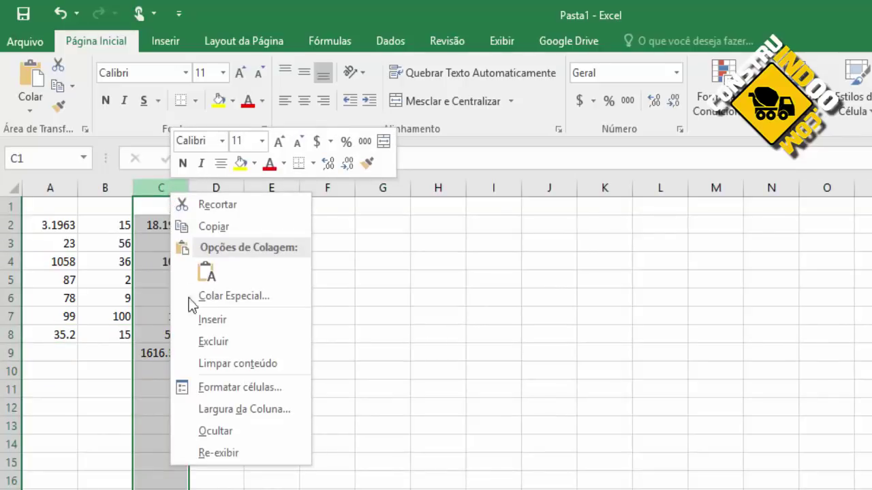
{"action": "left_click", "coordinate": [243, 394]}
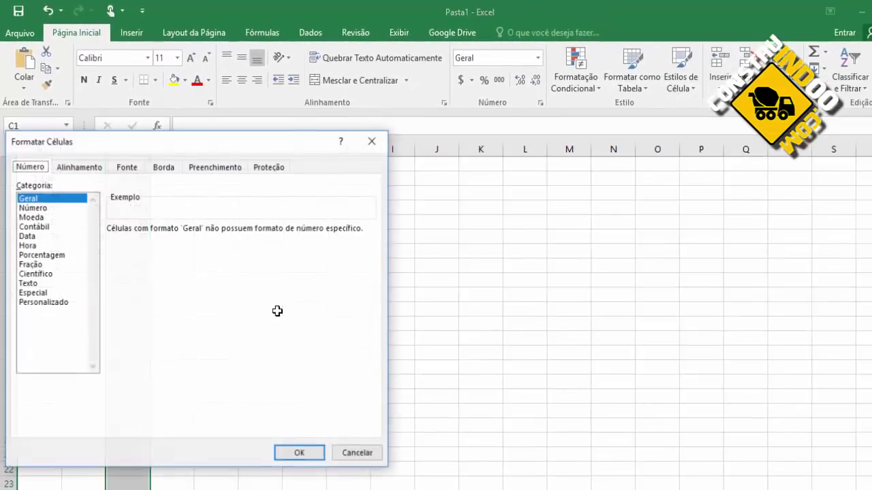
{"action": "left_click_drag", "start_coordinate": [237, 143], "coordinate": [596, 162]}
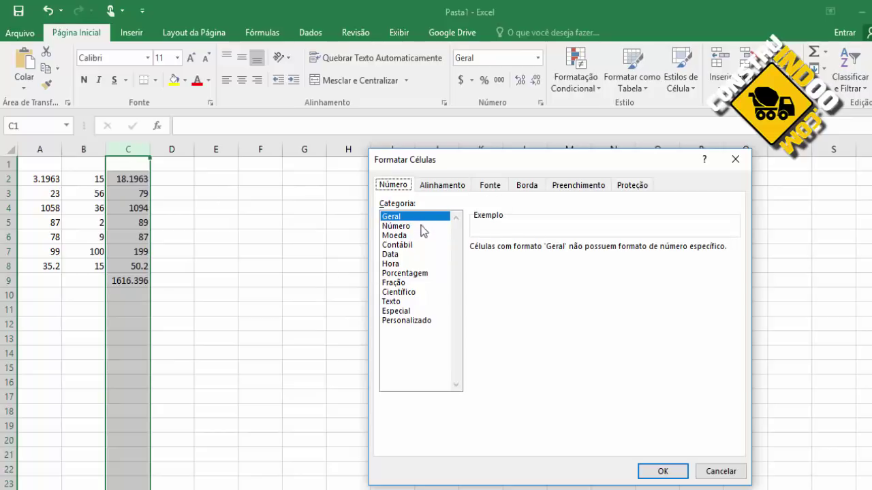
- Preview each Categoria from Moeda through Personalizado, ending back on Número
{"action": "left_click", "coordinate": [409, 226]}
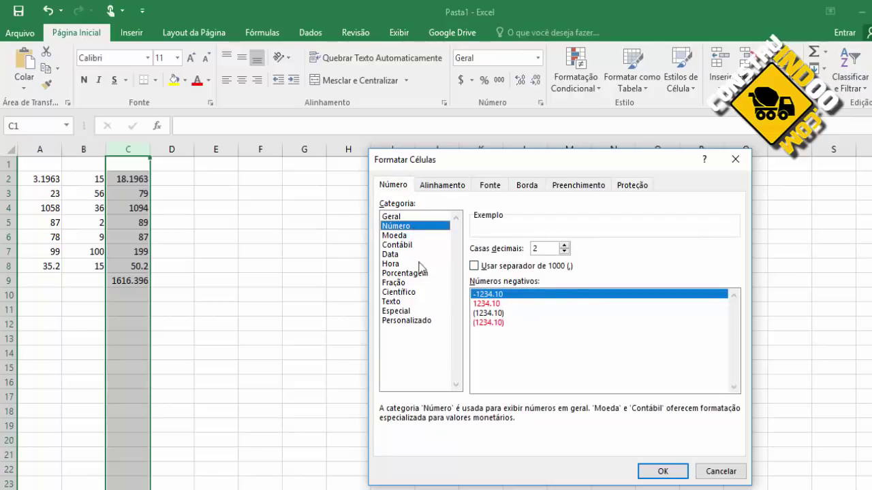
{"action": "left_click", "coordinate": [395, 235]}
{"action": "left_click", "coordinate": [548, 267]}
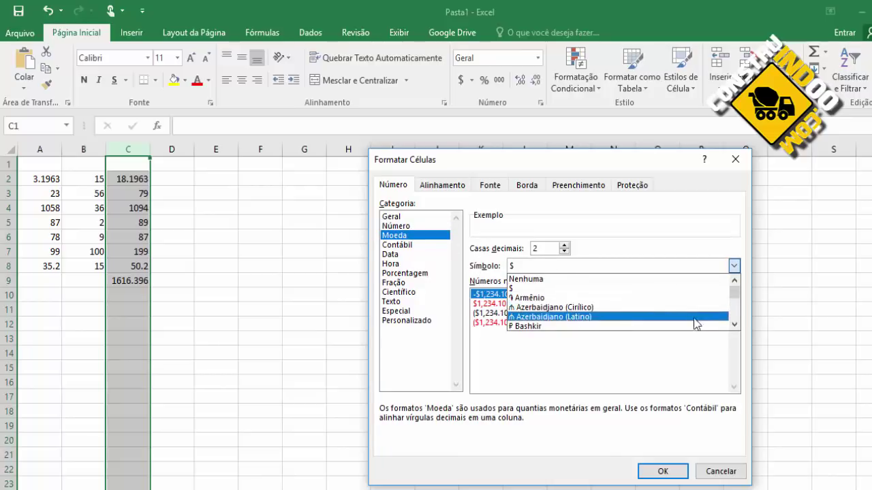
{"action": "left_click", "coordinate": [409, 245]}
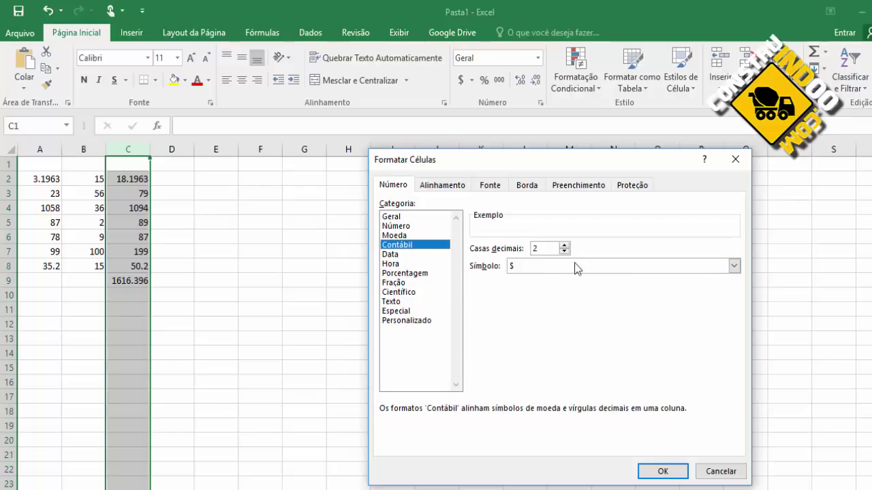
{"action": "left_click", "coordinate": [401, 255]}
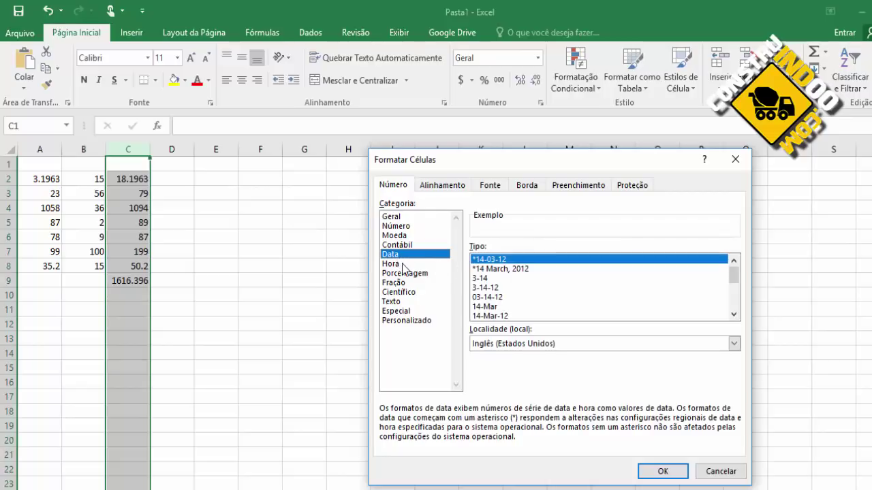
{"action": "left_click", "coordinate": [402, 264]}
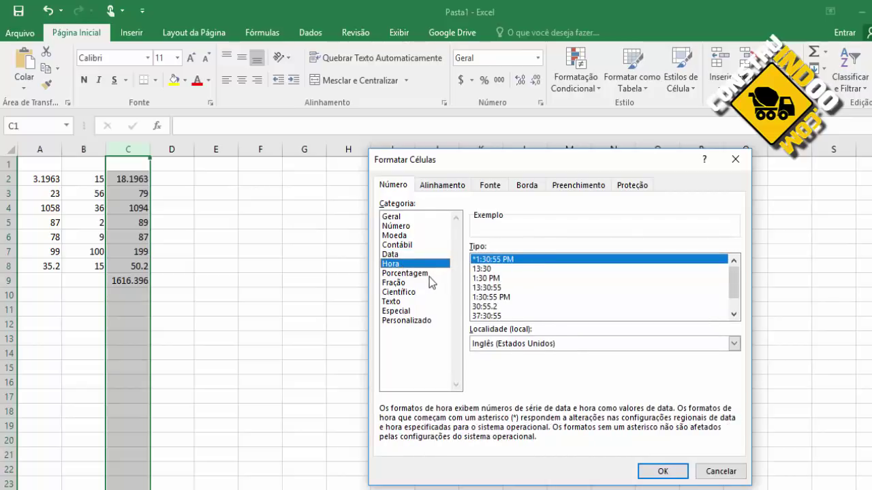
{"action": "left_click", "coordinate": [428, 274]}
{"action": "left_click", "coordinate": [415, 285]}
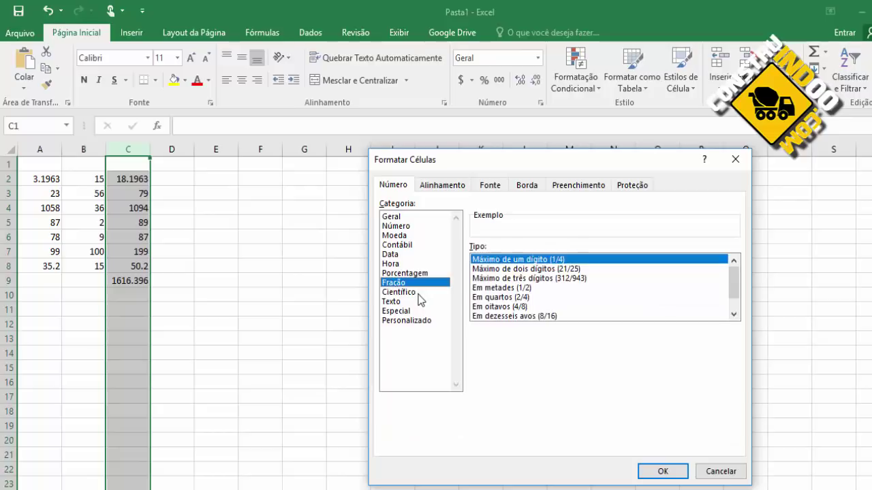
{"action": "left_click", "coordinate": [417, 293]}
{"action": "left_click", "coordinate": [412, 304]}
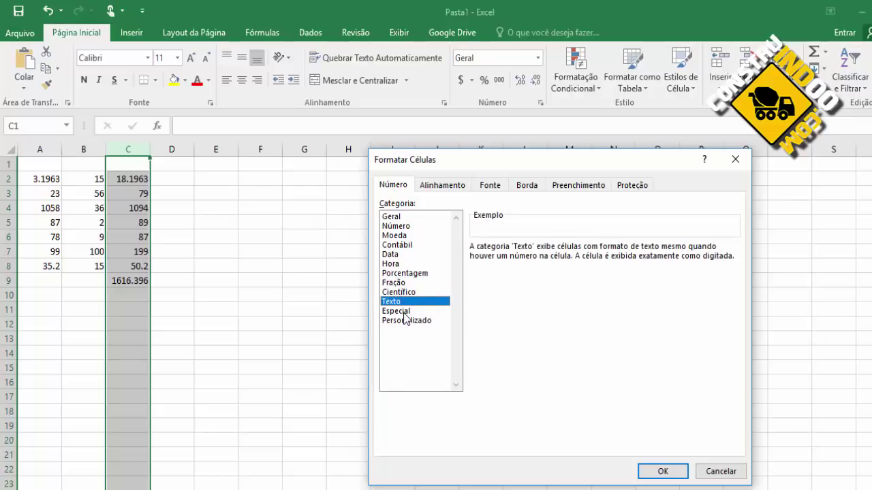
{"action": "left_click", "coordinate": [409, 313]}
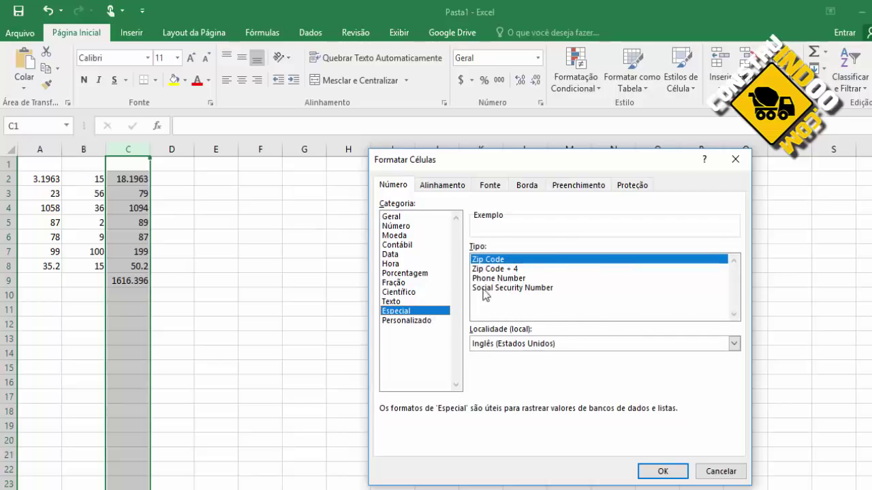
{"action": "left_click", "coordinate": [409, 320]}
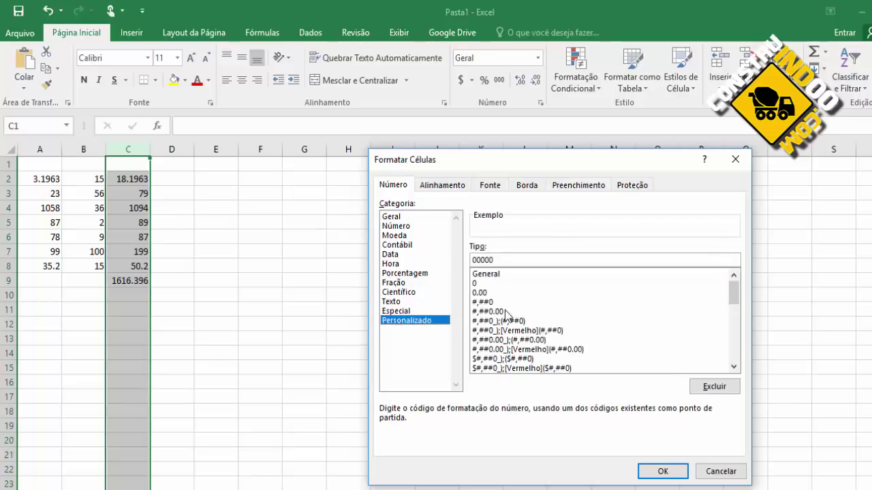
{"action": "left_click", "coordinate": [401, 226]}
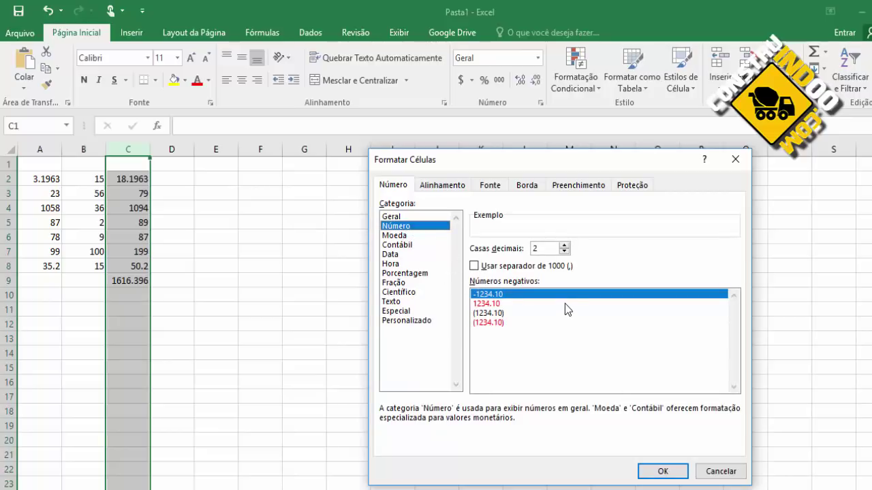
- Try the negative-number styles, keeping negatives shown with a minus sign
{"action": "left_click", "coordinate": [512, 304]}
{"action": "left_click", "coordinate": [506, 297]}
{"action": "left_click", "coordinate": [512, 303]}
{"action": "left_click", "coordinate": [523, 299]}
{"action": "left_click", "coordinate": [508, 304]}
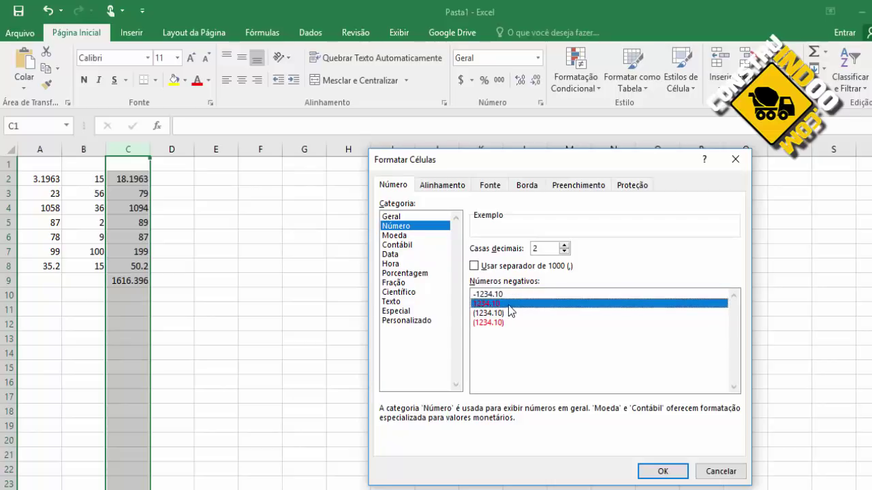
{"action": "left_click", "coordinate": [504, 312]}
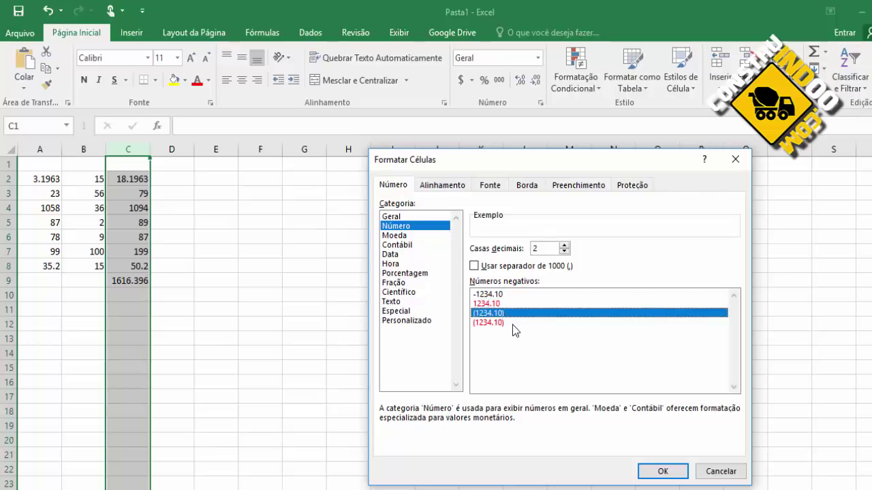
{"action": "left_click", "coordinate": [517, 323]}
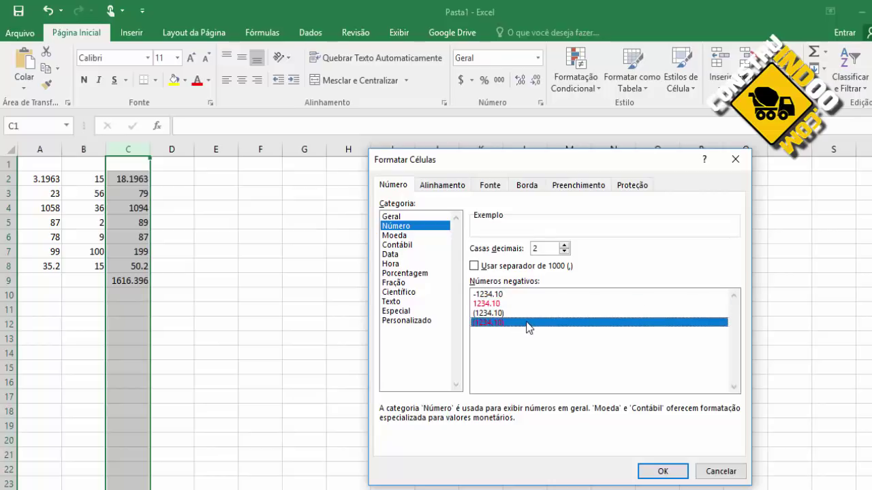
{"action": "left_click", "coordinate": [512, 294]}
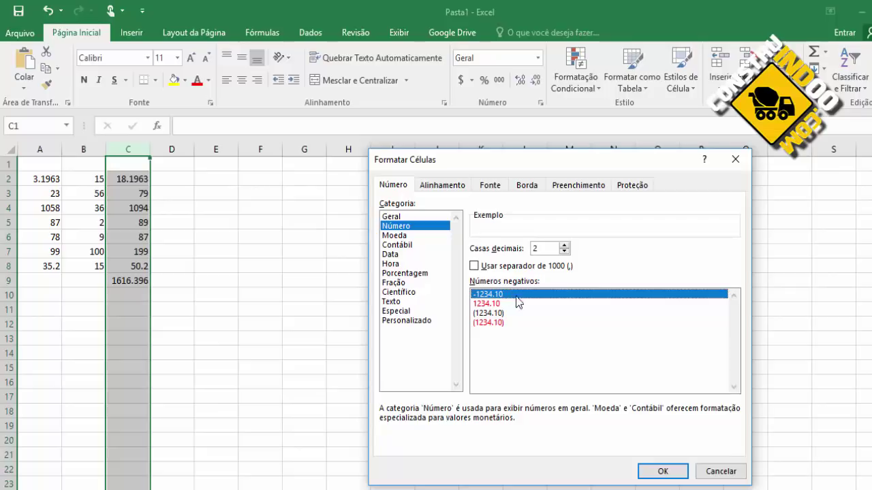
- Turn on the thousands separator, set 2 decimal places, and apply to column C
{"action": "left_click", "coordinate": [473, 266]}
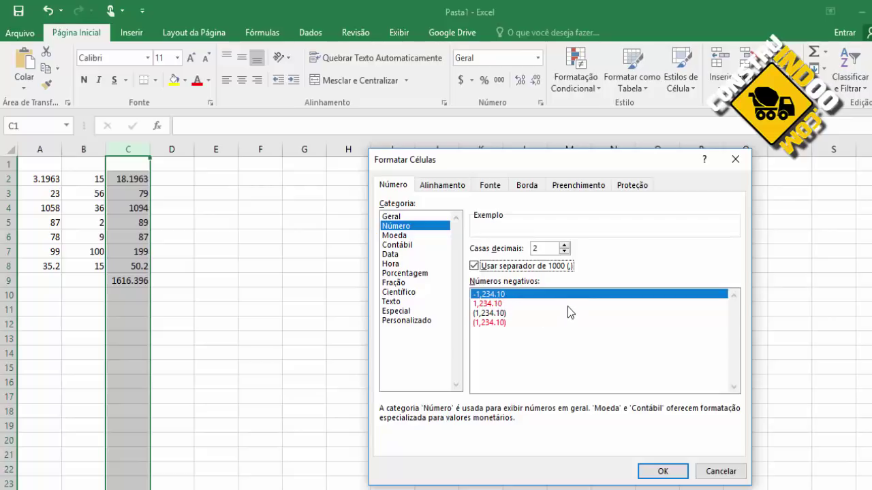
{"action": "left_click", "coordinate": [565, 246]}
{"action": "left_click", "coordinate": [565, 245]}
{"action": "left_click", "coordinate": [565, 245]}
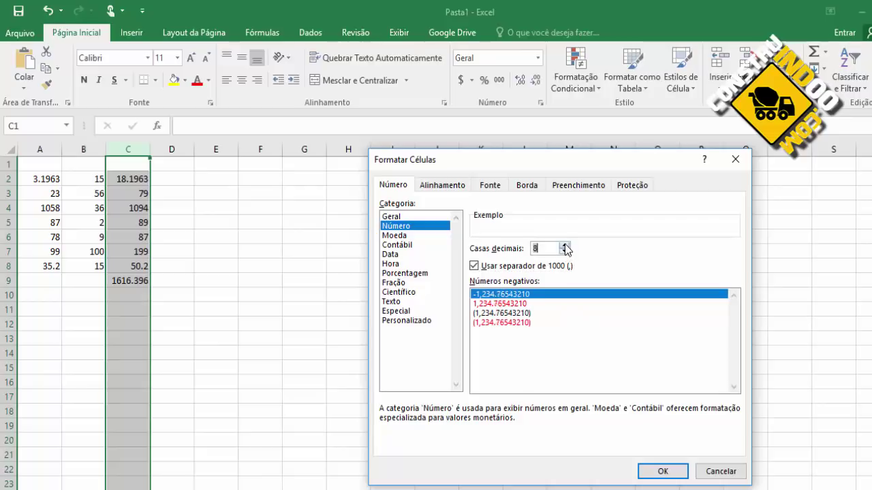
{"action": "left_click", "coordinate": [564, 245]}
{"action": "left_click", "coordinate": [565, 252]}
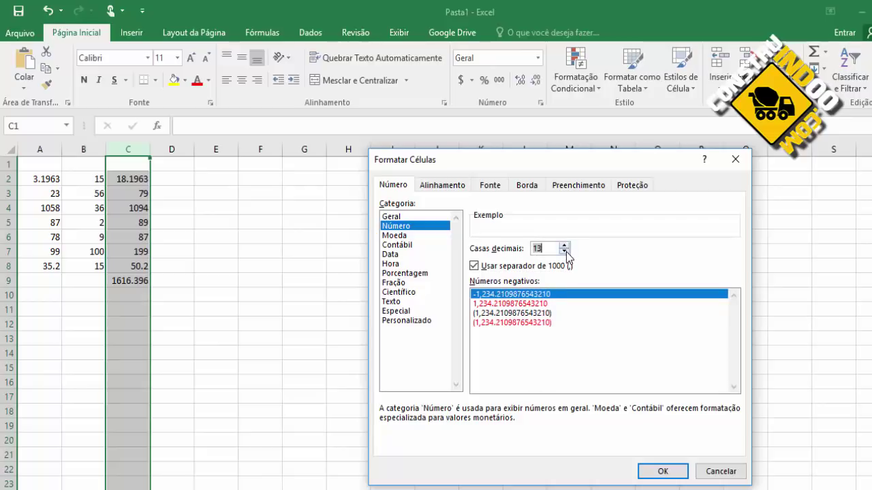
{"action": "left_click", "coordinate": [564, 252]}
{"action": "left_click", "coordinate": [565, 251]}
{"action": "left_click", "coordinate": [564, 252]}
{"action": "left_click", "coordinate": [564, 251]}
{"action": "left_click", "coordinate": [565, 251]}
{"action": "left_click", "coordinate": [564, 251]}
{"action": "left_click", "coordinate": [564, 251]}
{"action": "left_click", "coordinate": [565, 251]}
{"action": "left_click", "coordinate": [565, 251]}
{"action": "left_click", "coordinate": [565, 251]}
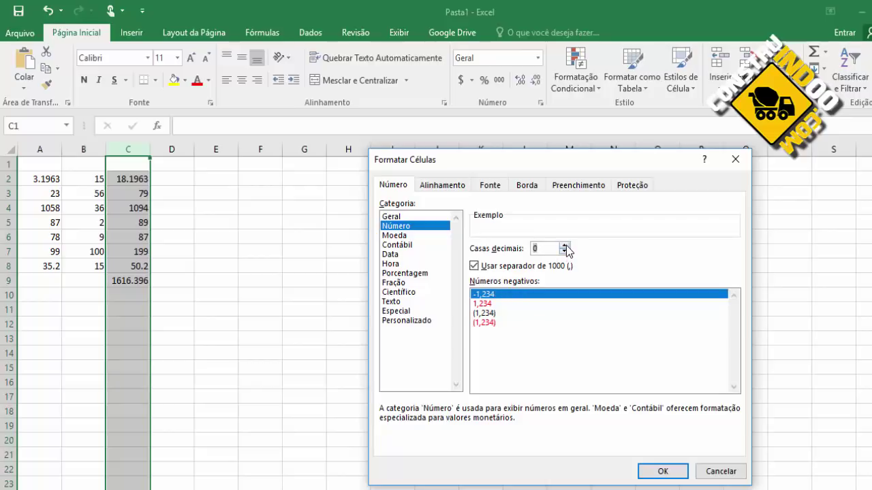
{"action": "left_click", "coordinate": [565, 246]}
{"action": "left_click", "coordinate": [565, 246]}
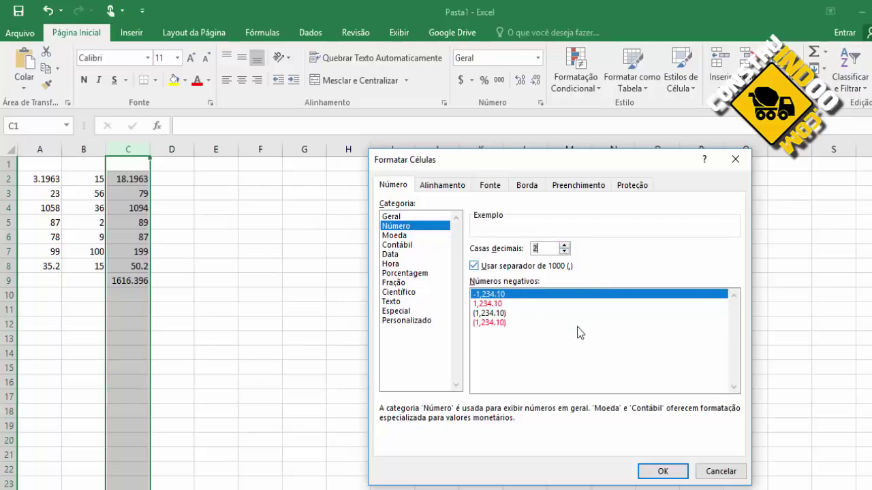
{"action": "left_click", "coordinate": [663, 470]}
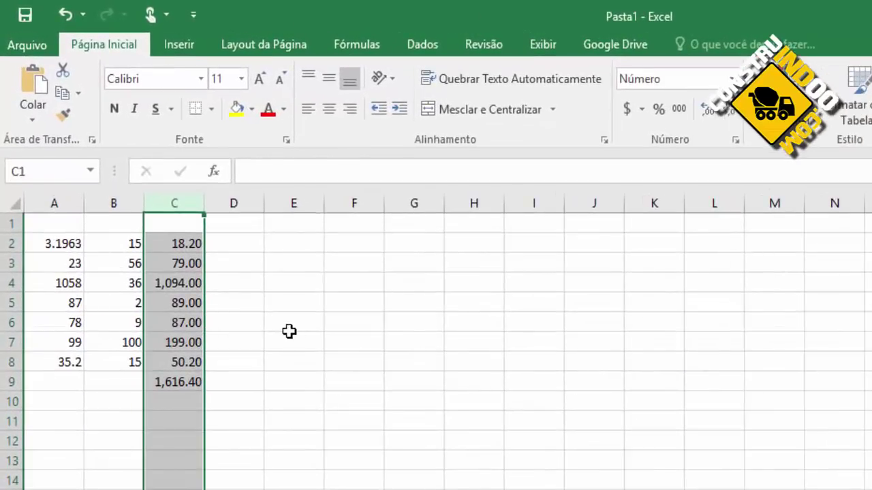
- Deselect column C, inspect C4's =SOMA(A4:B4) formula, then select B2:B8
{"action": "left_click", "coordinate": [273, 320]}
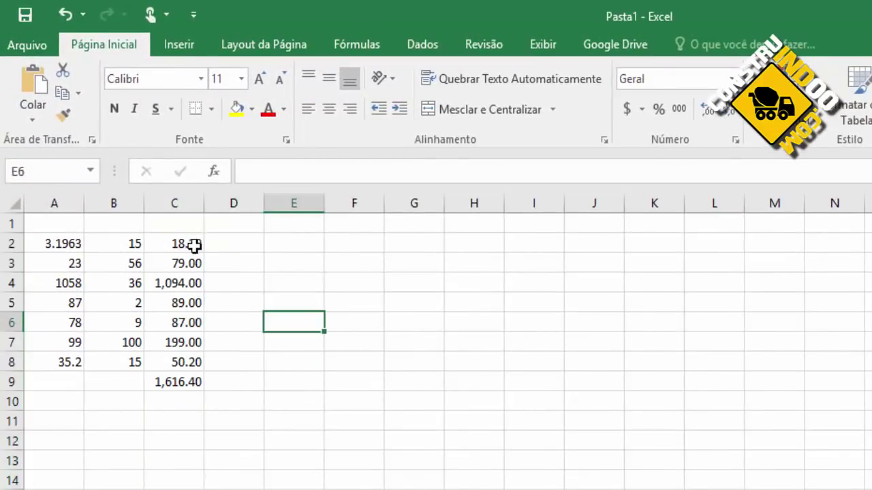
{"action": "left_click", "coordinate": [158, 292]}
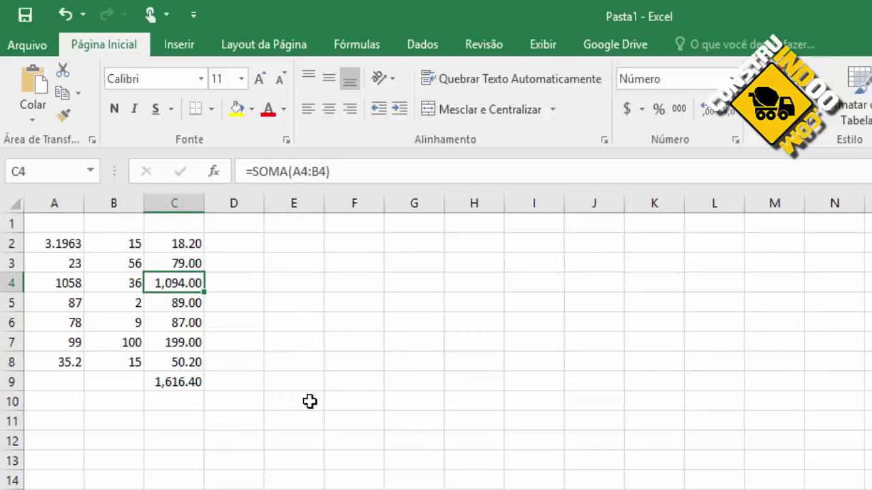
{"action": "left_click", "coordinate": [333, 399]}
{"action": "left_click", "coordinate": [131, 252]}
{"action": "left_click_drag", "start_coordinate": [131, 252], "coordinate": [131, 364]}
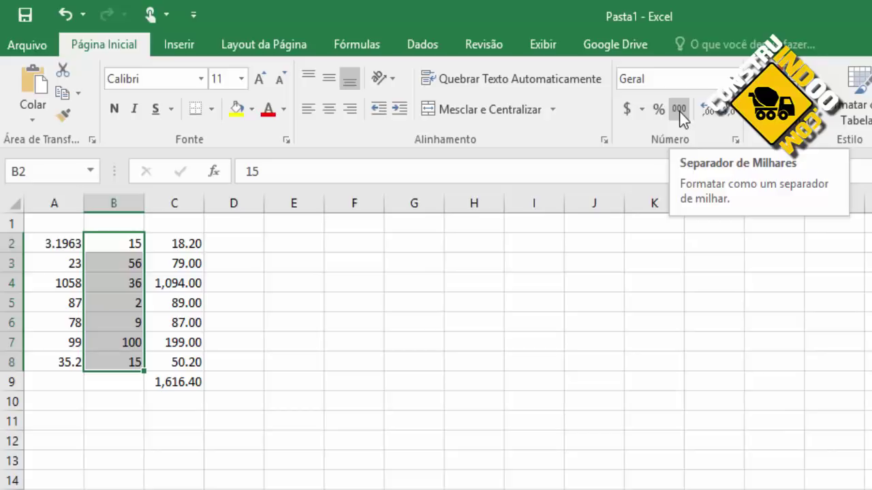
- Give B2:B8 thousands separators and show its values with one decimal place
{"action": "left_click", "coordinate": [680, 111]}
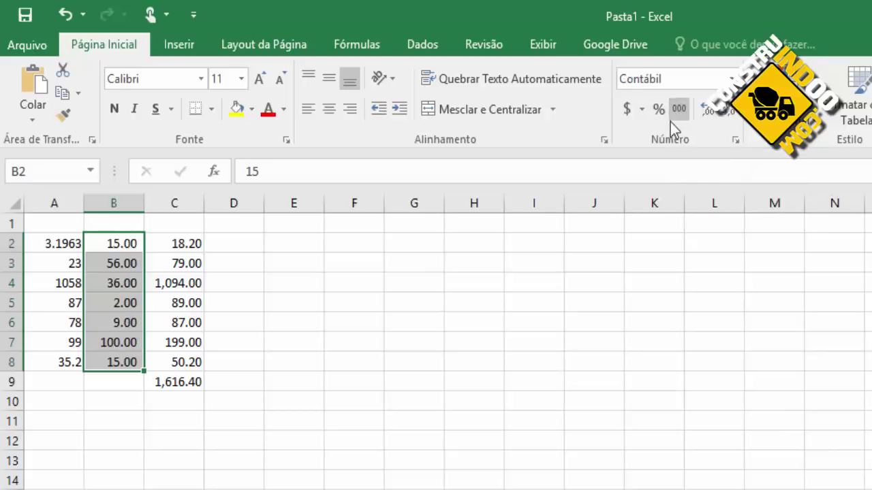
{"action": "mouse_move", "coordinate": [147, 320]}
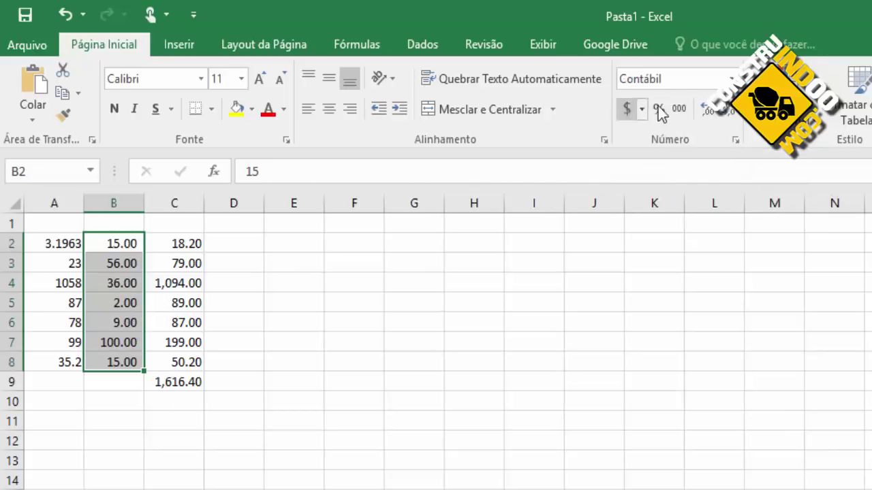
{"action": "left_click", "coordinate": [703, 112]}
{"action": "left_click", "coordinate": [703, 113]}
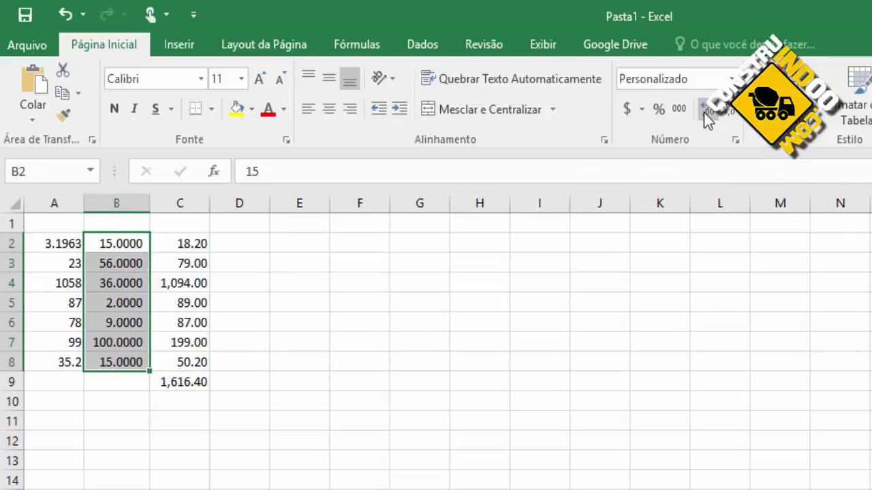
{"action": "left_click", "coordinate": [703, 113]}
{"action": "left_click", "coordinate": [730, 113]}
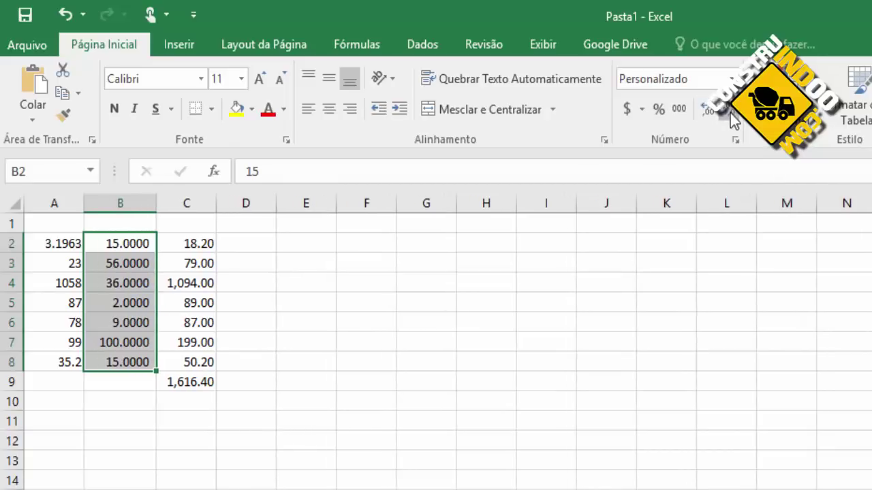
{"action": "left_click", "coordinate": [730, 113]}
{"action": "left_click", "coordinate": [731, 113]}
{"action": "left_click", "coordinate": [730, 113]}
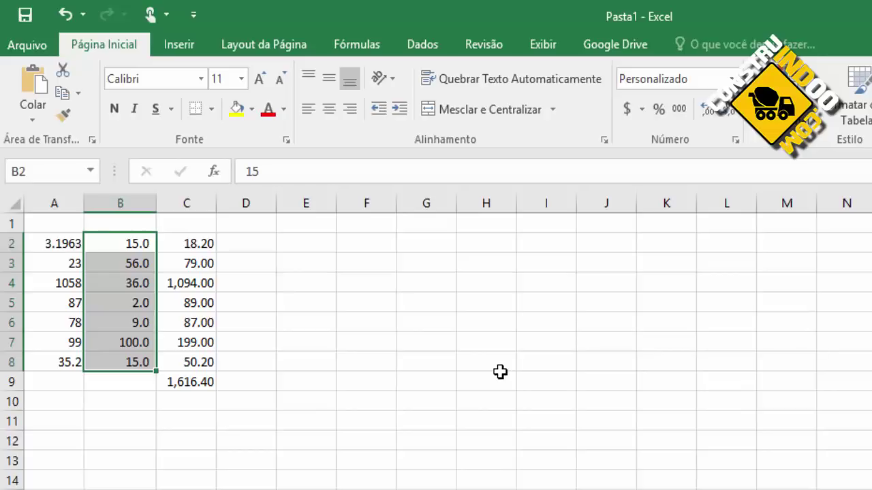
- Select the sample numbers in A2:C9 to clear them
{"action": "left_click", "coordinate": [501, 374]}
{"action": "left_click_drag", "start_coordinate": [54, 245], "coordinate": [198, 376]}
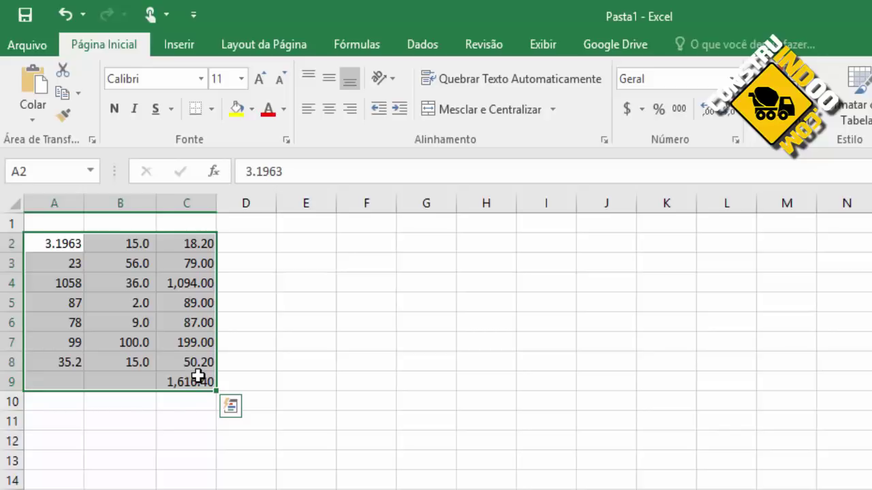
{"action": "key", "text": "Return"}
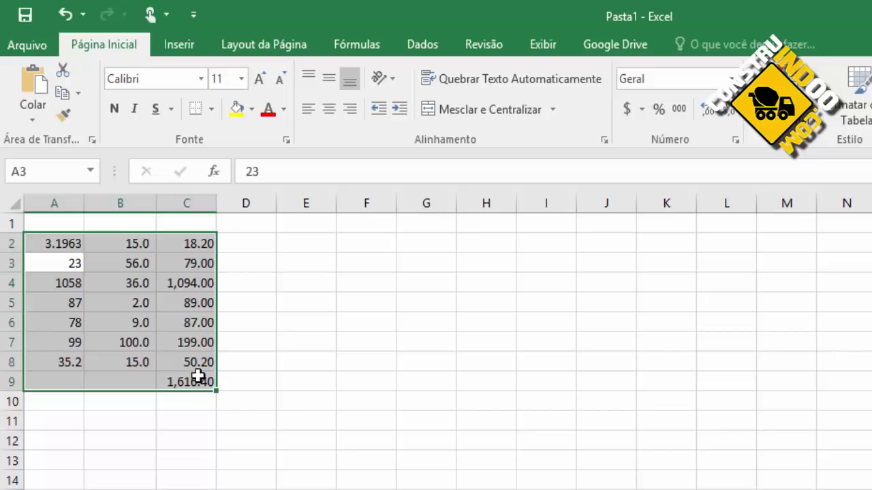
- Delete the sample numbers and enter Produto in A2
{"action": "key", "text": "Delete"}
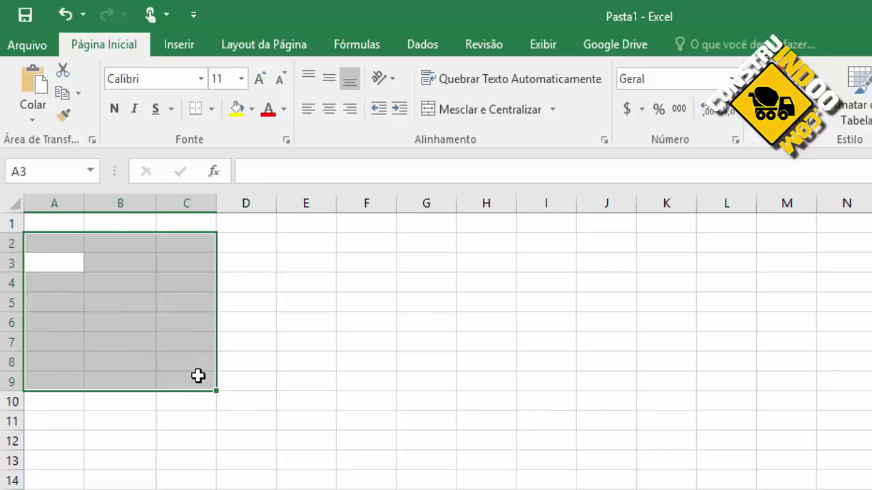
{"action": "left_click", "coordinate": [58, 247]}
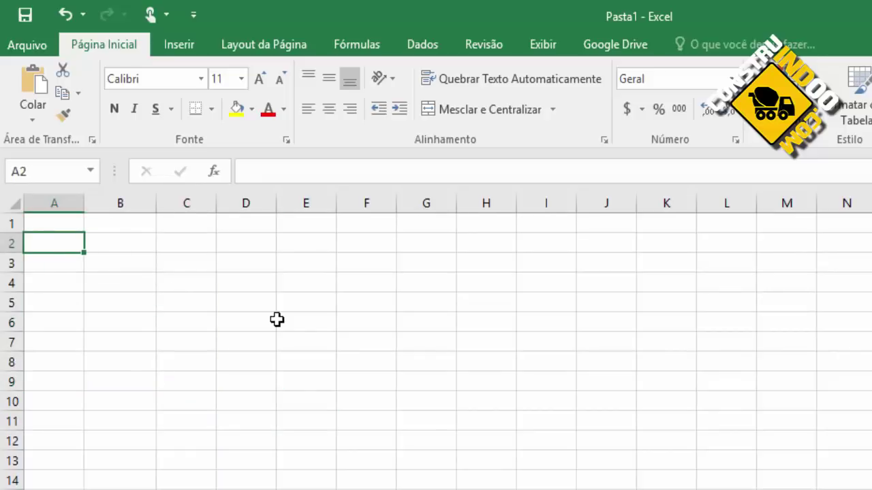
{"action": "type", "text": "Prod"}
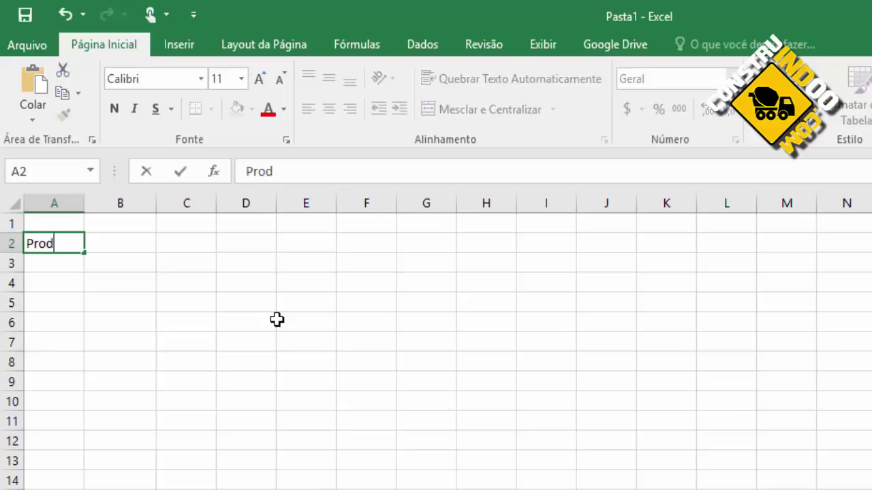
{"action": "type", "text": "uto"}
{"action": "key", "text": "Return"}
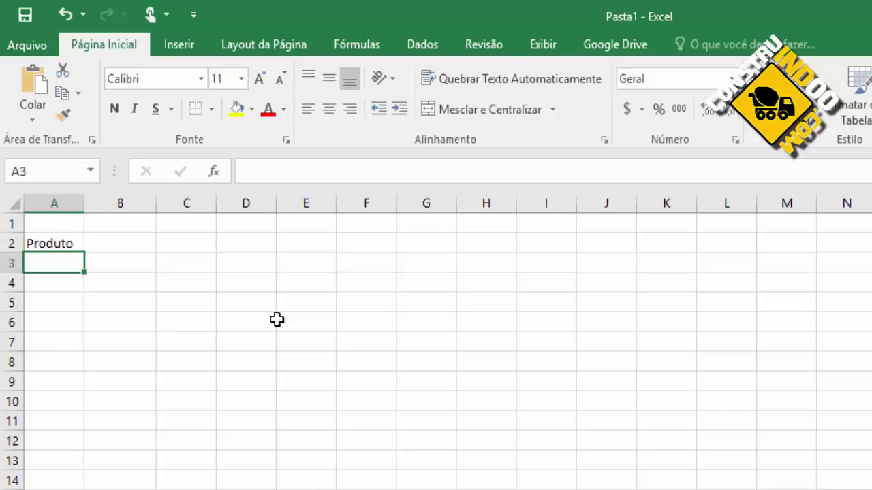
- Widen column A and enter Cimento and Vergalhão Aço #5.0mm in A3 and A4
{"action": "left_click_drag", "start_coordinate": [84, 203], "coordinate": [200, 216]}
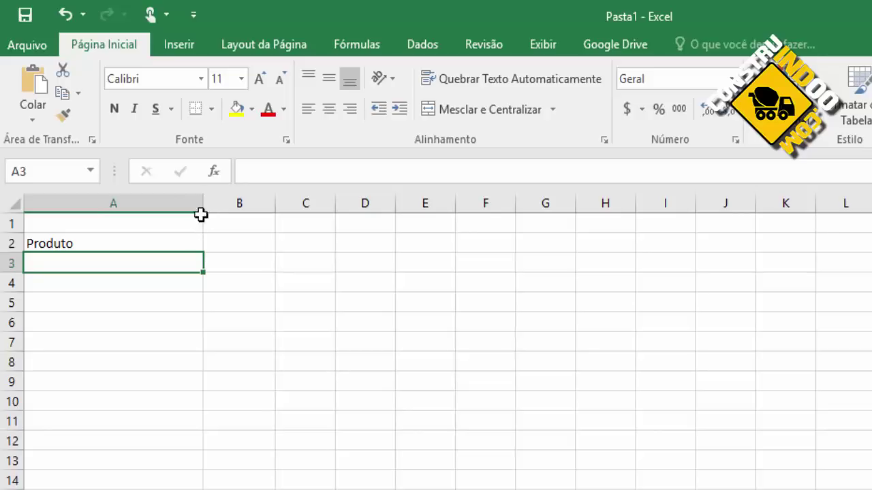
{"action": "left_click_drag", "start_coordinate": [208, 204], "coordinate": [229, 203]}
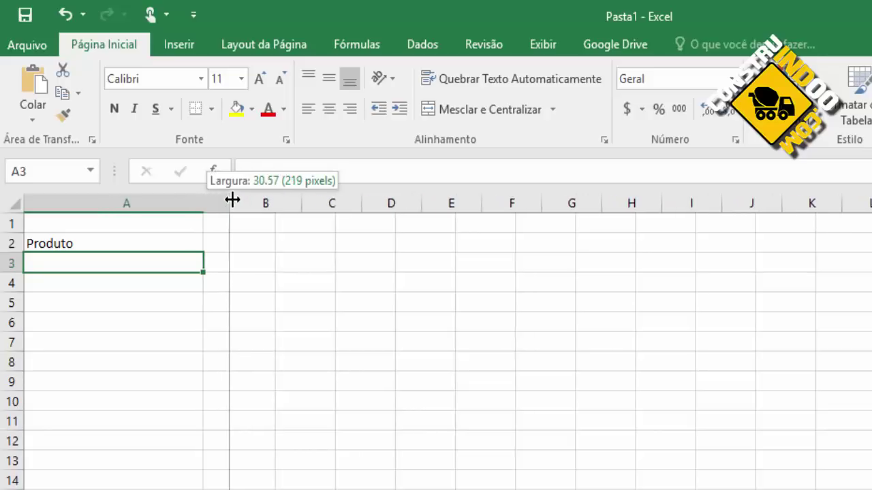
{"action": "type", "text": "Cimen"}
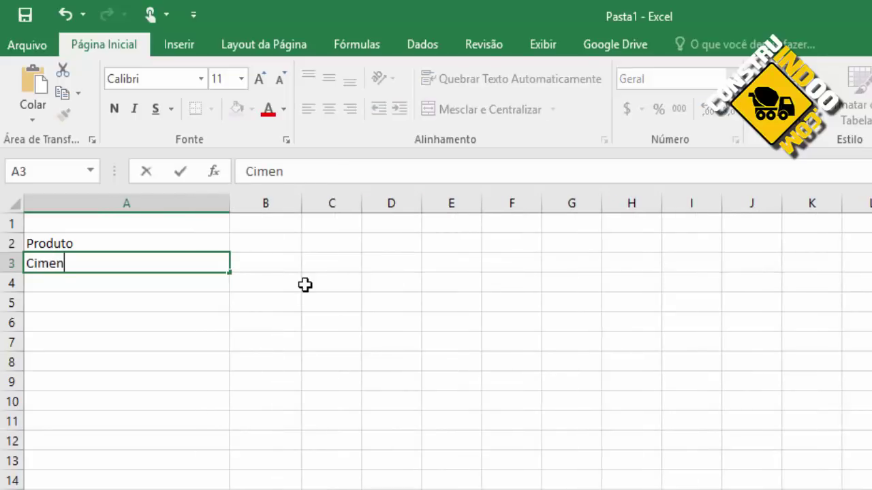
{"action": "type", "text": "to"}
{"action": "key", "text": "Return"}
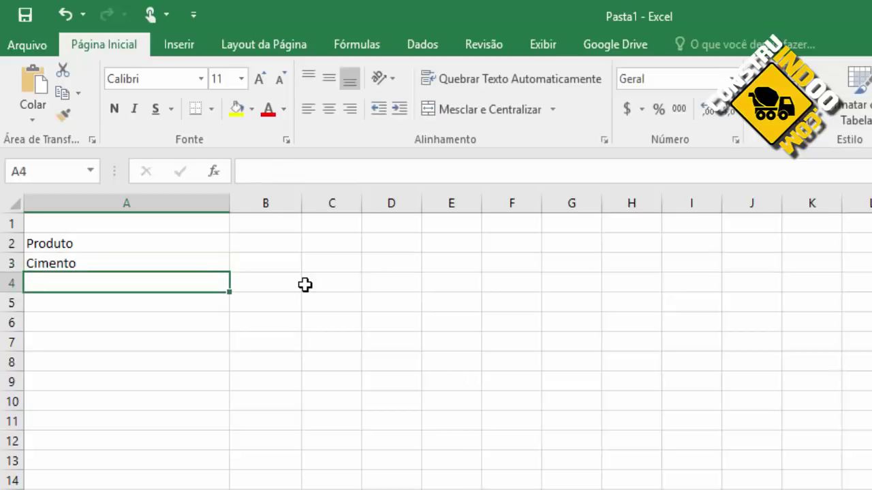
{"action": "type", "text": "Verga"}
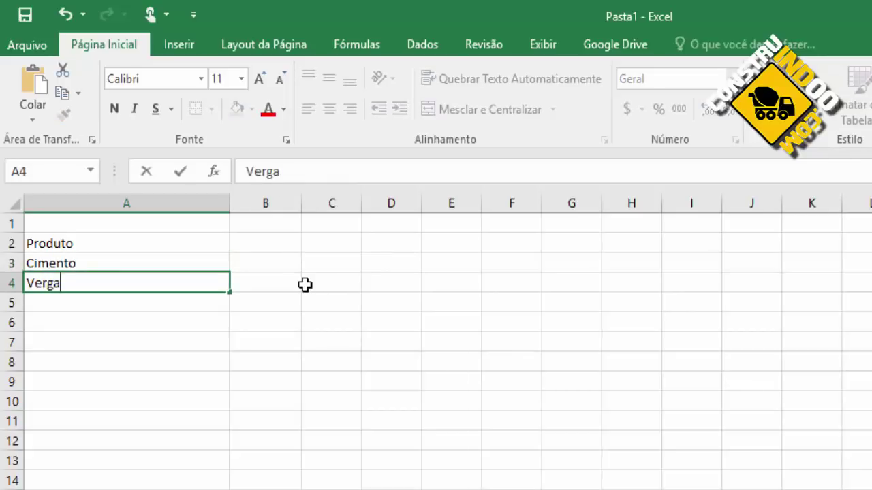
{"action": "type", "text": "lhão Aço #"}
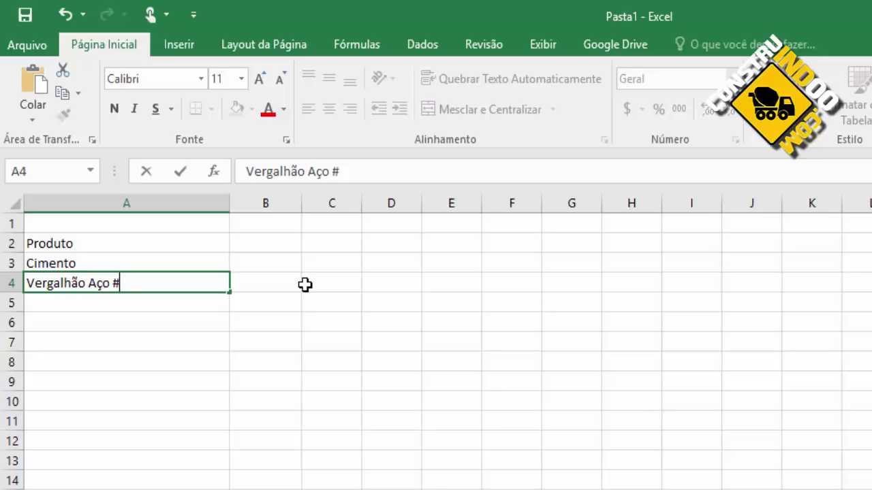
{"action": "type", "text": "5.0"}
{"action": "type", "text": "mm"}
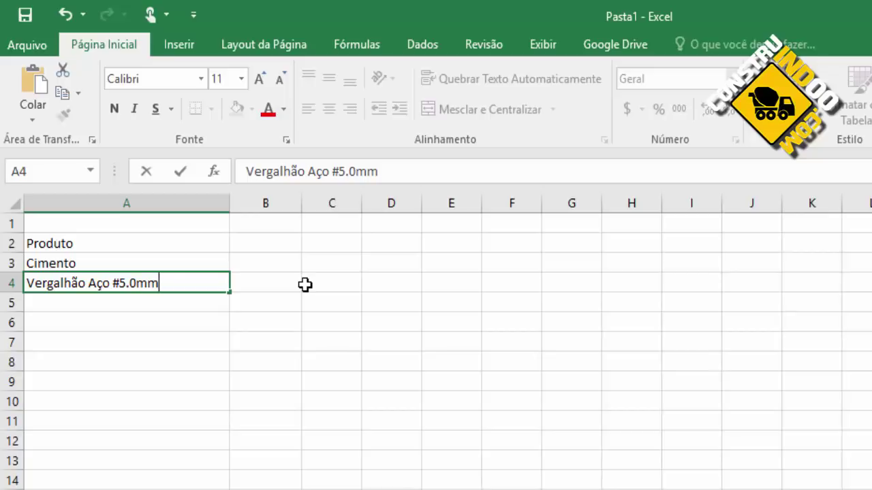
{"action": "key", "text": "Return"}
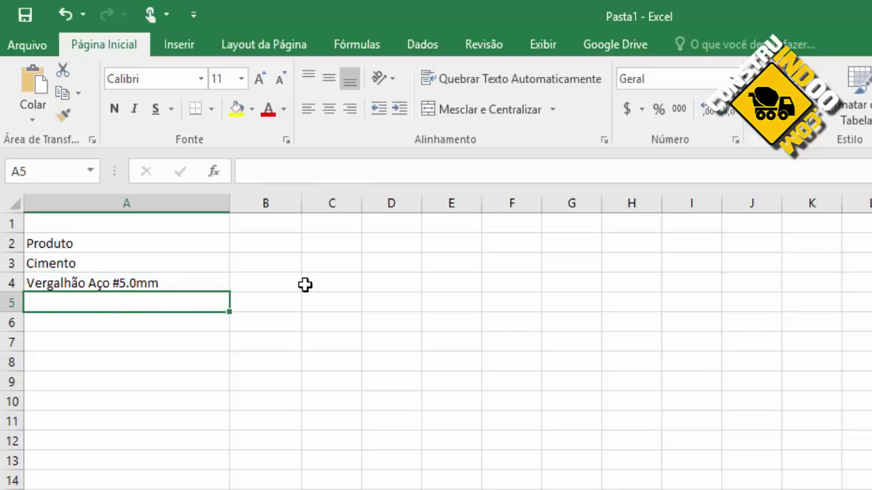
- Copy the A4 rebar entry into A5, then undo the paste
{"action": "key", "text": "Up"}
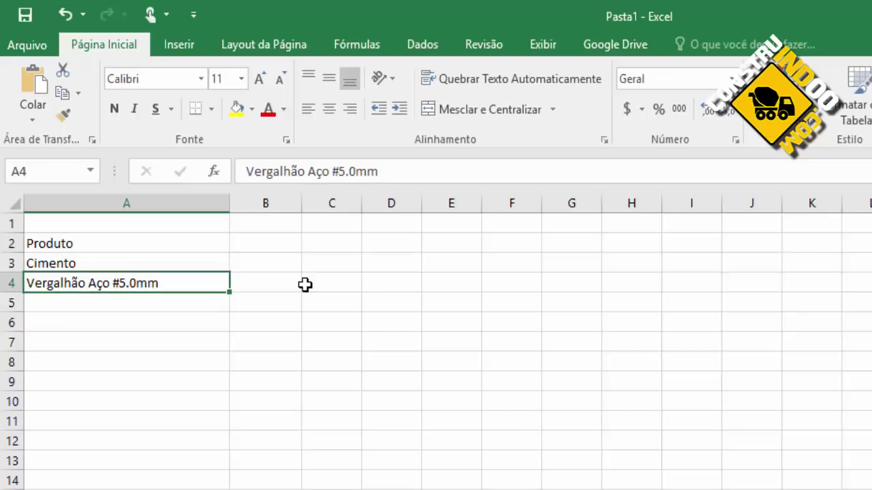
{"action": "key", "text": "ctrl+c"}
{"action": "key", "text": "Down"}
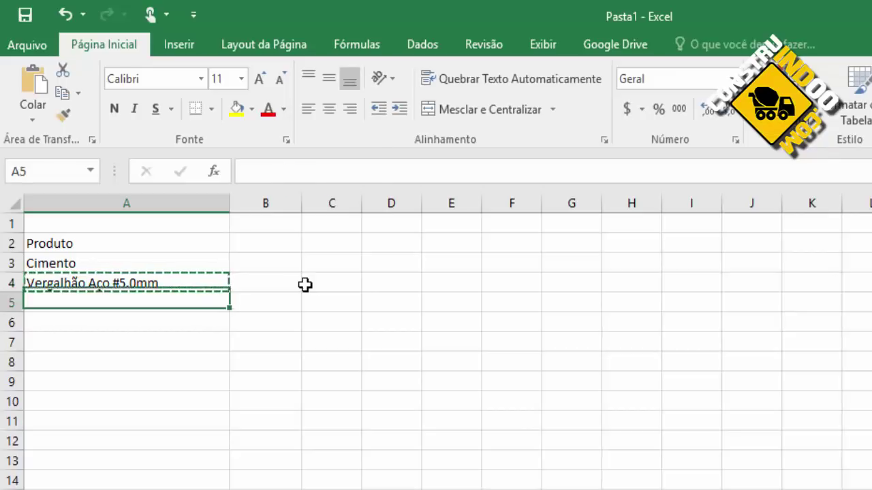
{"action": "key", "text": "ctrl+v"}
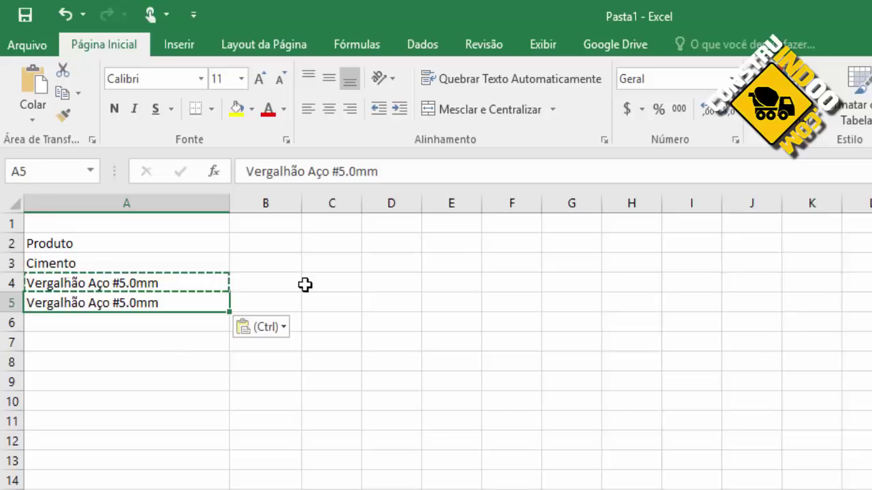
{"action": "key", "text": "ctrl+z"}
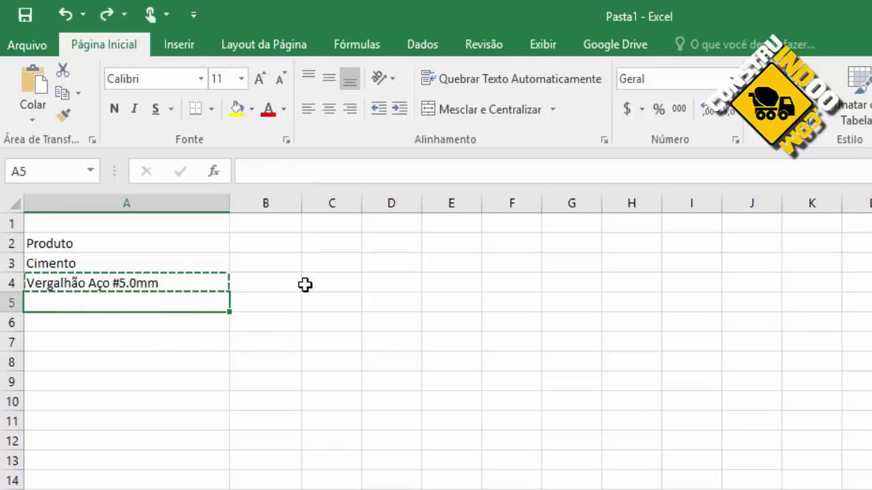
- Paste the Vergalhão Aço #5.0mm entry into A5:A7
{"action": "key", "text": "Return"}
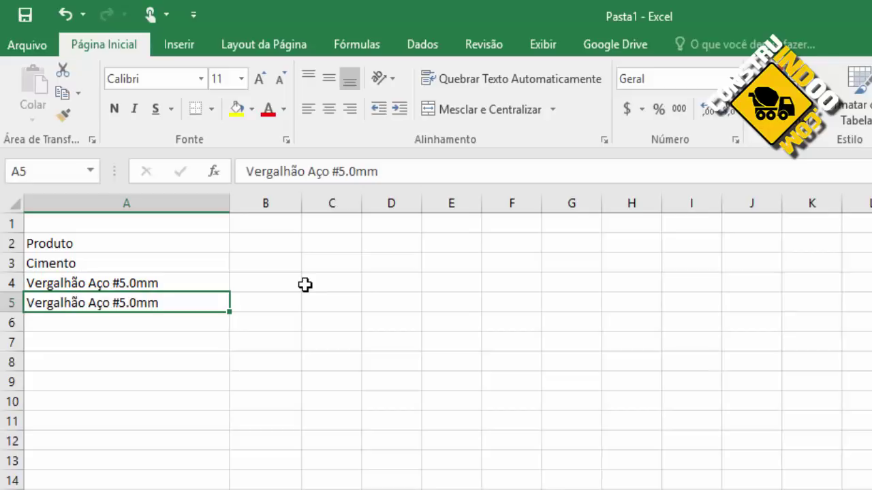
{"action": "key", "text": "ctrl+z"}
{"action": "key", "text": "Up"}
{"action": "key", "text": "shift+Down"}
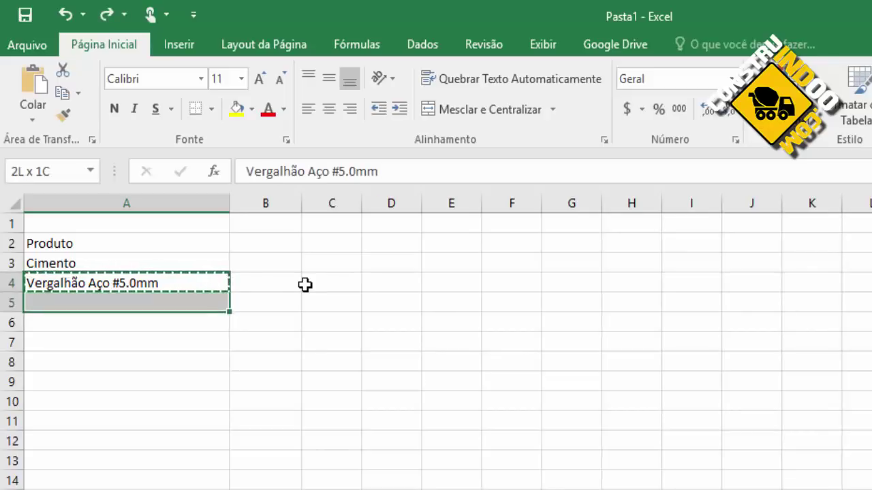
{"action": "key", "text": "shift+Down"}
{"action": "key", "text": "shift+Down"}
{"action": "key", "text": "shift+Down"}
{"action": "key", "text": "shift+Up"}
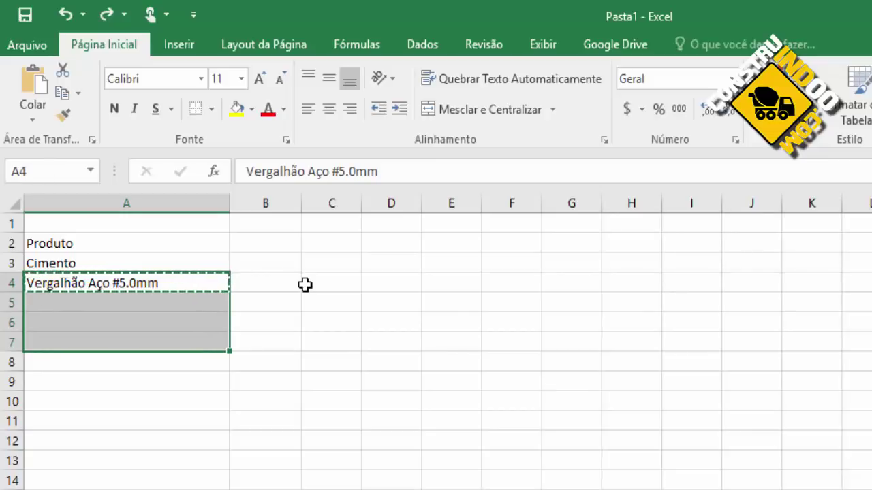
{"action": "key", "text": "ctrl+v"}
- Change the diameters in A5 to #6.3mm and A6 to #8.0mm
{"action": "double_click", "coordinate": [127, 302]}
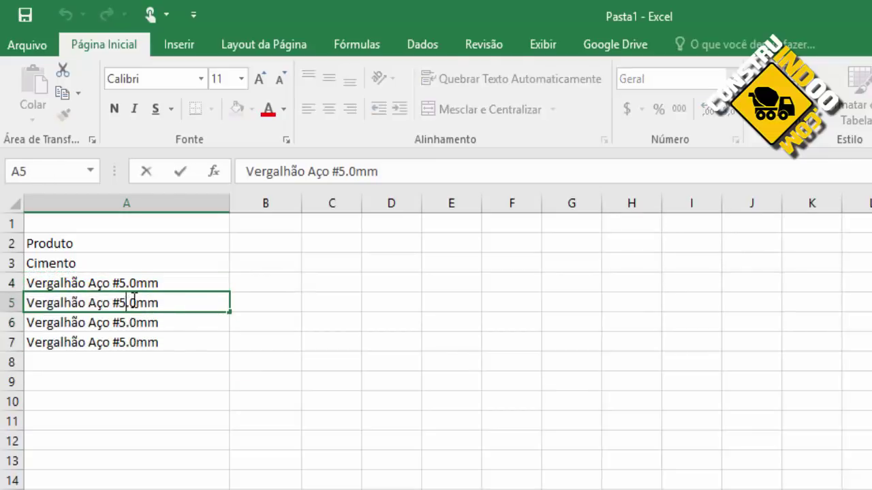
{"action": "key", "text": "BackSpace"}
{"action": "type", "text": "6"}
{"action": "left_click", "coordinate": [136, 303]}
{"action": "key", "text": "BackSpace"}
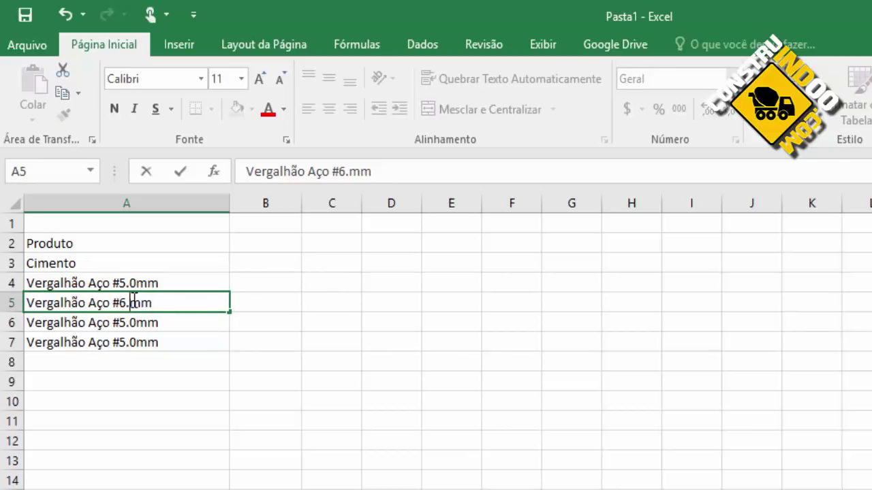
{"action": "type", "text": "3"}
{"action": "key", "text": "Return"}
{"action": "double_click", "coordinate": [127, 322]}
{"action": "key", "text": "BackSpace"}
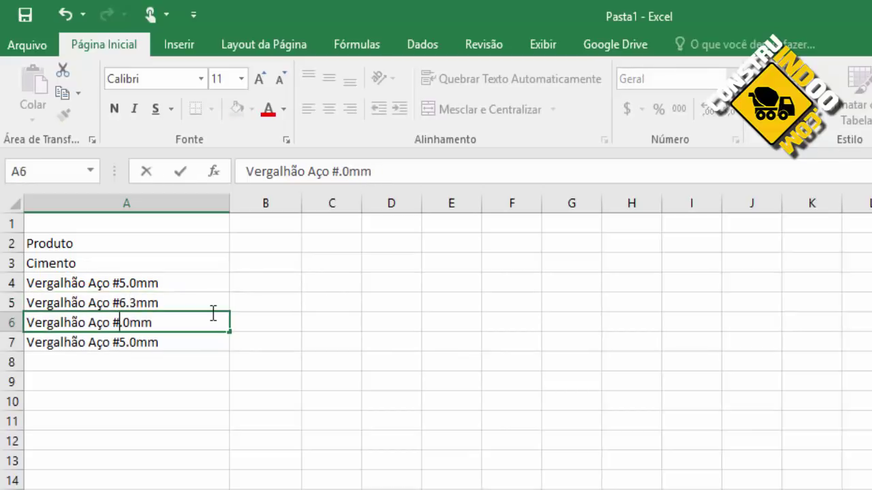
{"action": "type", "text": "8"}
{"action": "key", "text": "Return"}
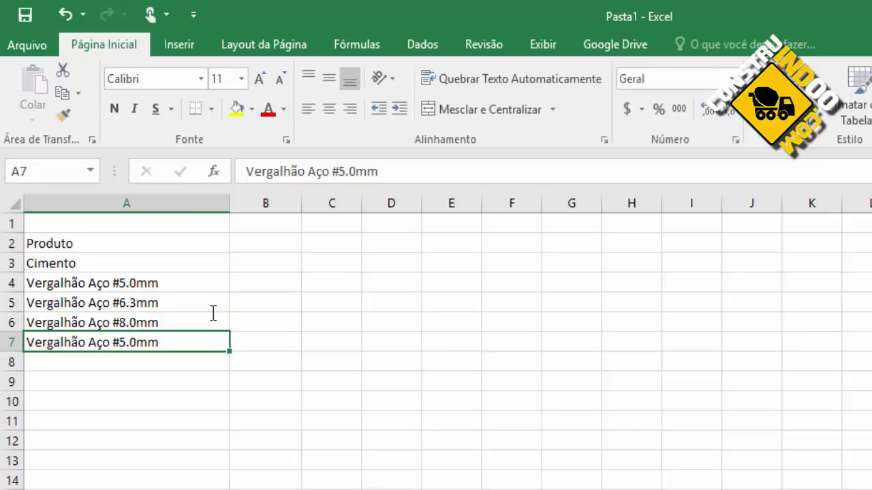
- Correct A7 to read Vergalhão Aço #10.0mm
{"action": "double_click", "coordinate": [126, 342]}
{"action": "key", "text": "BackSpace"}
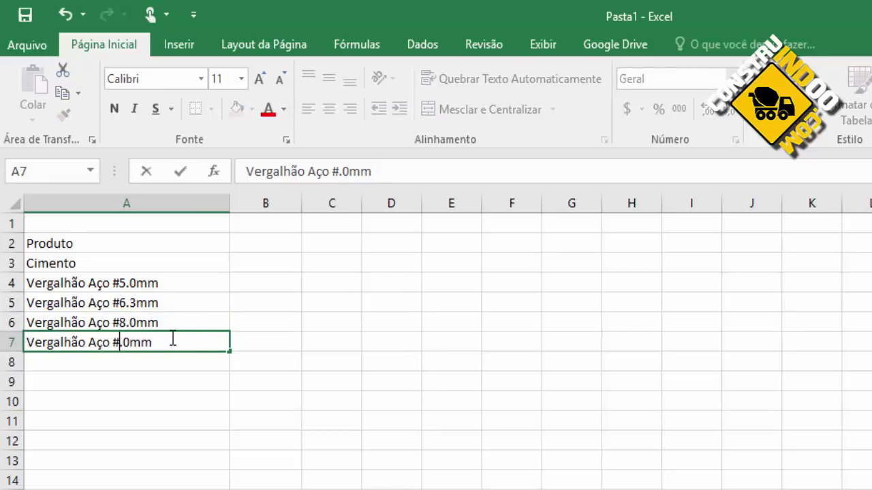
{"action": "type", "text": "10"}
{"action": "key", "text": "Return"}
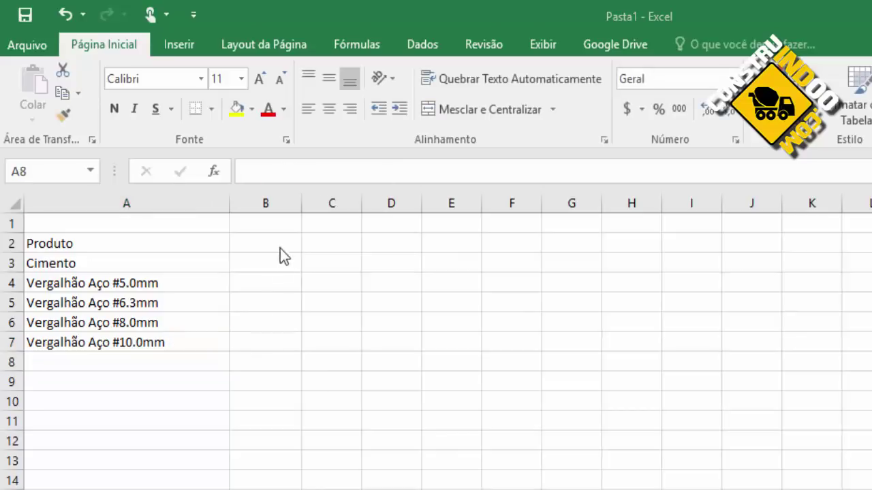
- Enter the headers Unidade in B2 and Quantidade in C2
{"action": "left_click", "coordinate": [276, 240]}
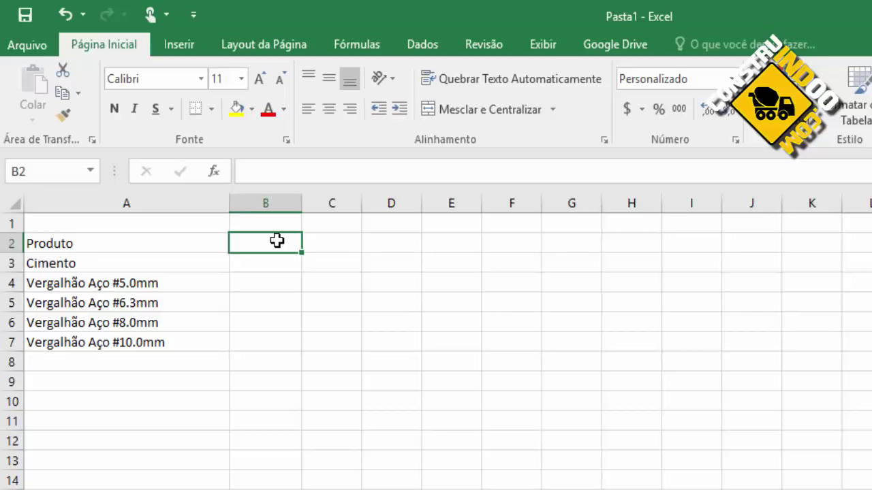
{"action": "type", "text": "Unidade"}
{"action": "key", "text": "Tab"}
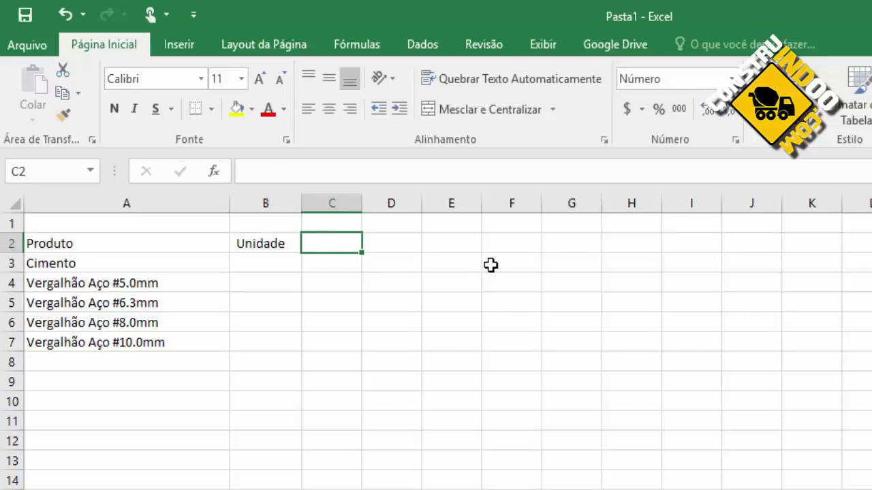
{"action": "type", "text": "Quantidade"}
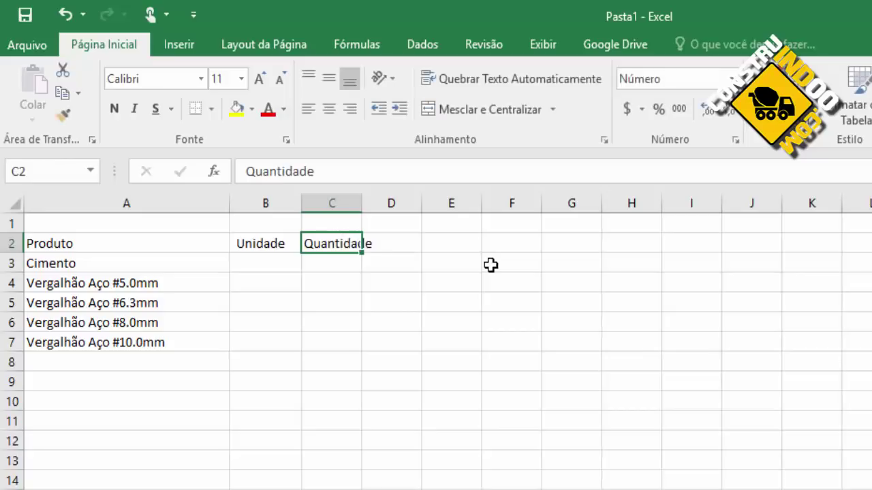
{"action": "key", "text": "shift+Tab"}
{"action": "key", "text": "Tab"}
{"action": "key", "text": "Tab"}
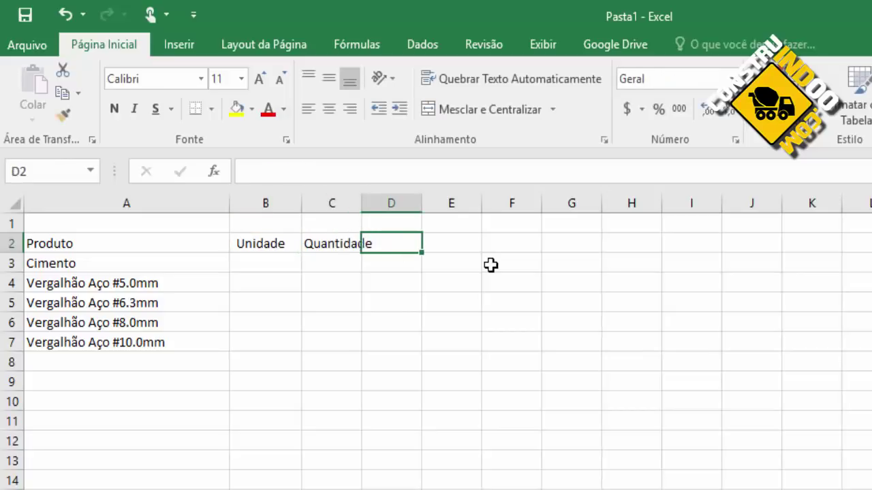
{"action": "key", "text": "shift+Tab"}
{"action": "key", "text": "Tab"}
{"action": "key", "text": "shift+Tab"}
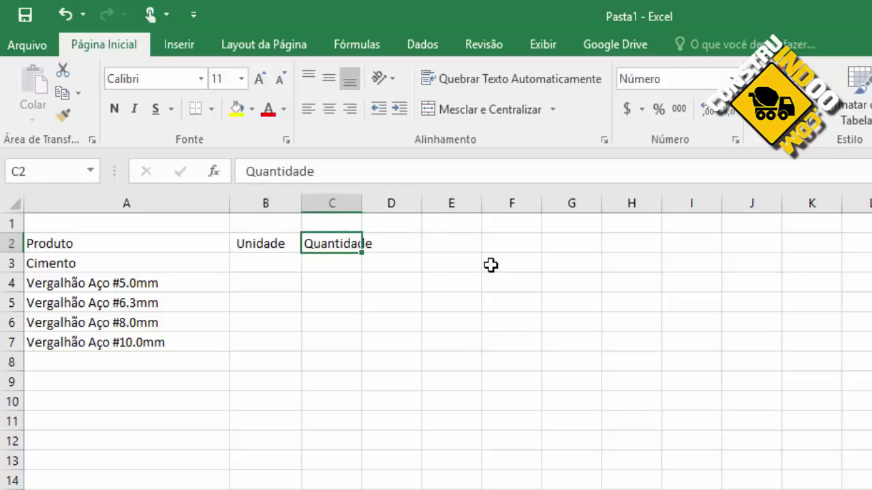
{"action": "key", "text": "Down"}
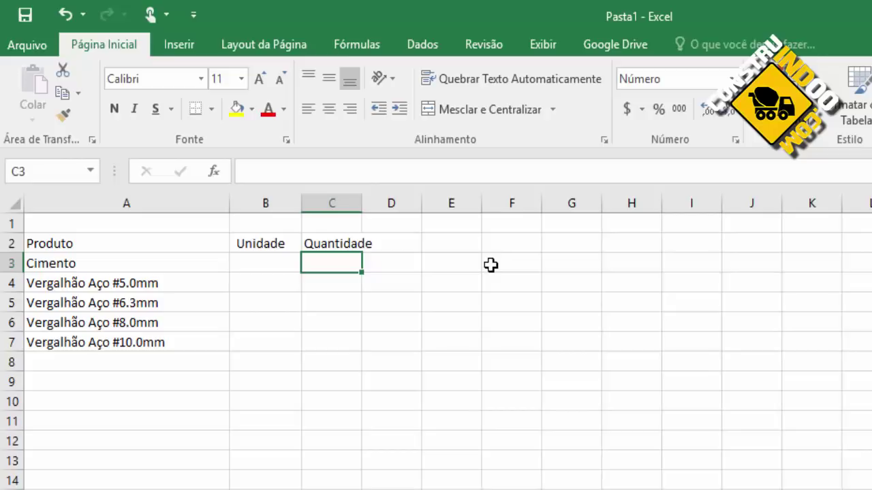
{"action": "key", "text": "Up"}
{"action": "key", "text": "Down"}
{"action": "key", "text": "Up"}
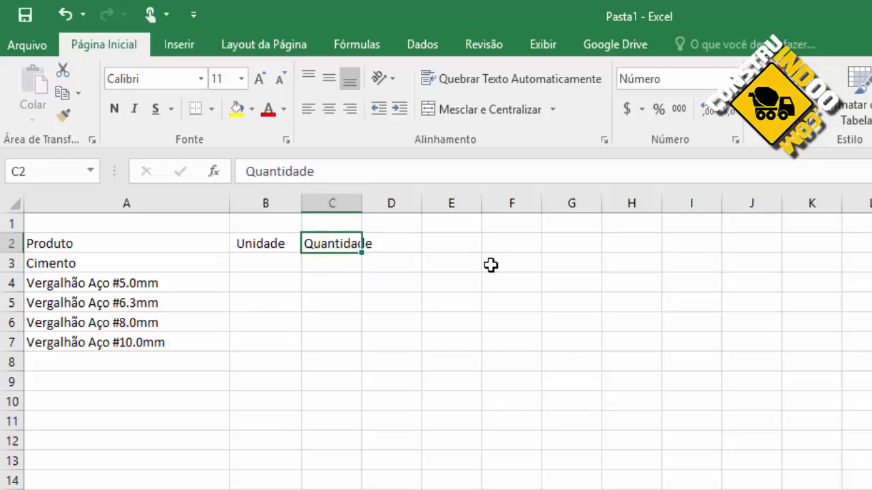
{"action": "key", "text": "Down"}
- Enter the headers Valor Unit. in D2 and Total in E2
{"action": "key", "text": "Left"}
{"action": "key", "text": "Left"}
{"action": "key", "text": "Right"}
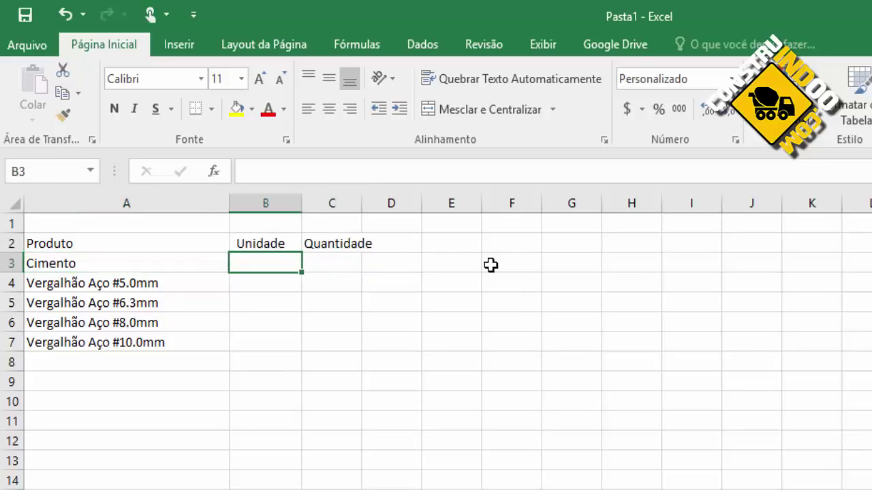
{"action": "key", "text": "Right"}
{"action": "key", "text": "Left"}
{"action": "key", "text": "Right"}
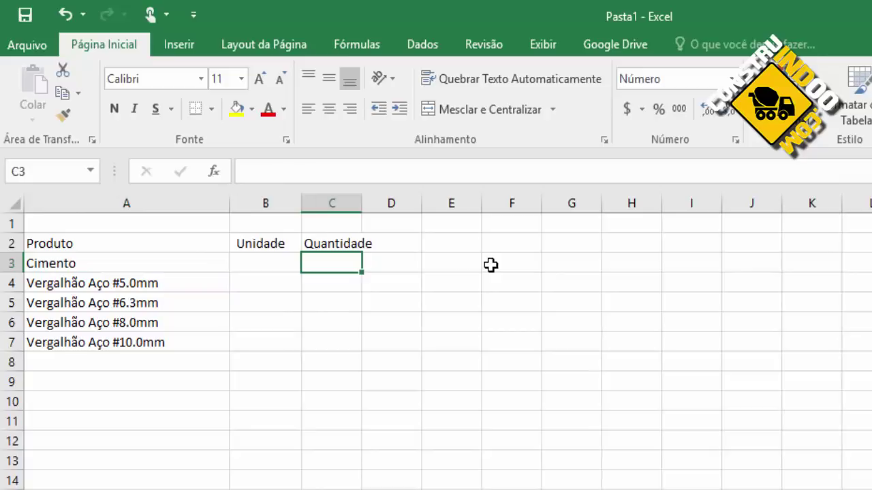
{"action": "key", "text": "Up"}
{"action": "key", "text": "Right"}
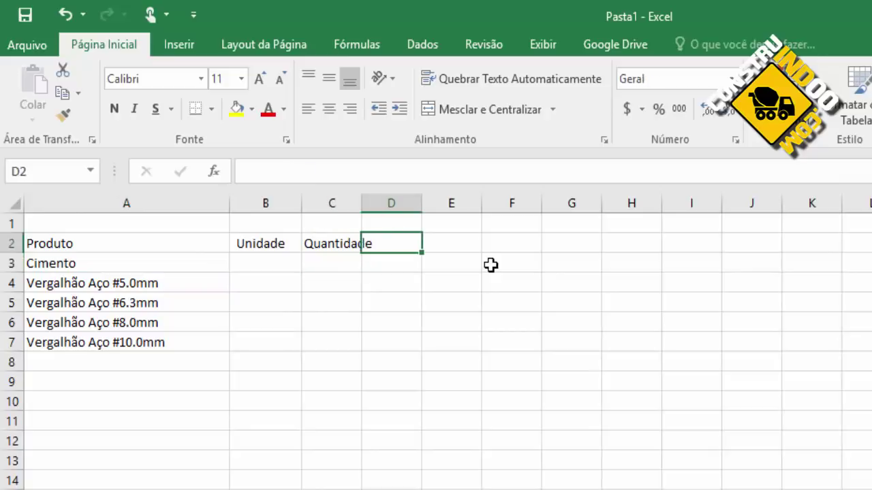
{"action": "type", "text": "Valo"}
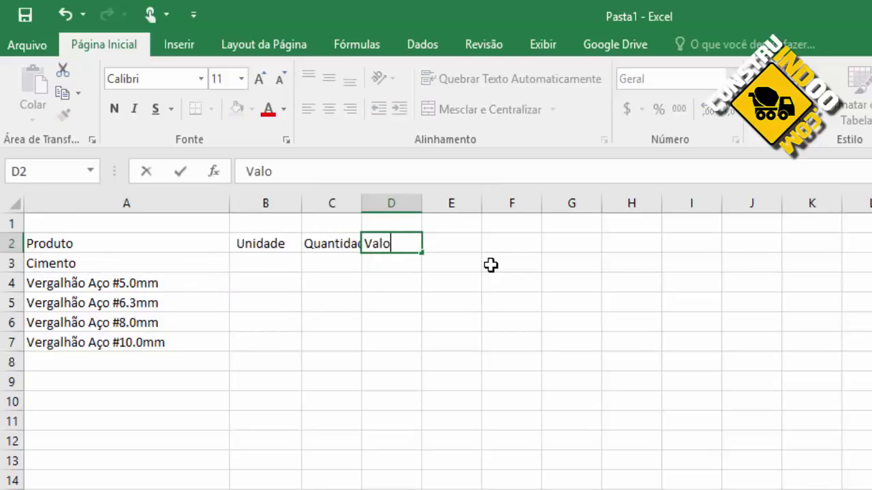
{"action": "type", "text": "r Unit"}
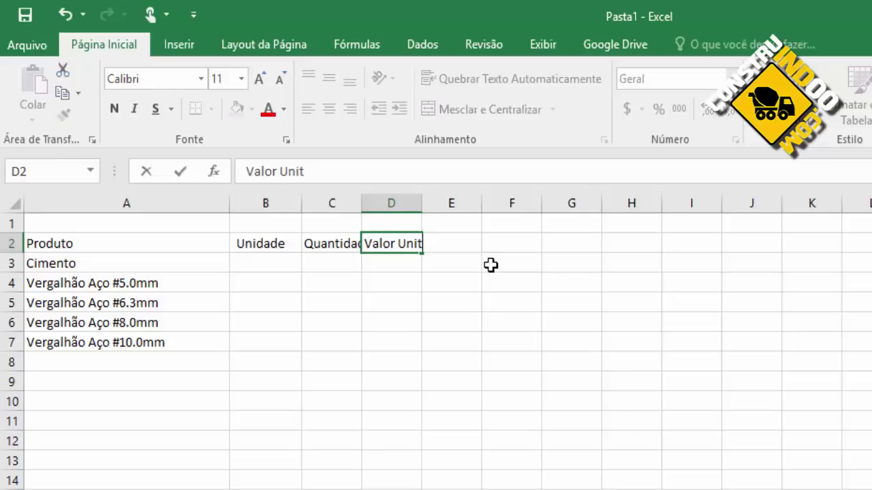
{"action": "type", "text": "."}
{"action": "key", "text": "Return"}
{"action": "key", "text": "Up"}
{"action": "key", "text": "Right"}
{"action": "type", "text": "To"}
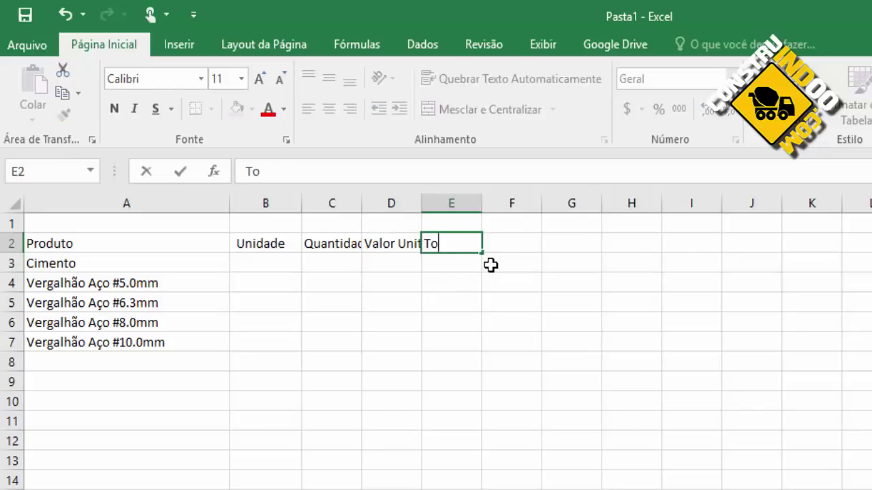
{"action": "type", "text": "tal"}
{"action": "key", "text": "Return"}
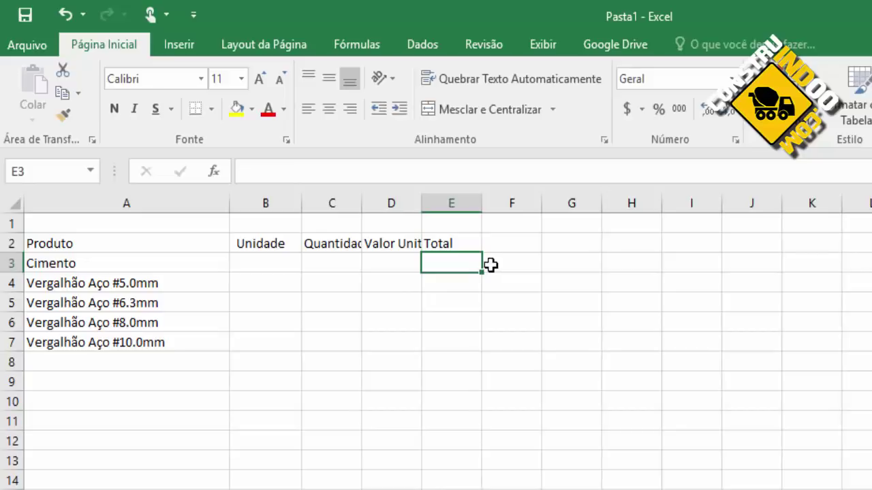
- Centre the header text in columns B to E
{"action": "left_click_drag", "start_coordinate": [274, 202], "coordinate": [450, 200]}
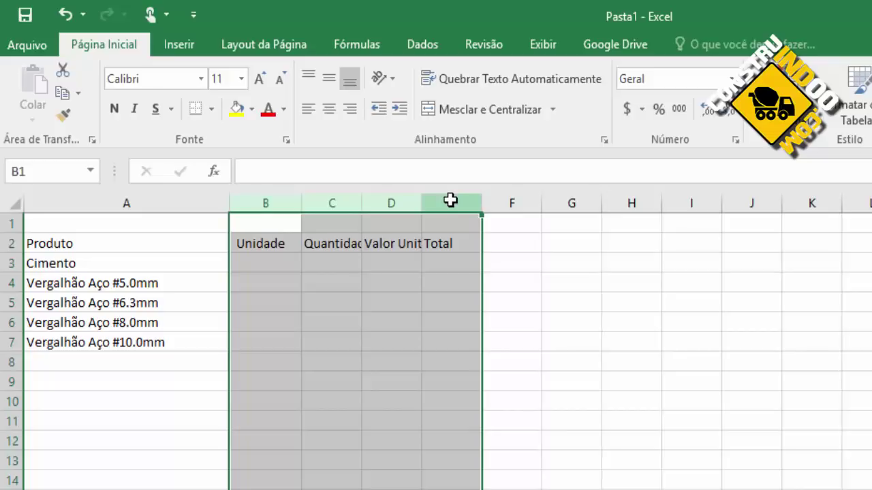
{"action": "left_click", "coordinate": [336, 107]}
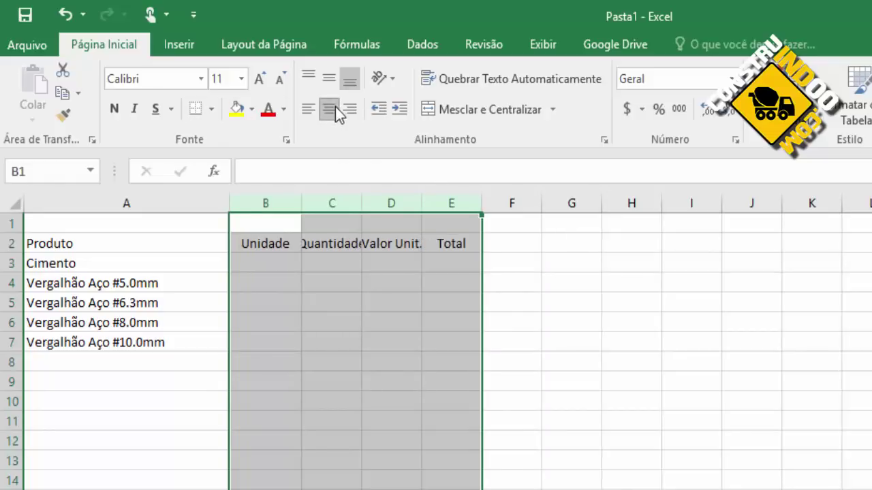
{"action": "left_click", "coordinate": [492, 316]}
- AutoFit columns B–D to their headers and widen column E to 12.86
{"action": "left_click_drag", "start_coordinate": [263, 203], "coordinate": [473, 211]}
{"action": "double_click", "coordinate": [419, 203]}
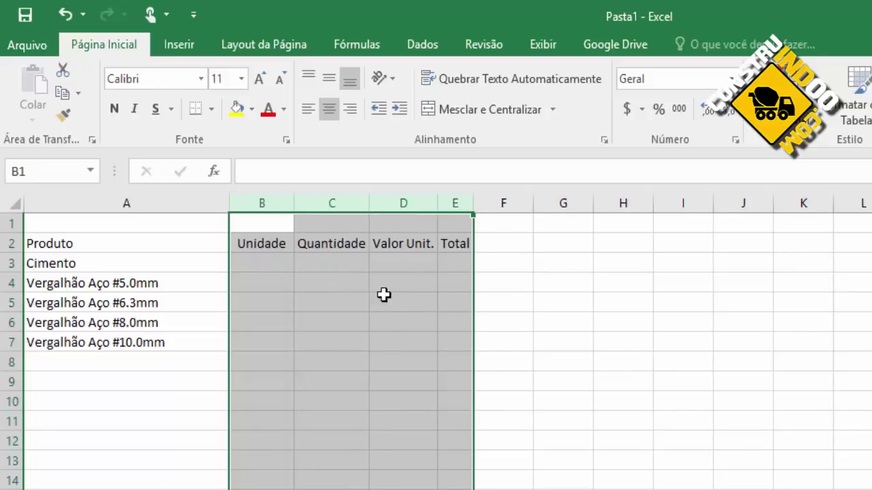
{"action": "left_click", "coordinate": [491, 262]}
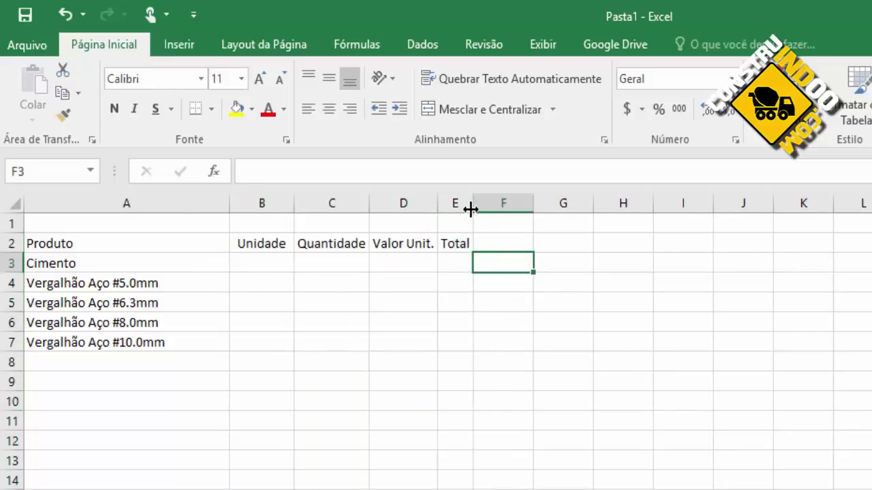
{"action": "left_click_drag", "start_coordinate": [472, 205], "coordinate": [527, 208]}
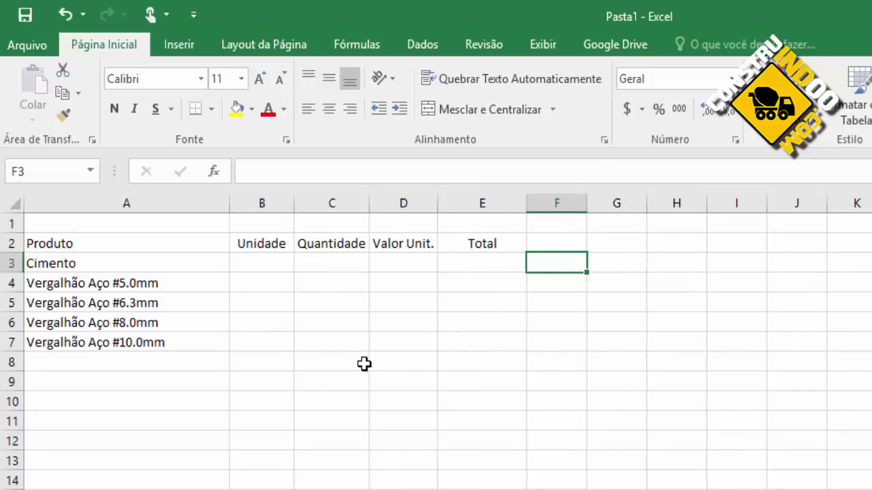
{"action": "left_click", "coordinate": [265, 263]}
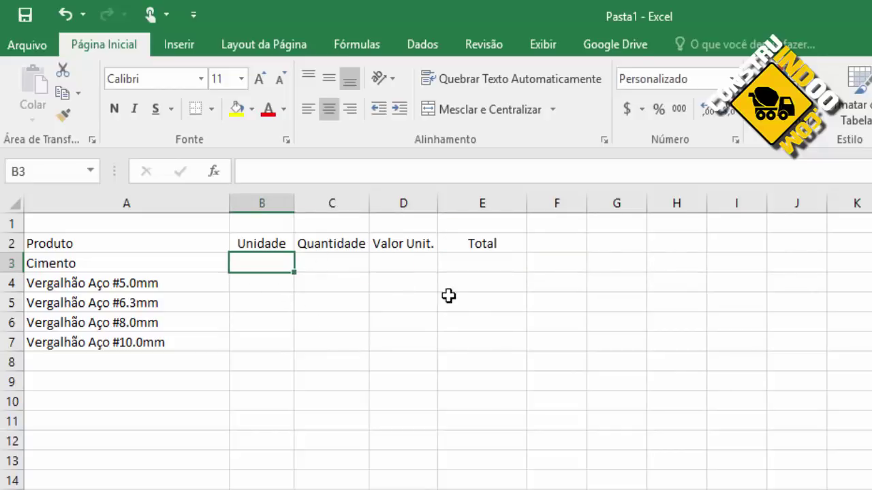
- Enter sc as Cimento's unit and fill kg down through the four rebar rows B4–B7
{"action": "type", "text": "sc"}
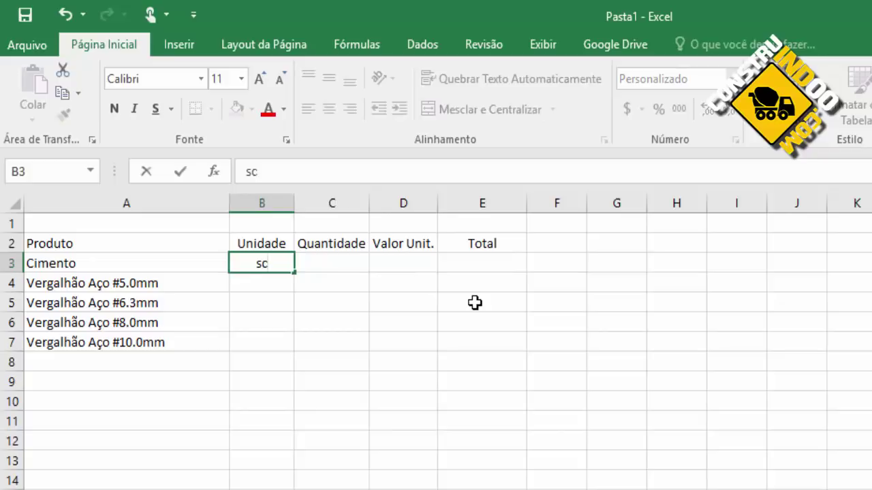
{"action": "key", "text": "Return"}
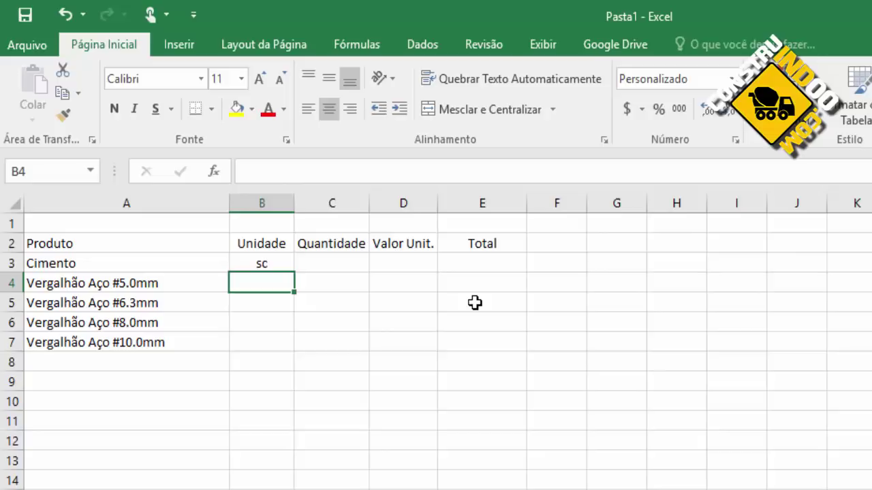
{"action": "type", "text": "kg"}
{"action": "key", "text": "Return"}
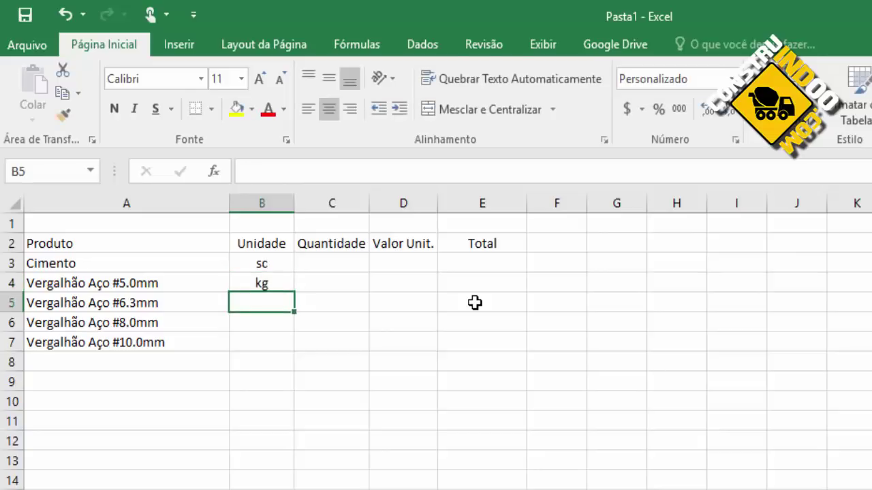
{"action": "key", "text": "Up"}
{"action": "key", "text": "shift+Down"}
{"action": "key", "text": "shift+Down"}
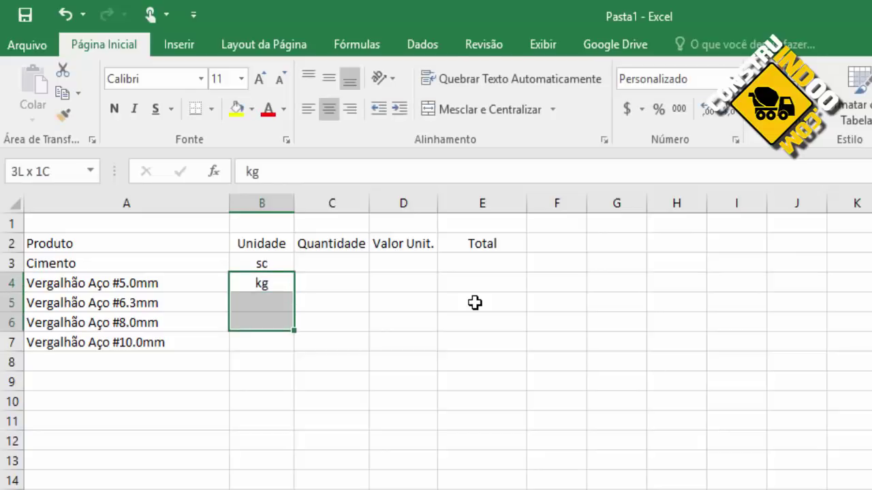
{"action": "key", "text": "shift+Down"}
{"action": "key", "text": "ctrl+e"}
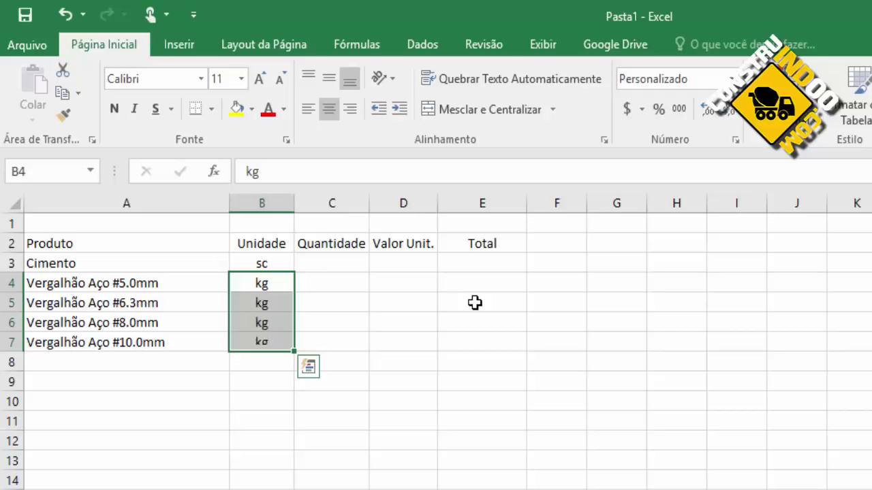
{"action": "key", "text": "Up"}
{"action": "key", "text": "Right"}
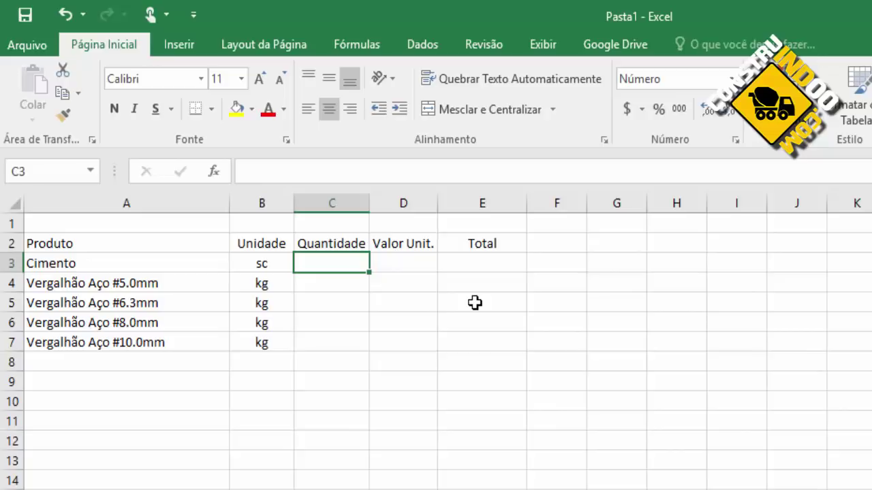
- Enter quantities 50 for Cimento and 500, 600, 300, 377 for the rebar rows in C3–C7
{"action": "type", "text": "50"}
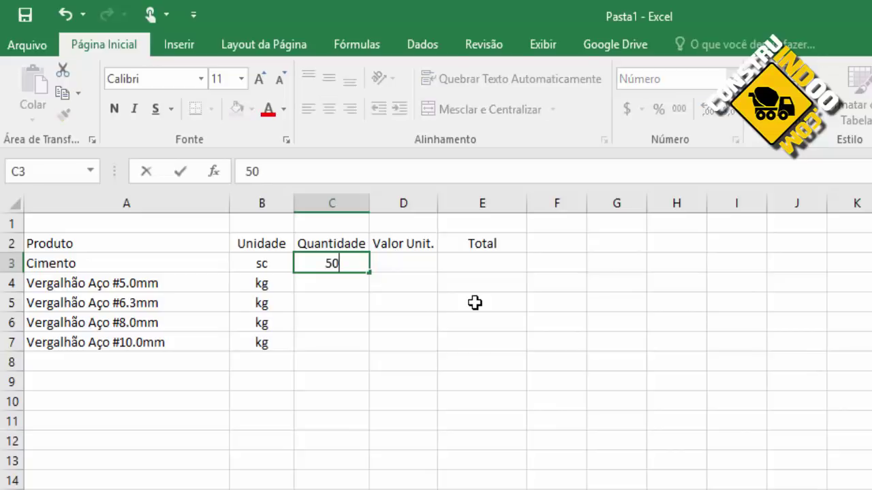
{"action": "key", "text": "Return"}
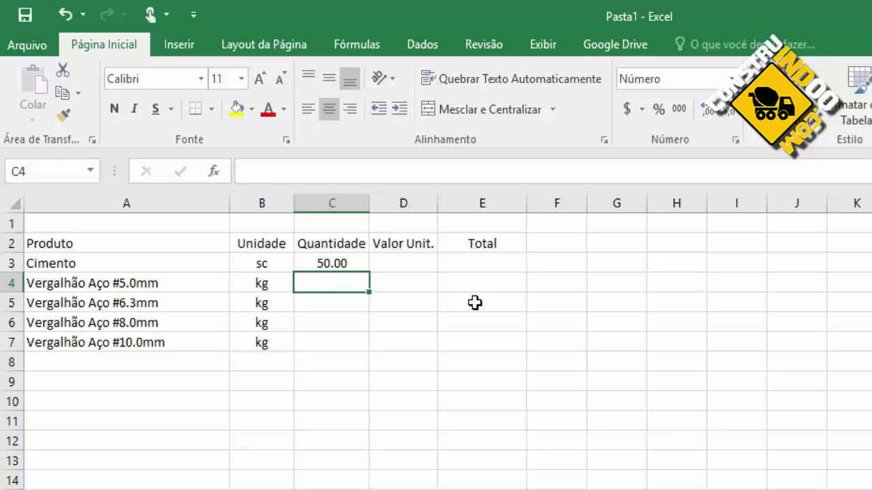
{"action": "type", "text": "500"}
{"action": "key", "text": "Return"}
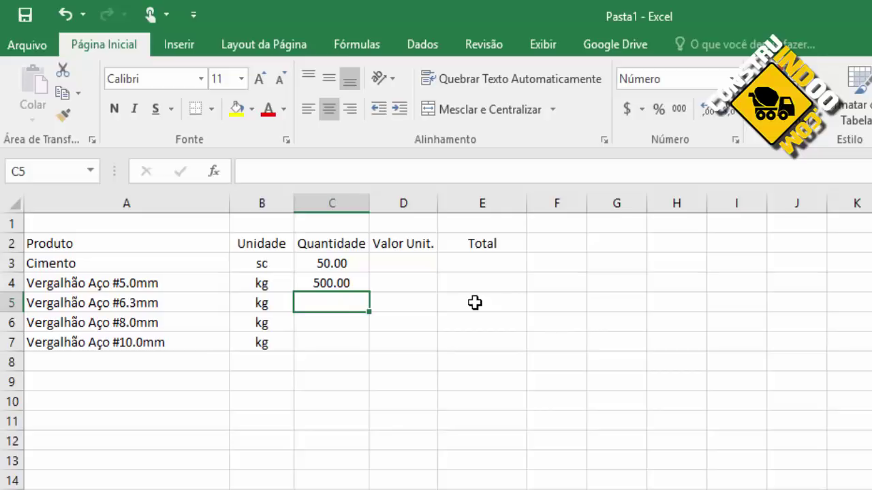
{"action": "type", "text": "600"}
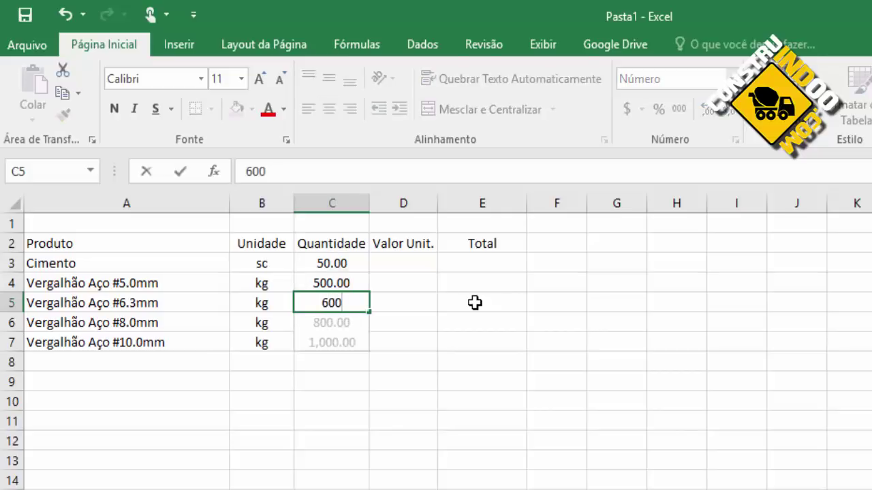
{"action": "key", "text": "Return"}
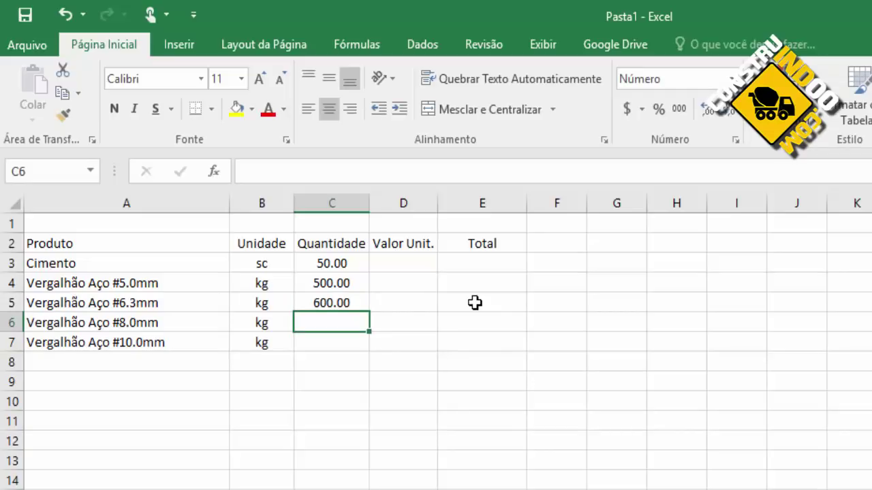
{"action": "type", "text": "300"}
{"action": "key", "text": "Return"}
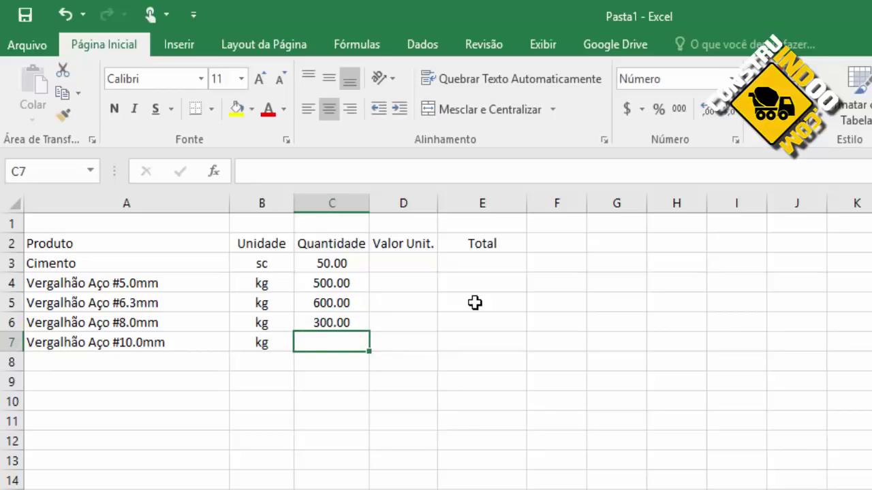
{"action": "type", "text": "377"}
{"action": "key", "text": "Tab"}
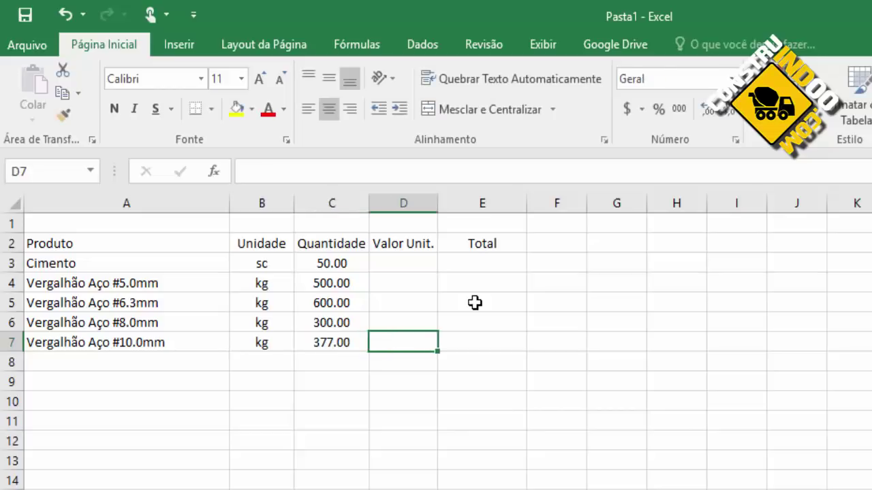
{"action": "key", "text": "Up"}
{"action": "key", "text": "Up"}
{"action": "key", "text": "Up"}
{"action": "key", "text": "Down"}
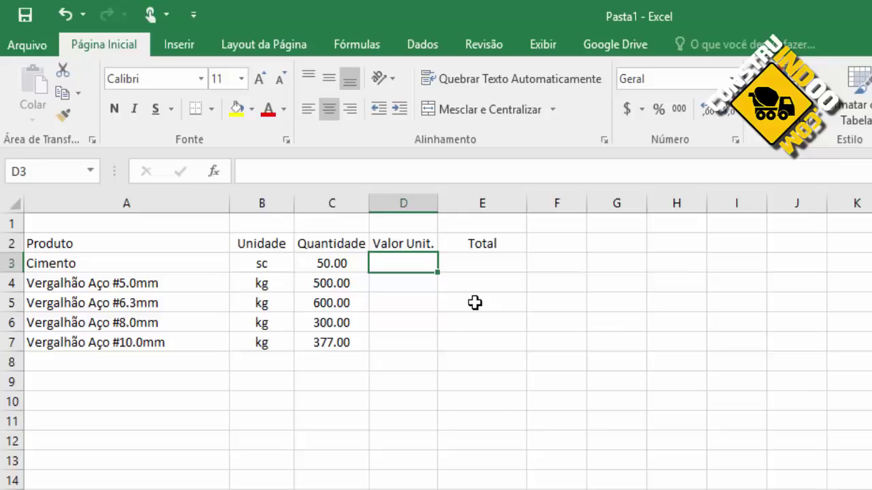
- Enter 20 as Cimento's unit price in D3 and select the whole Valor Unit. column
{"action": "type", "text": "2"}
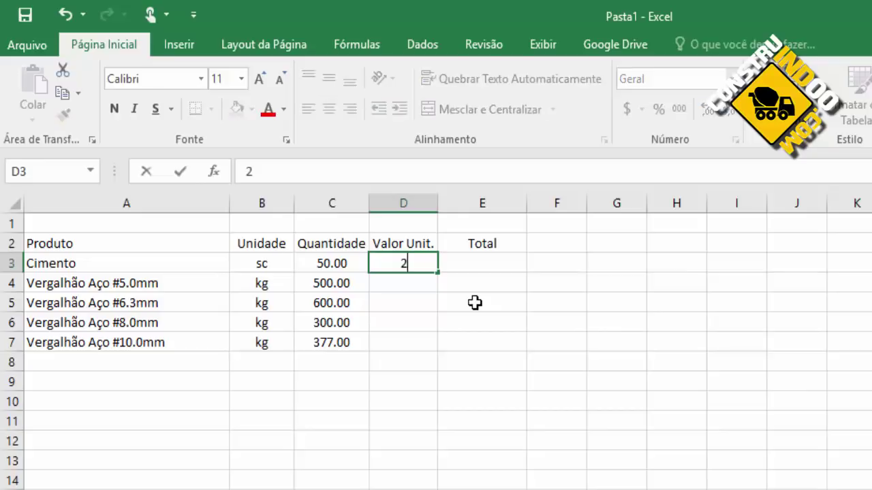
{"action": "type", "text": "0"}
{"action": "key", "text": "Return"}
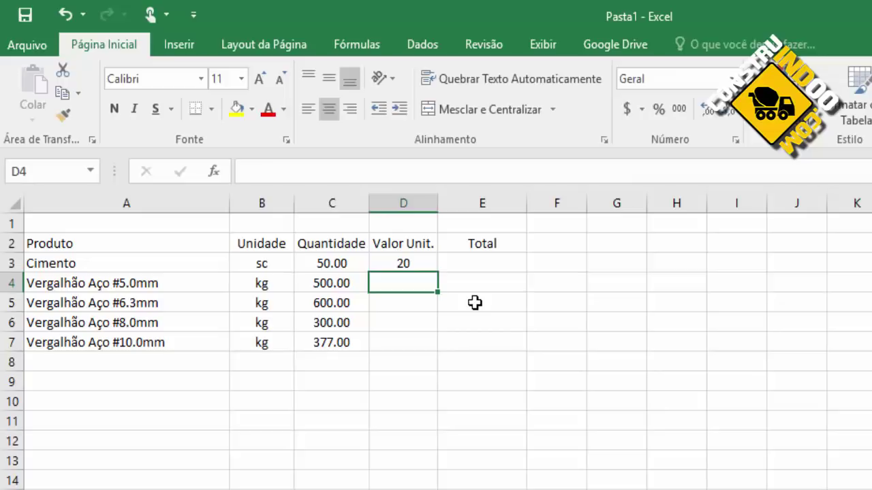
{"action": "left_click", "coordinate": [414, 266]}
{"action": "left_click", "coordinate": [418, 203]}
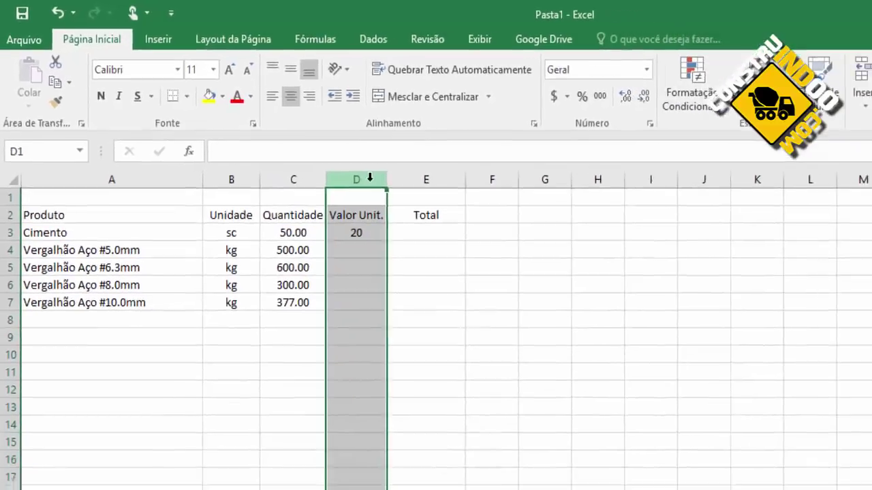
{"action": "right_click", "coordinate": [370, 178]}
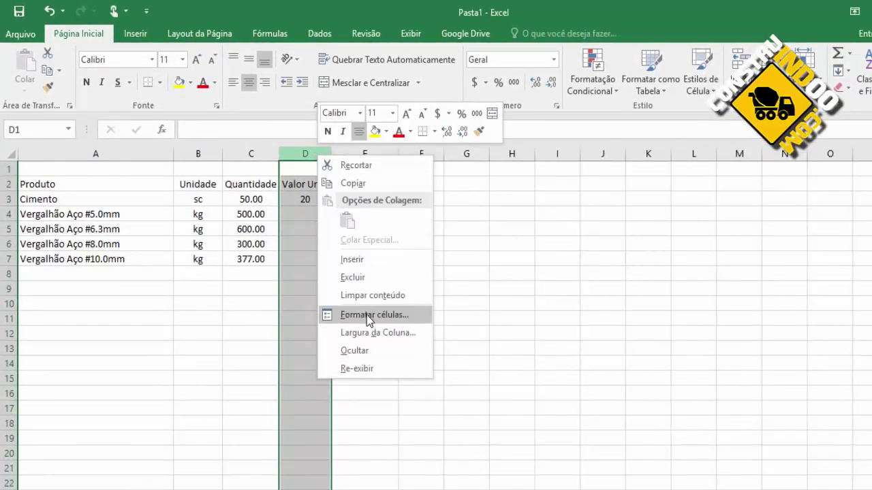
- Format column D as Moeda currency with the R$ Português (Brasil) symbol
{"action": "left_click", "coordinate": [367, 314]}
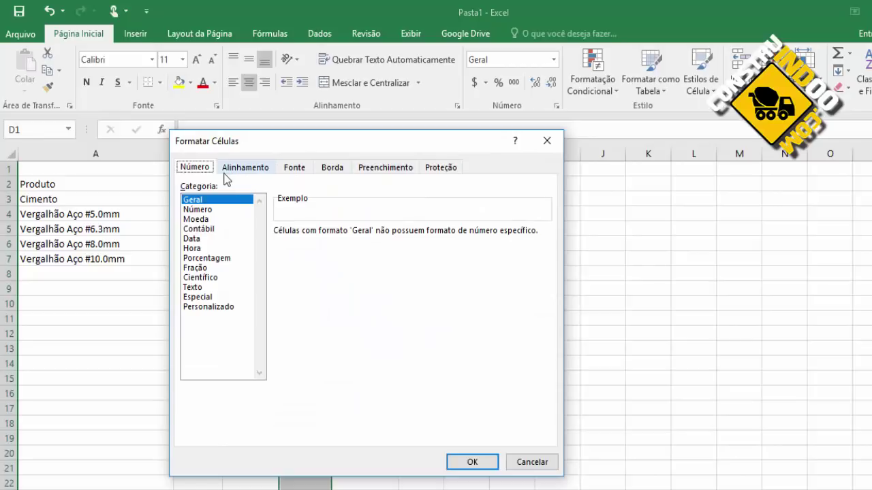
{"action": "left_click", "coordinate": [219, 220]}
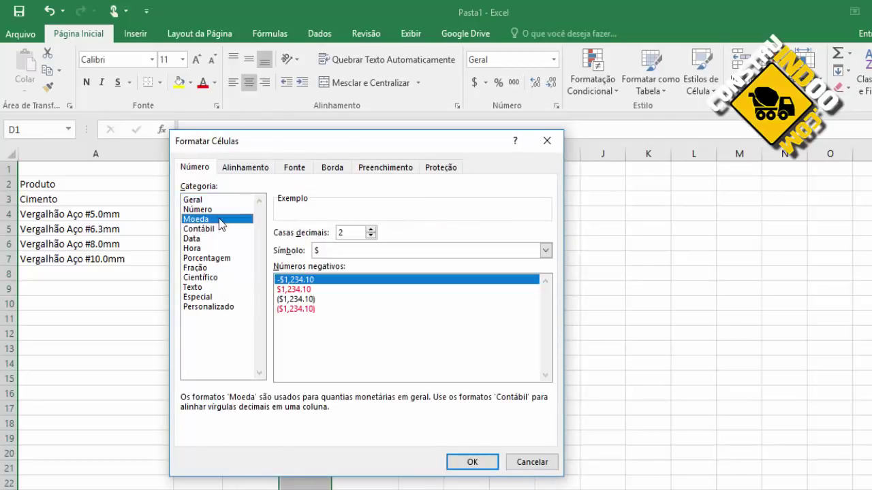
{"action": "left_click", "coordinate": [546, 251]}
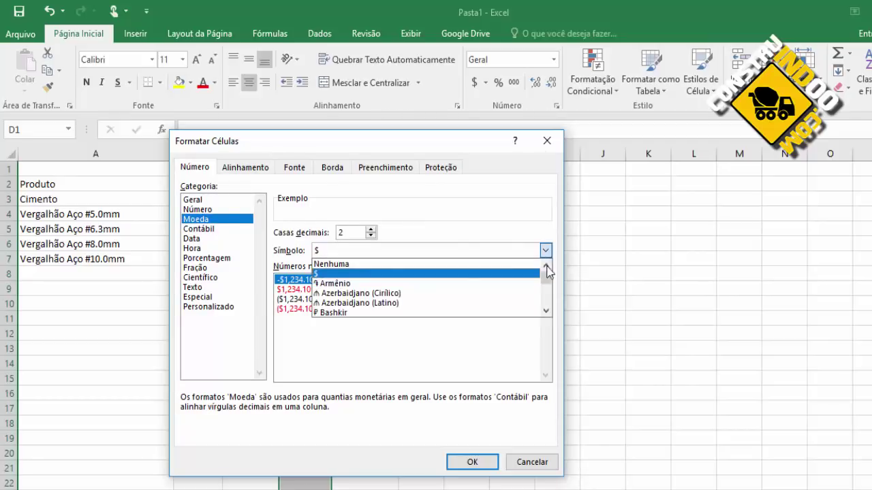
{"action": "left_click_drag", "start_coordinate": [545, 269], "coordinate": [545, 286]}
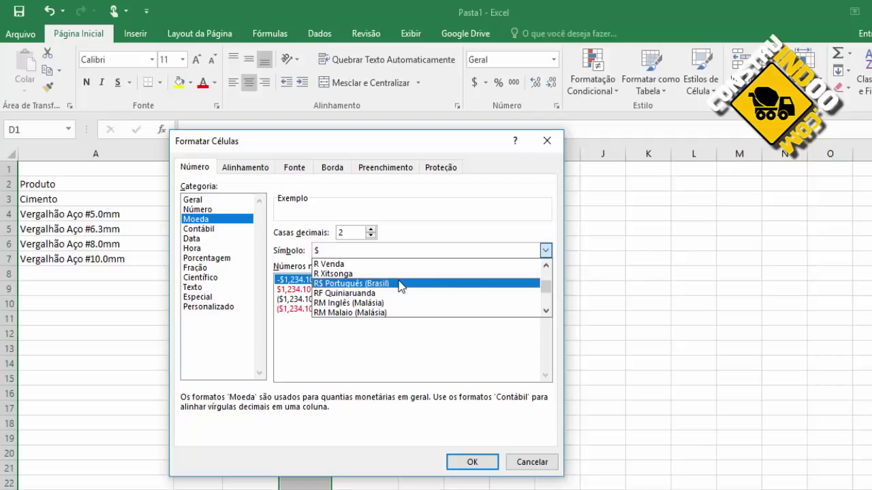
{"action": "left_click", "coordinate": [400, 285]}
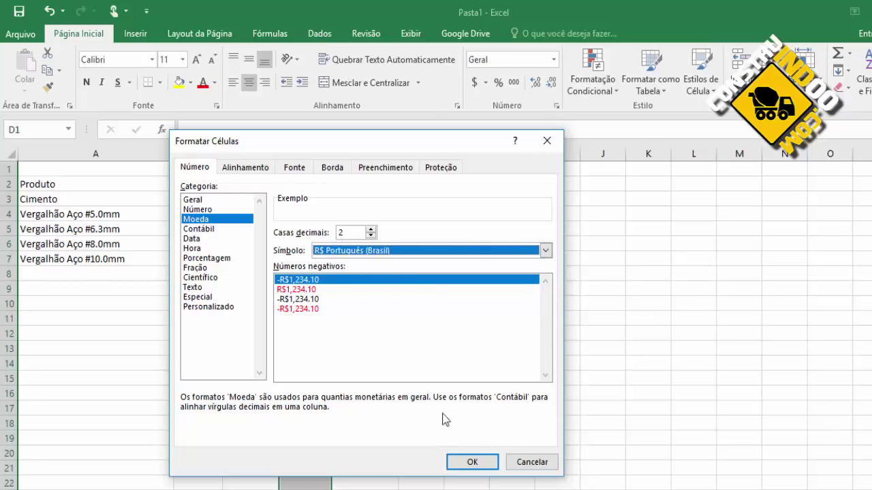
{"action": "left_click", "coordinate": [474, 463]}
{"action": "left_click", "coordinate": [303, 215]}
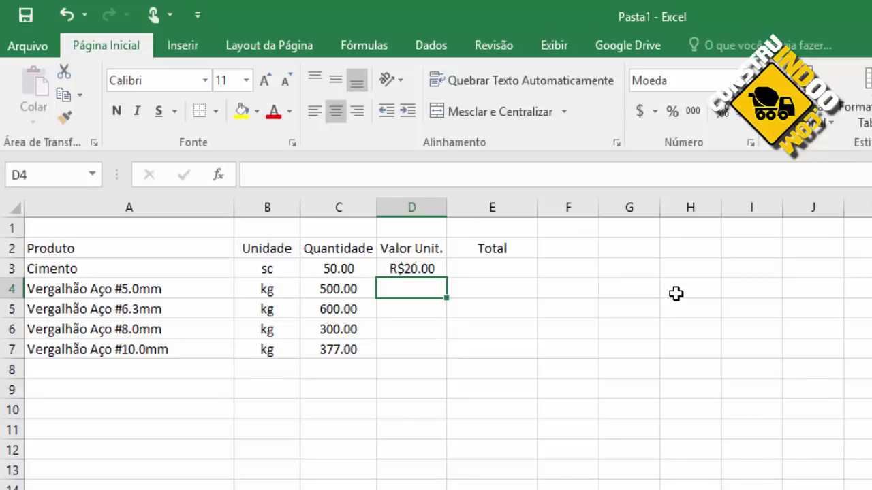
- Enter a 2.50 unit price for the 5.0mm rebar and fill it down through D7
{"action": "type", "text": "25"}
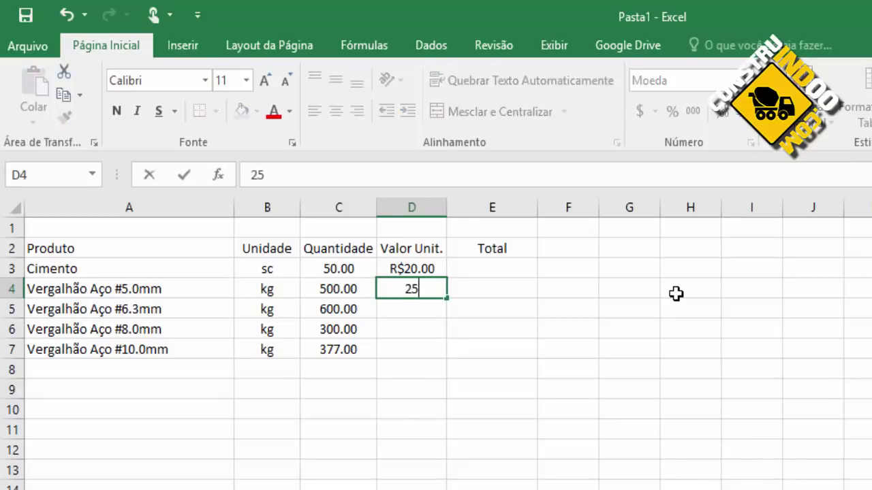
{"action": "key", "text": "BackSpace"}
{"action": "type", "text": ".5"}
{"action": "key", "text": "Return"}
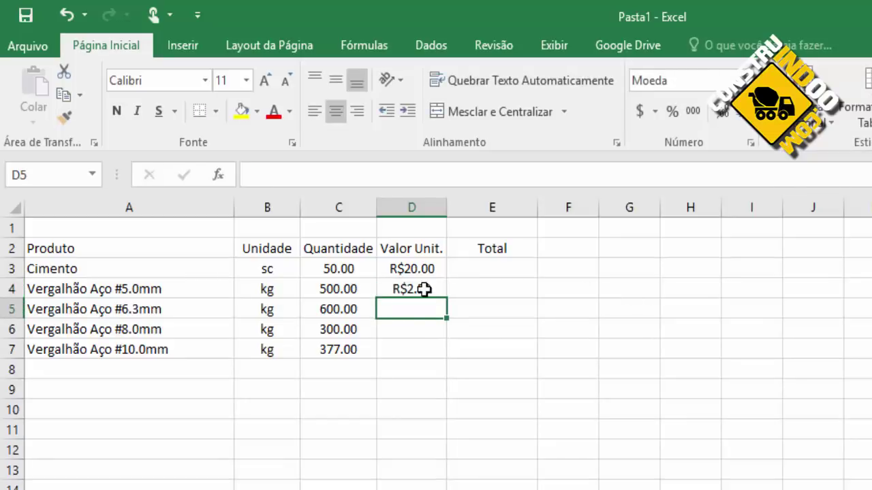
{"action": "left_click", "coordinate": [425, 290]}
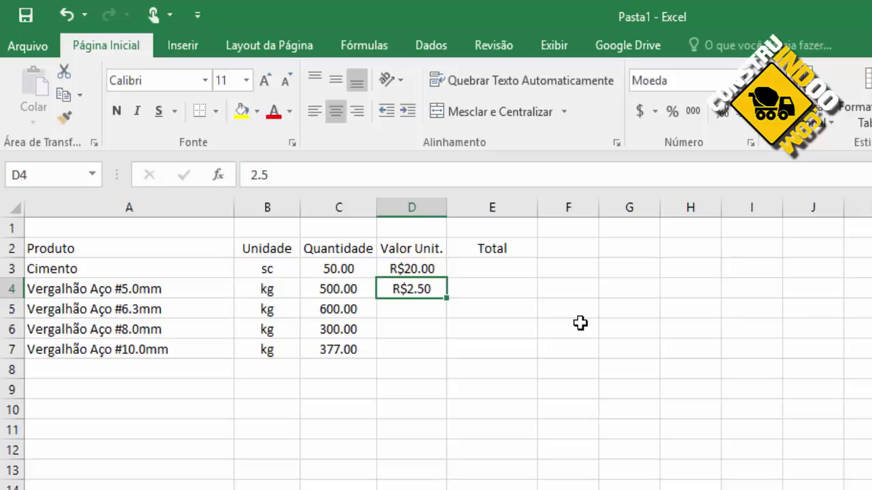
{"action": "key", "text": "shift+Down"}
{"action": "key", "text": "shift+Down"}
{"action": "key", "text": "shift+Down"}
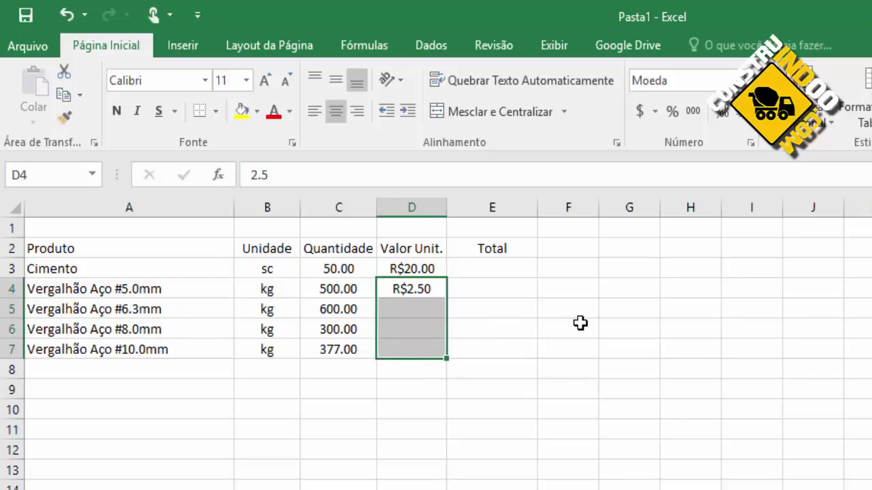
{"action": "key", "text": "ctrl+d"}
{"action": "key", "text": "Right"}
{"action": "key", "text": "Up"}
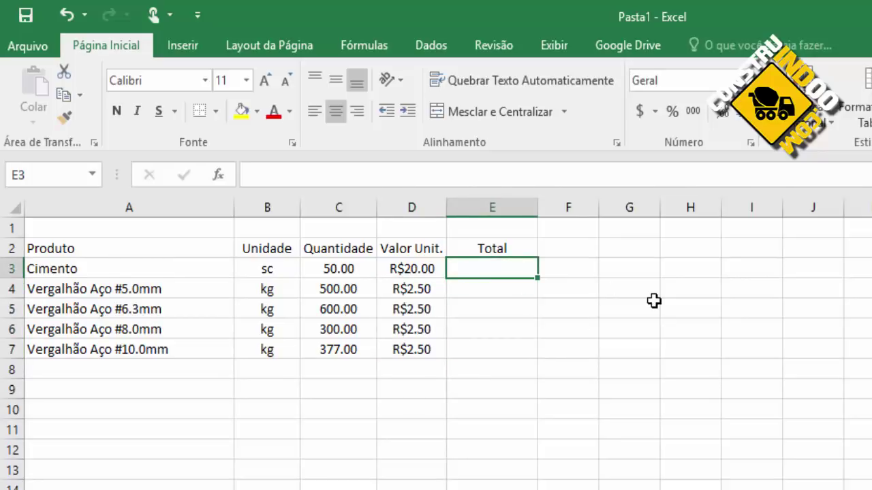
- Enter =C3*D3 in E3 and fill it down to E7 to total each product
{"action": "type", "text": "="}
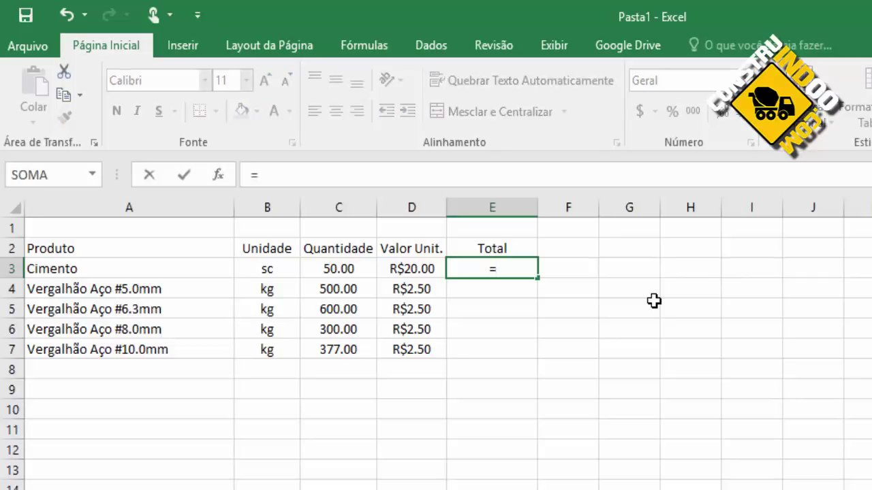
{"action": "key", "text": "Left"}
{"action": "key", "text": "Left"}
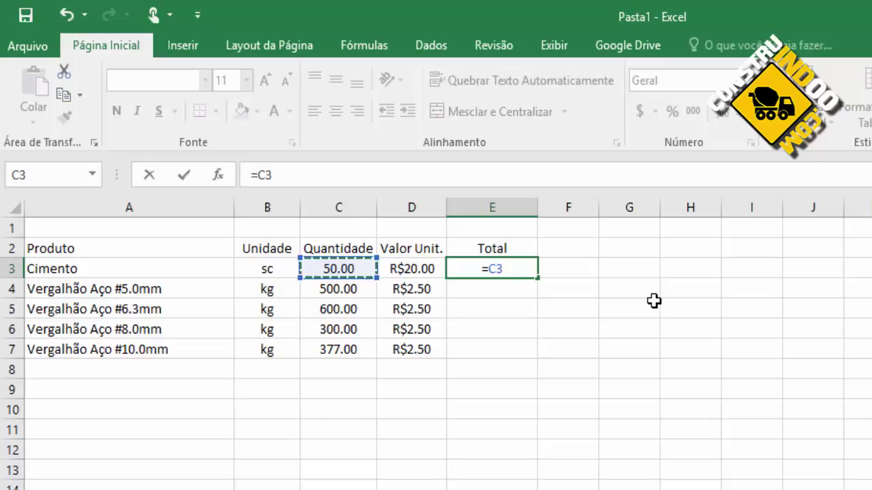
{"action": "type", "text": "*"}
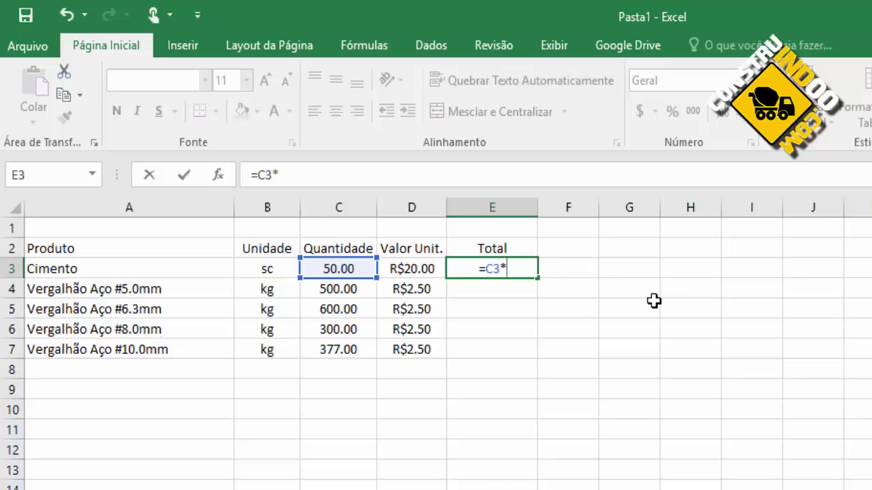
{"action": "key", "text": "Left"}
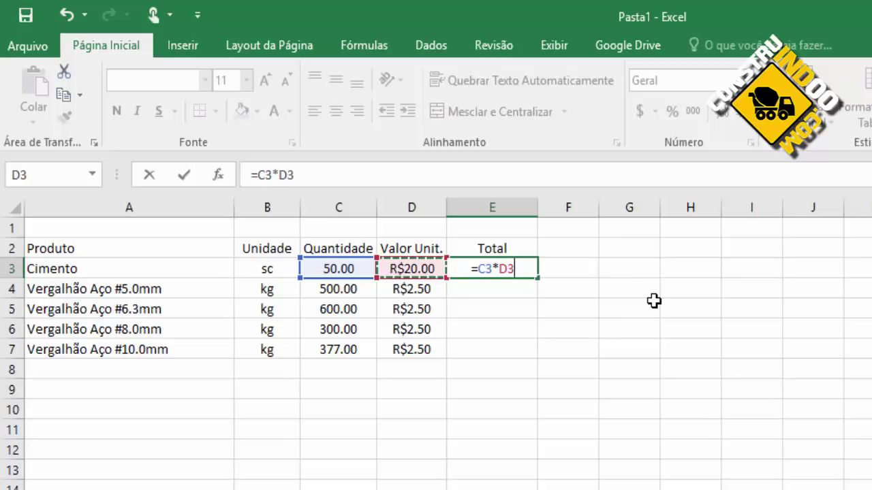
{"action": "key", "text": "Return"}
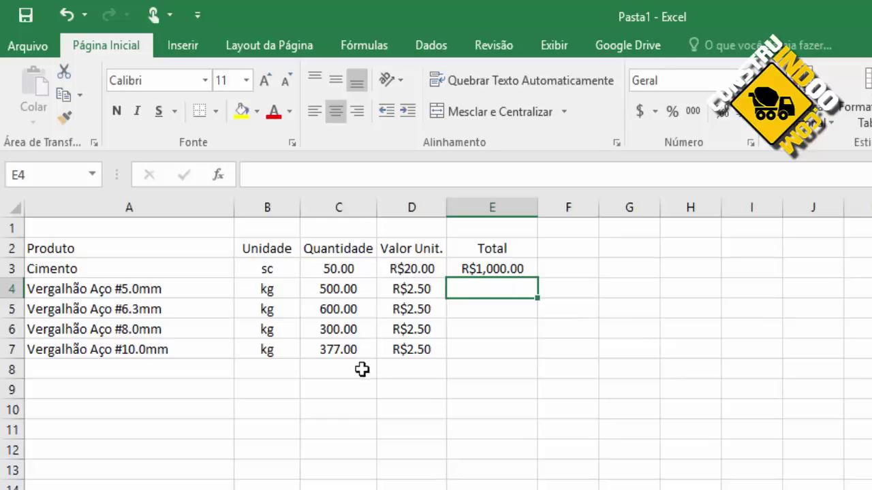
{"action": "left_click", "coordinate": [517, 267]}
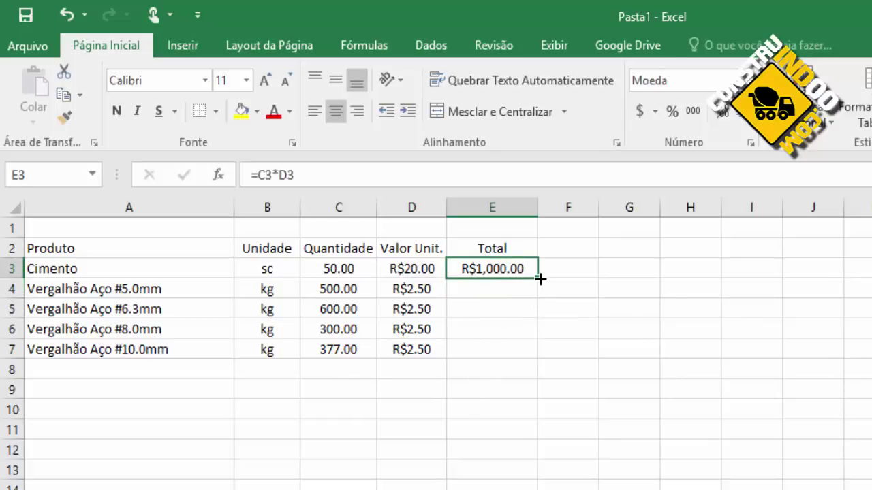
{"action": "left_click_drag", "start_coordinate": [540, 279], "coordinate": [535, 359]}
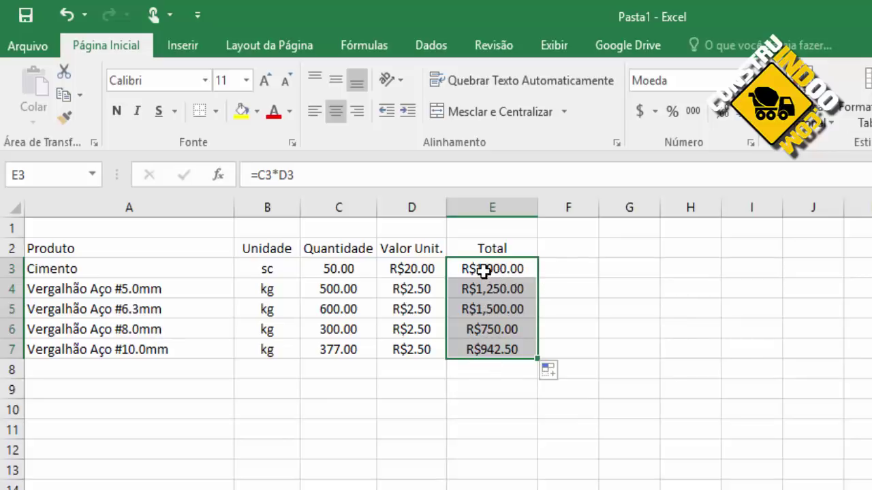
- Rename the E2 header from Total to Subtotal
{"action": "left_click", "coordinate": [479, 249]}
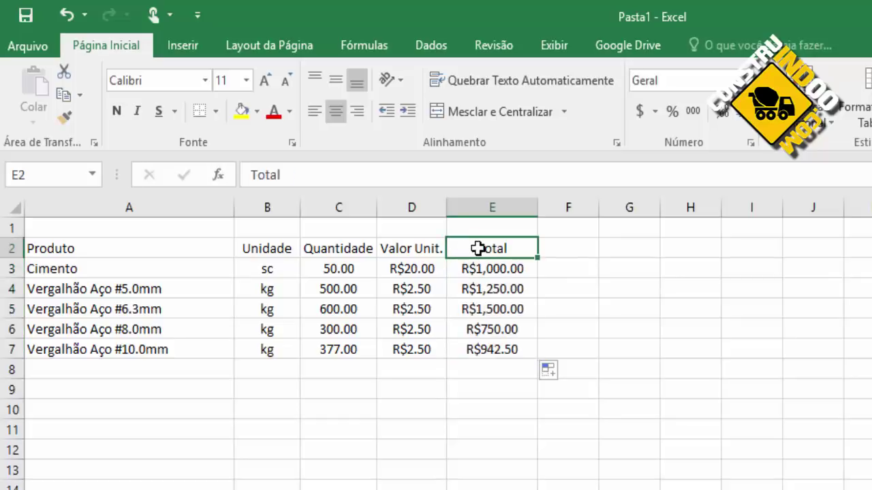
{"action": "double_click", "coordinate": [492, 249]}
{"action": "key", "text": "Delete"}
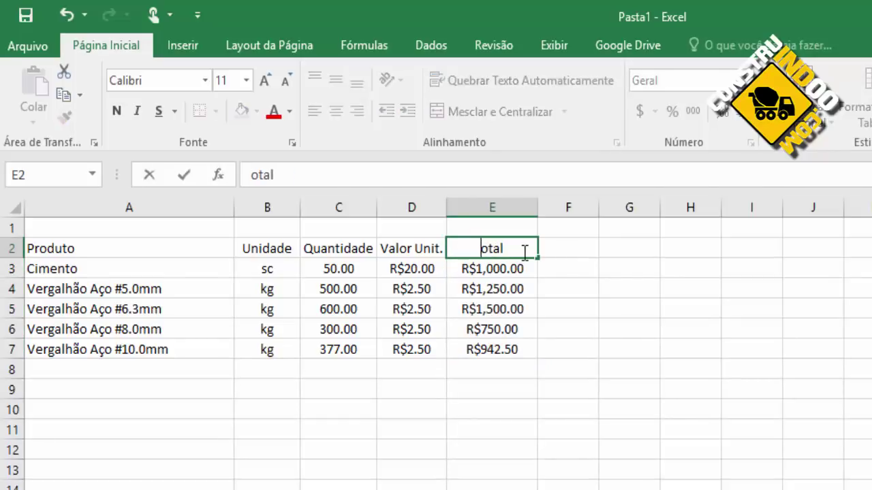
{"action": "type", "text": "Sub"}
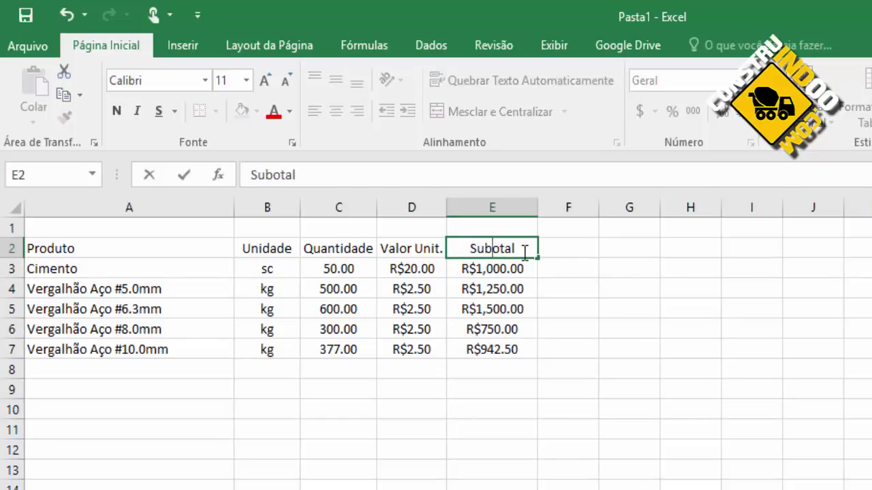
{"action": "type", "text": "t"}
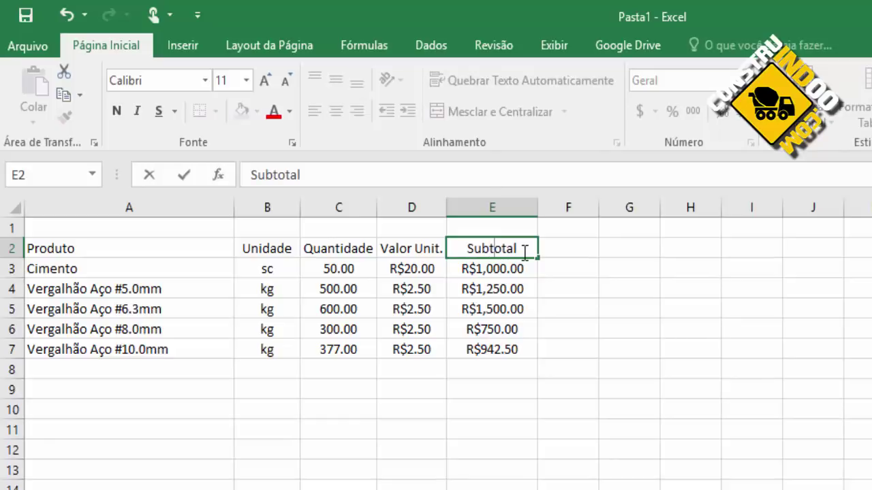
{"action": "key", "text": "Return"}
- Add =SOMA(E3:E7) in E8 for an R$5,442.50 grand total
{"action": "key", "text": "Down"}
{"action": "key", "text": "Down"}
{"action": "key", "text": "Down"}
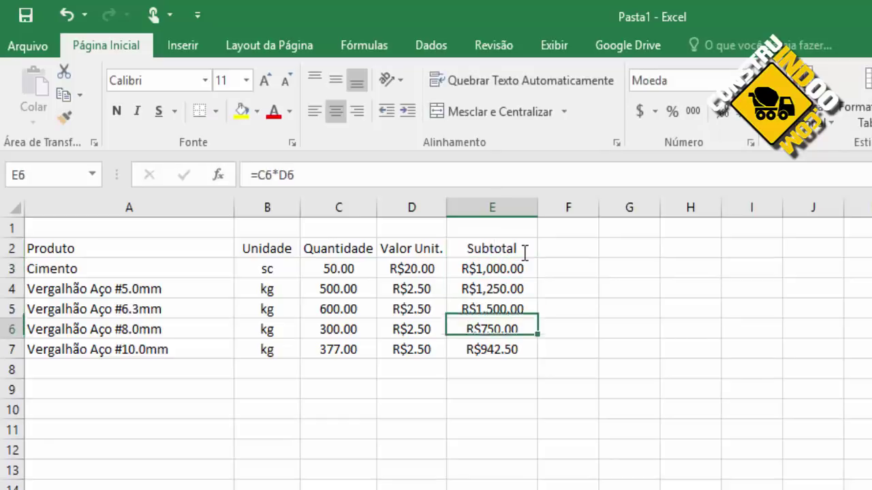
{"action": "key", "text": "Down"}
{"action": "key", "text": "Down"}
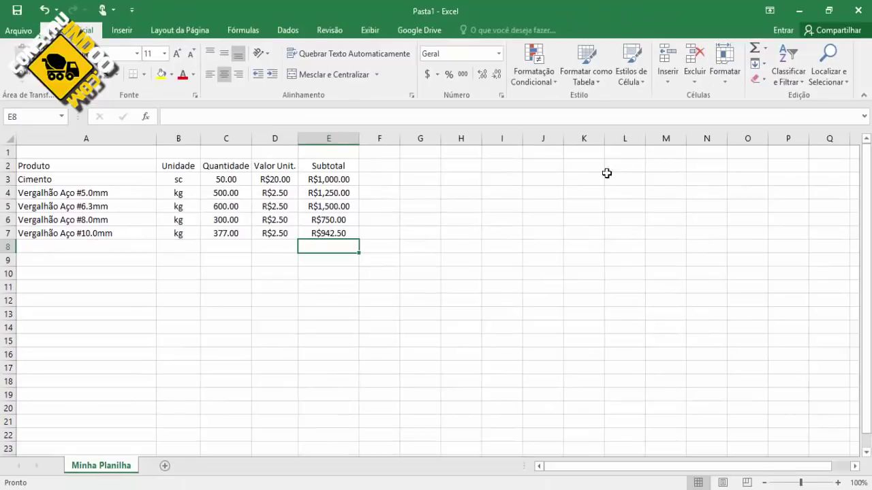
{"action": "left_click", "coordinate": [754, 49]}
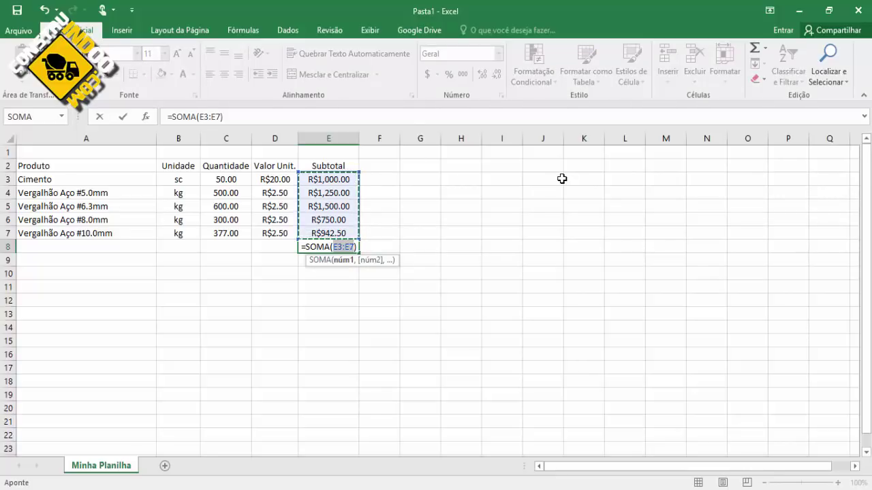
{"action": "key", "text": "Return"}
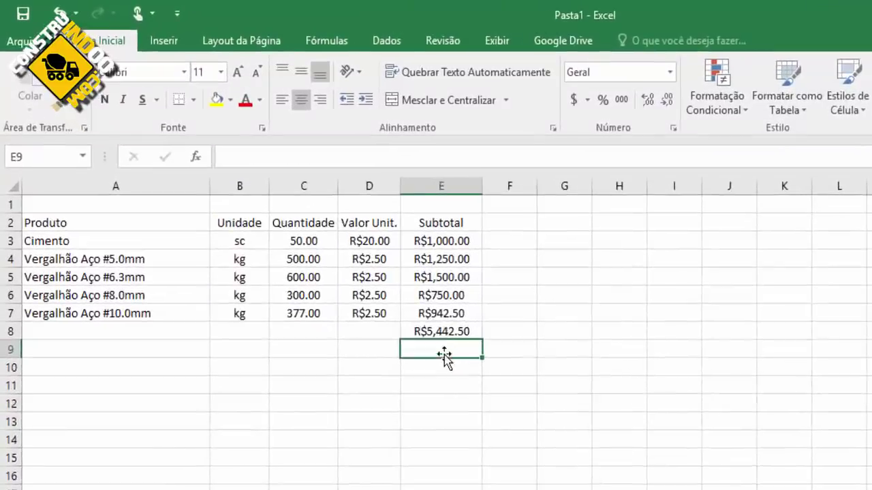
{"action": "left_click", "coordinate": [329, 247]}
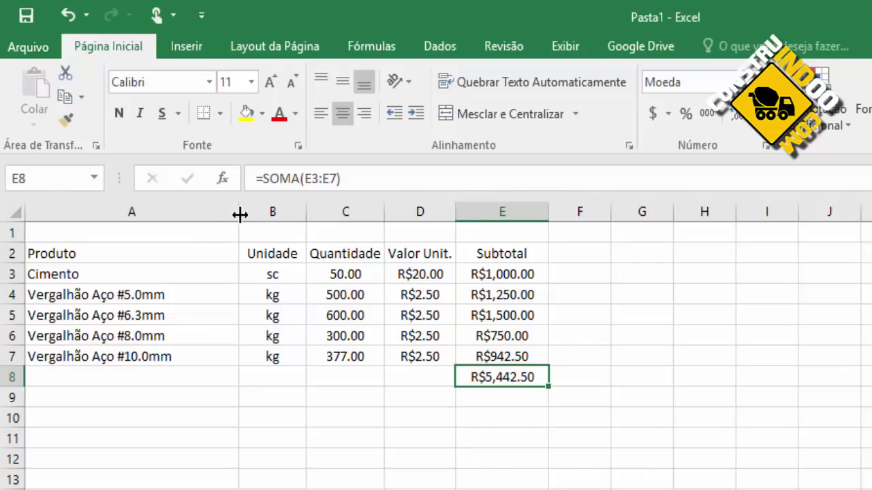
- Narrow the Produto column, then make header row A2:E2 bold with a light gray fill
{"action": "left_click_drag", "start_coordinate": [240, 214], "coordinate": [197, 214]}
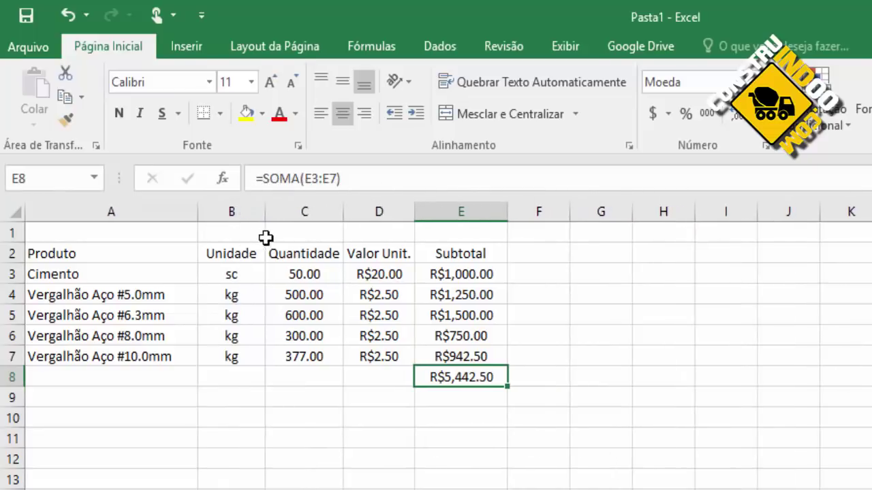
{"action": "left_click", "coordinate": [645, 337]}
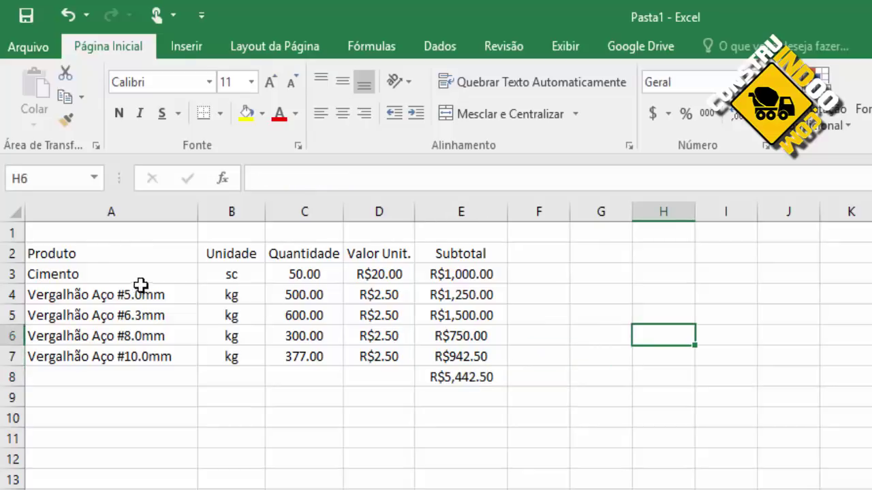
{"action": "left_click", "coordinate": [113, 255]}
{"action": "left_click_drag", "start_coordinate": [113, 255], "coordinate": [434, 254]}
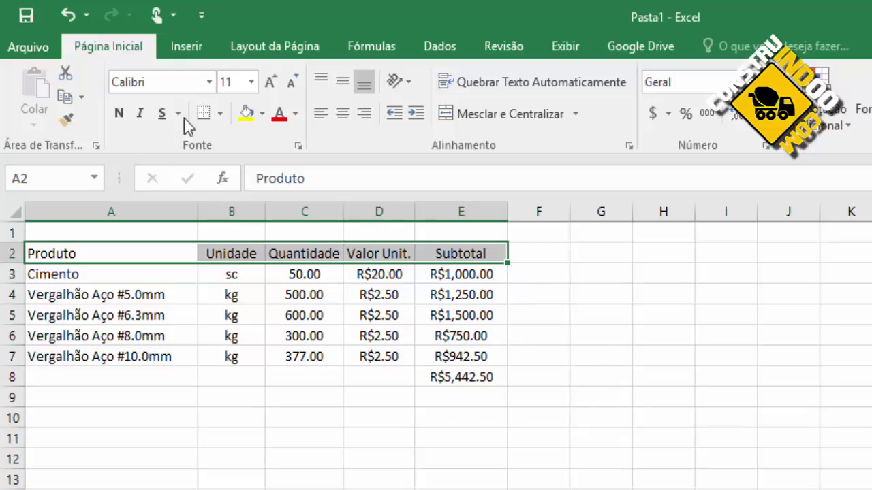
{"action": "left_click", "coordinate": [262, 114]}
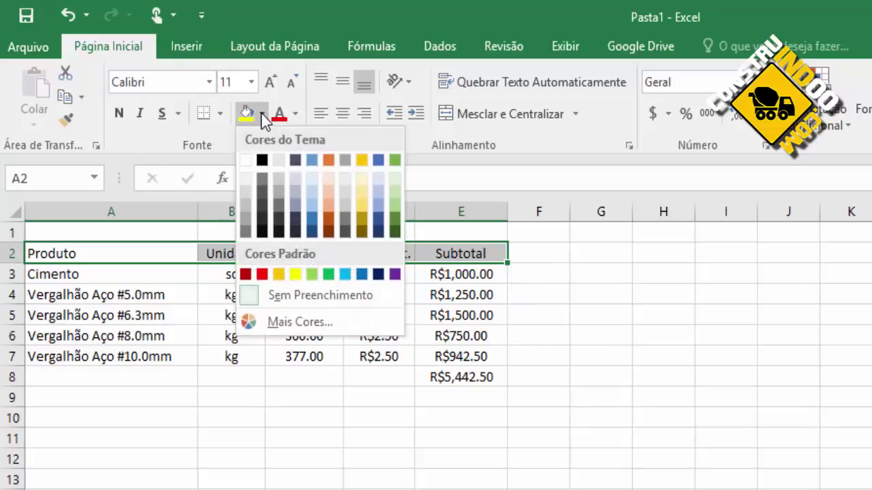
{"action": "left_click", "coordinate": [244, 193]}
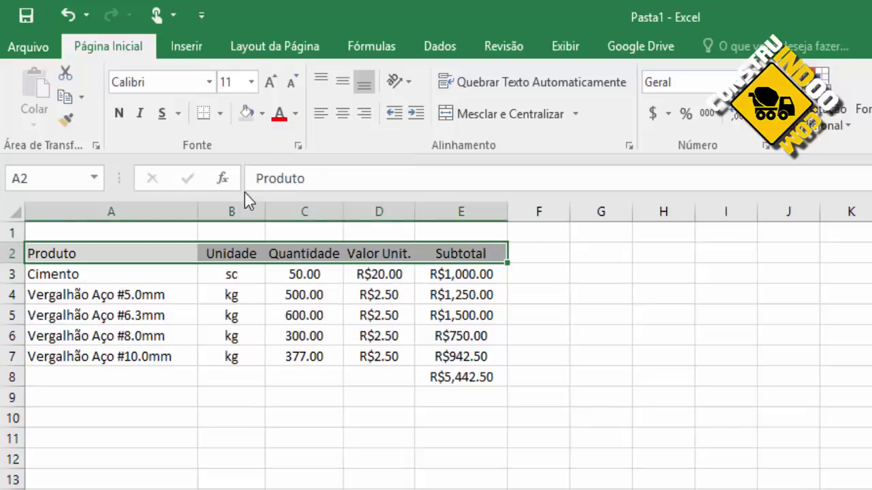
{"action": "left_click", "coordinate": [120, 114]}
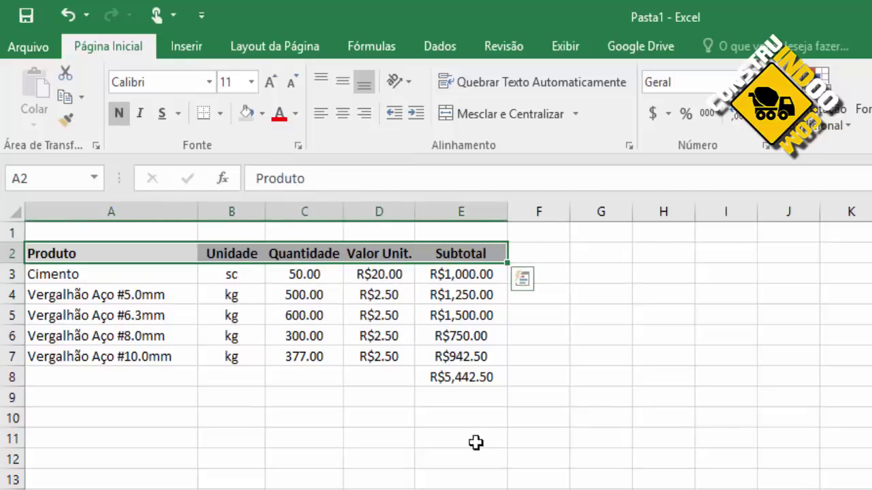
{"action": "left_click", "coordinate": [525, 443]}
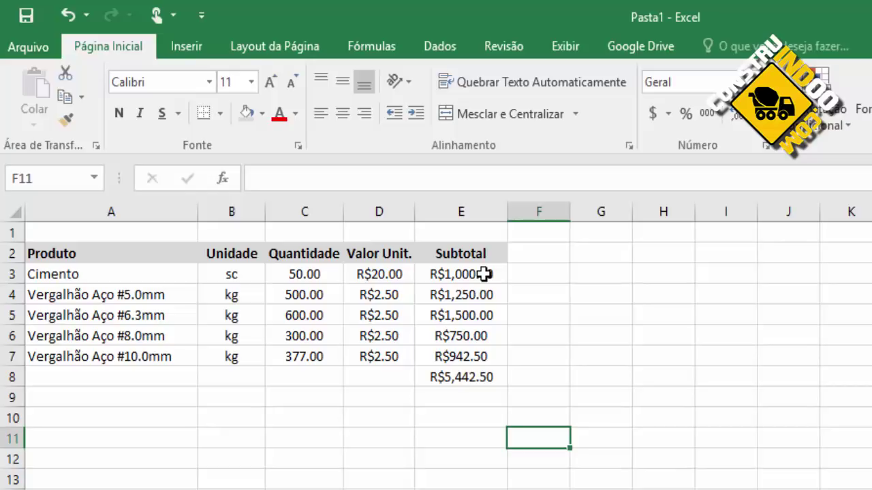
- Shade the subtotal cells E3:E8 light blue
{"action": "left_click", "coordinate": [484, 274]}
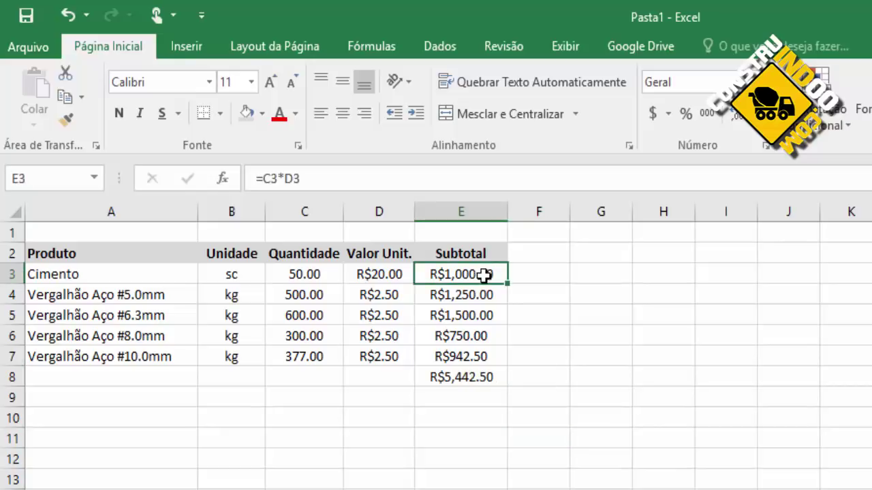
{"action": "left_click_drag", "start_coordinate": [483, 273], "coordinate": [480, 370]}
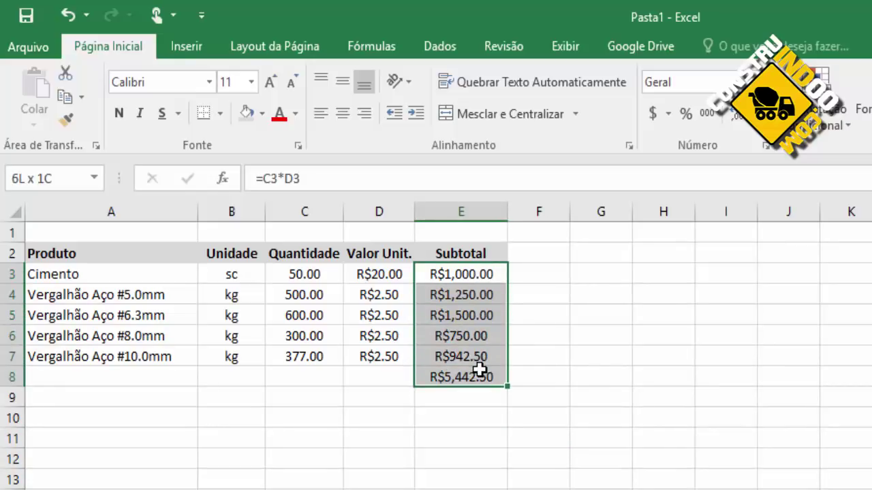
{"action": "left_click", "coordinate": [265, 116]}
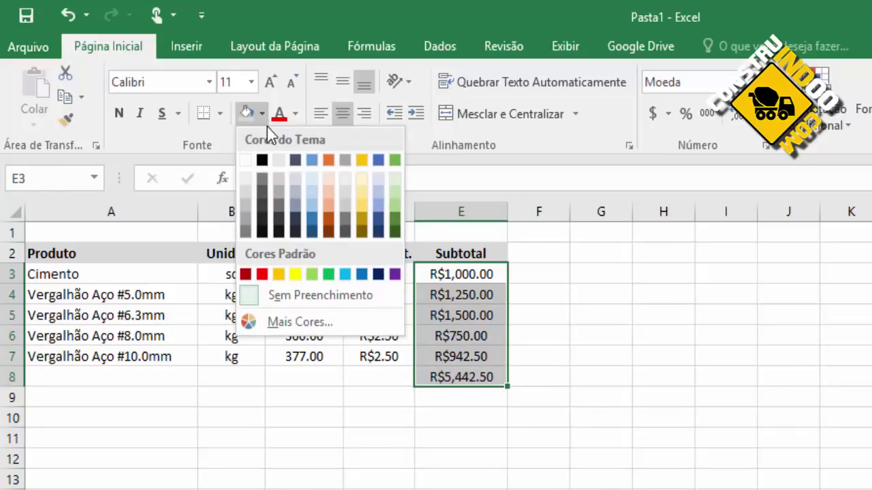
{"action": "left_click", "coordinate": [314, 183]}
- Give the E8 grand total a medium-blue fill and bold text
{"action": "left_click", "coordinate": [450, 378]}
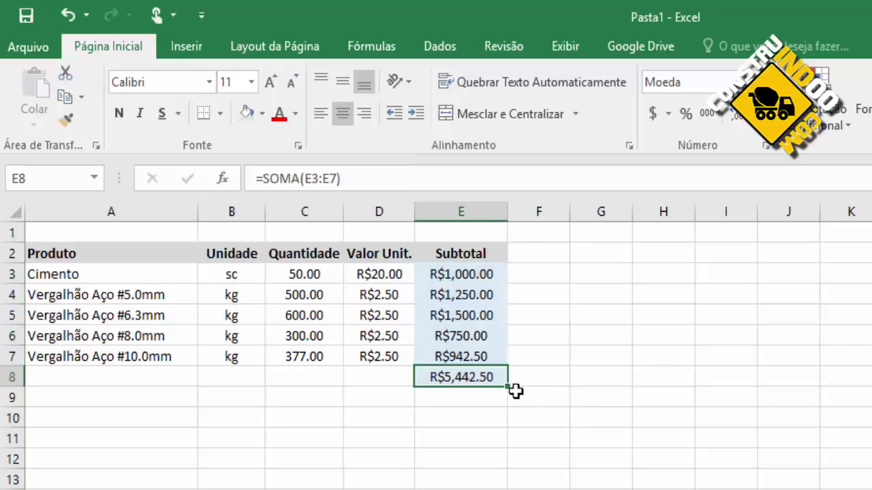
{"action": "left_click", "coordinate": [262, 116]}
{"action": "left_click", "coordinate": [312, 191]}
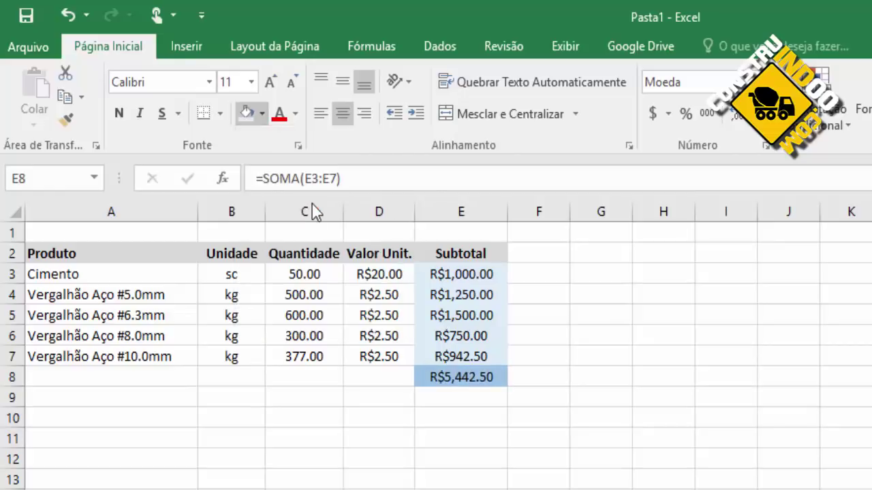
{"action": "left_click", "coordinate": [576, 376]}
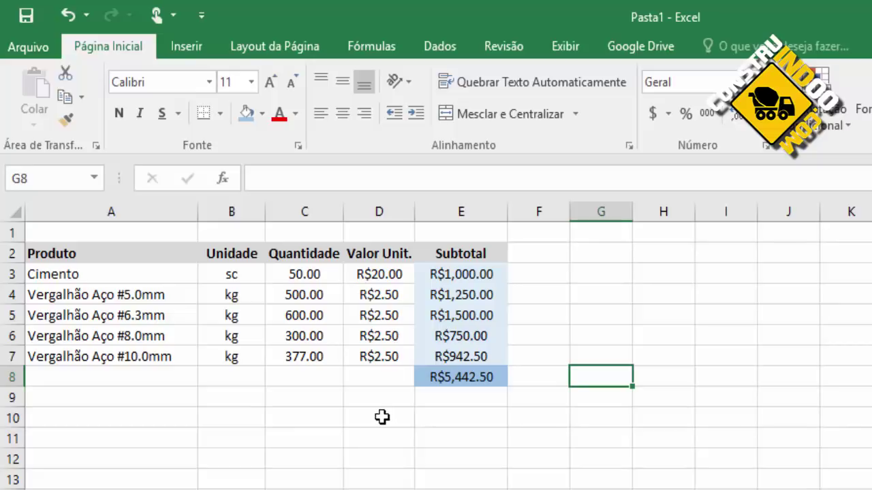
{"action": "left_click", "coordinate": [433, 371]}
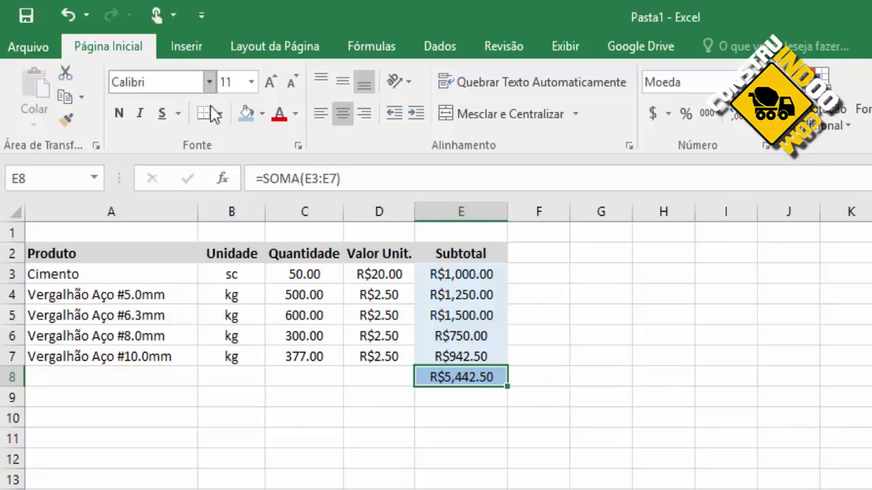
{"action": "left_click", "coordinate": [119, 113]}
{"action": "left_click", "coordinate": [637, 423]}
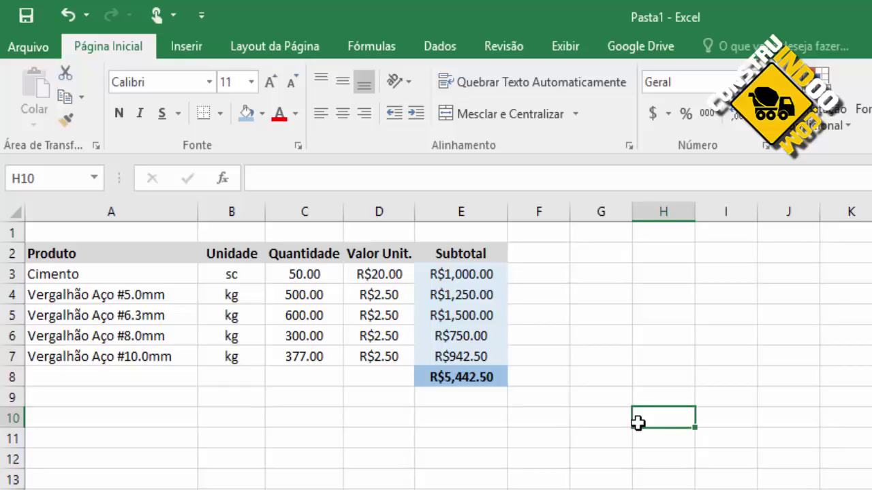
- Change the #6.3mm rebar's unit price in D5 to 2.47
{"action": "left_click", "coordinate": [389, 318]}
{"action": "type", "text": "2."}
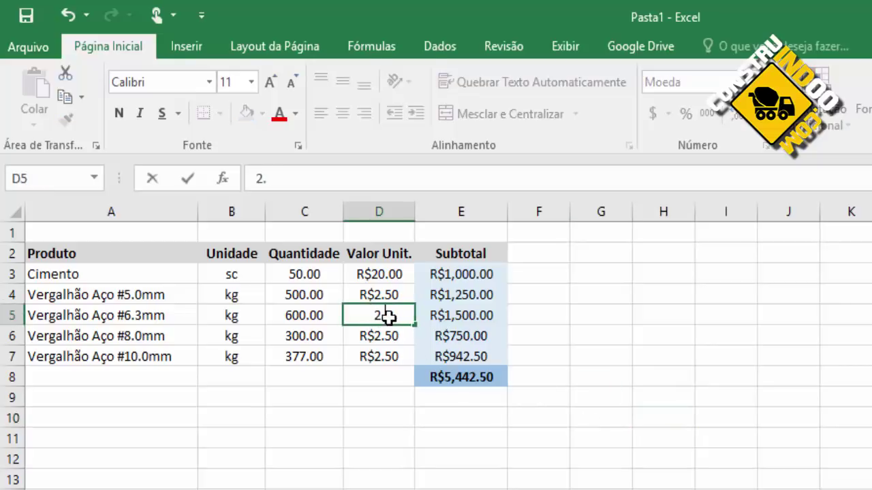
{"action": "type", "text": "47"}
{"action": "key", "text": "Return"}
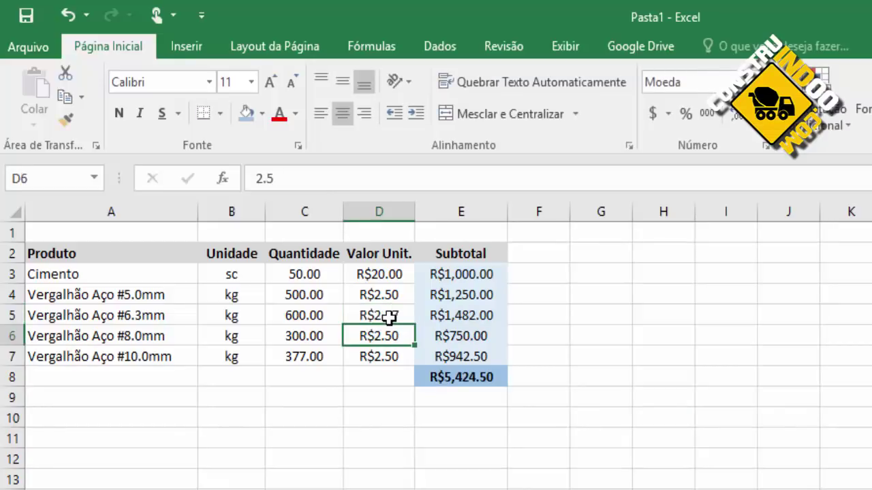